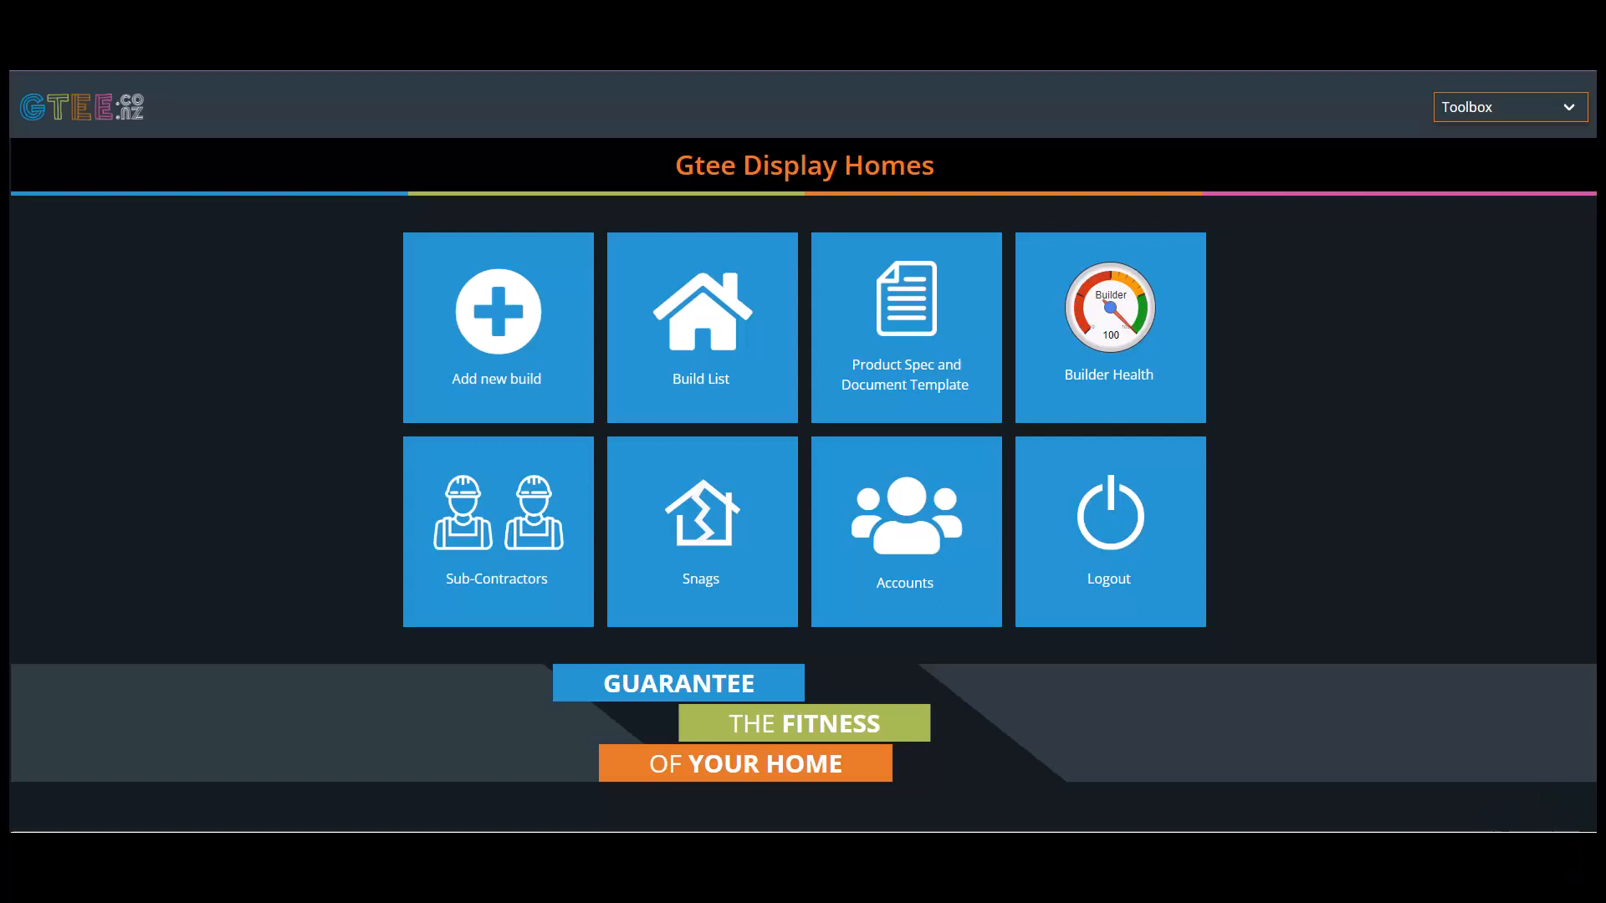
Filter the snag list by "demo" and open the matching build in the Quick Snag Editor.
left_click(1561, 117)
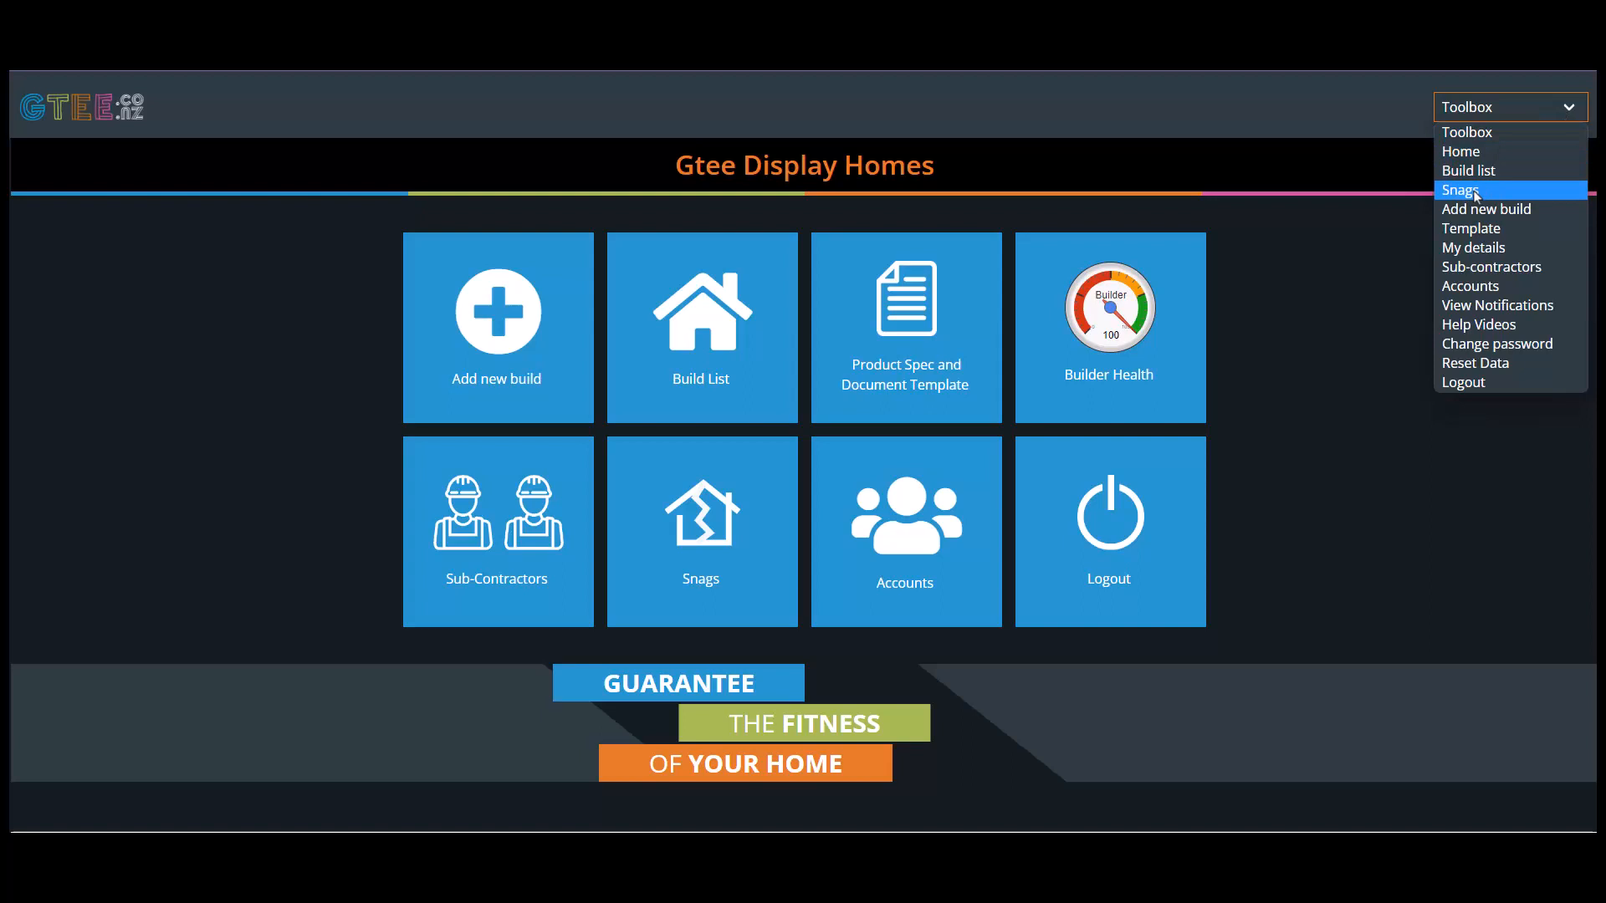
left_click(687, 525)
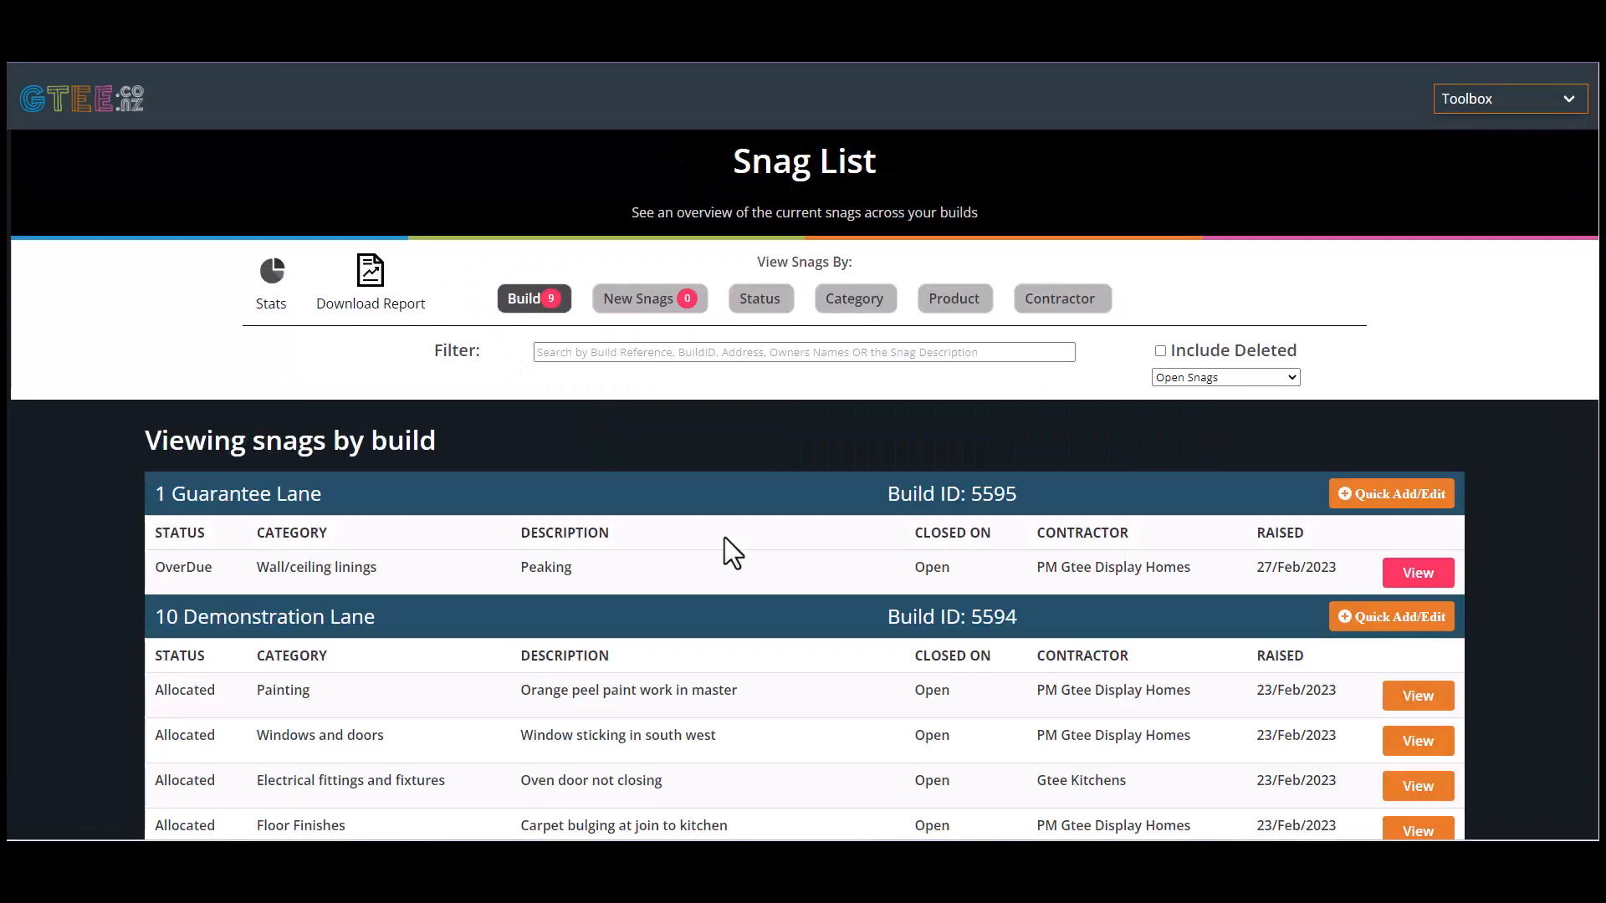
left_click(669, 352)
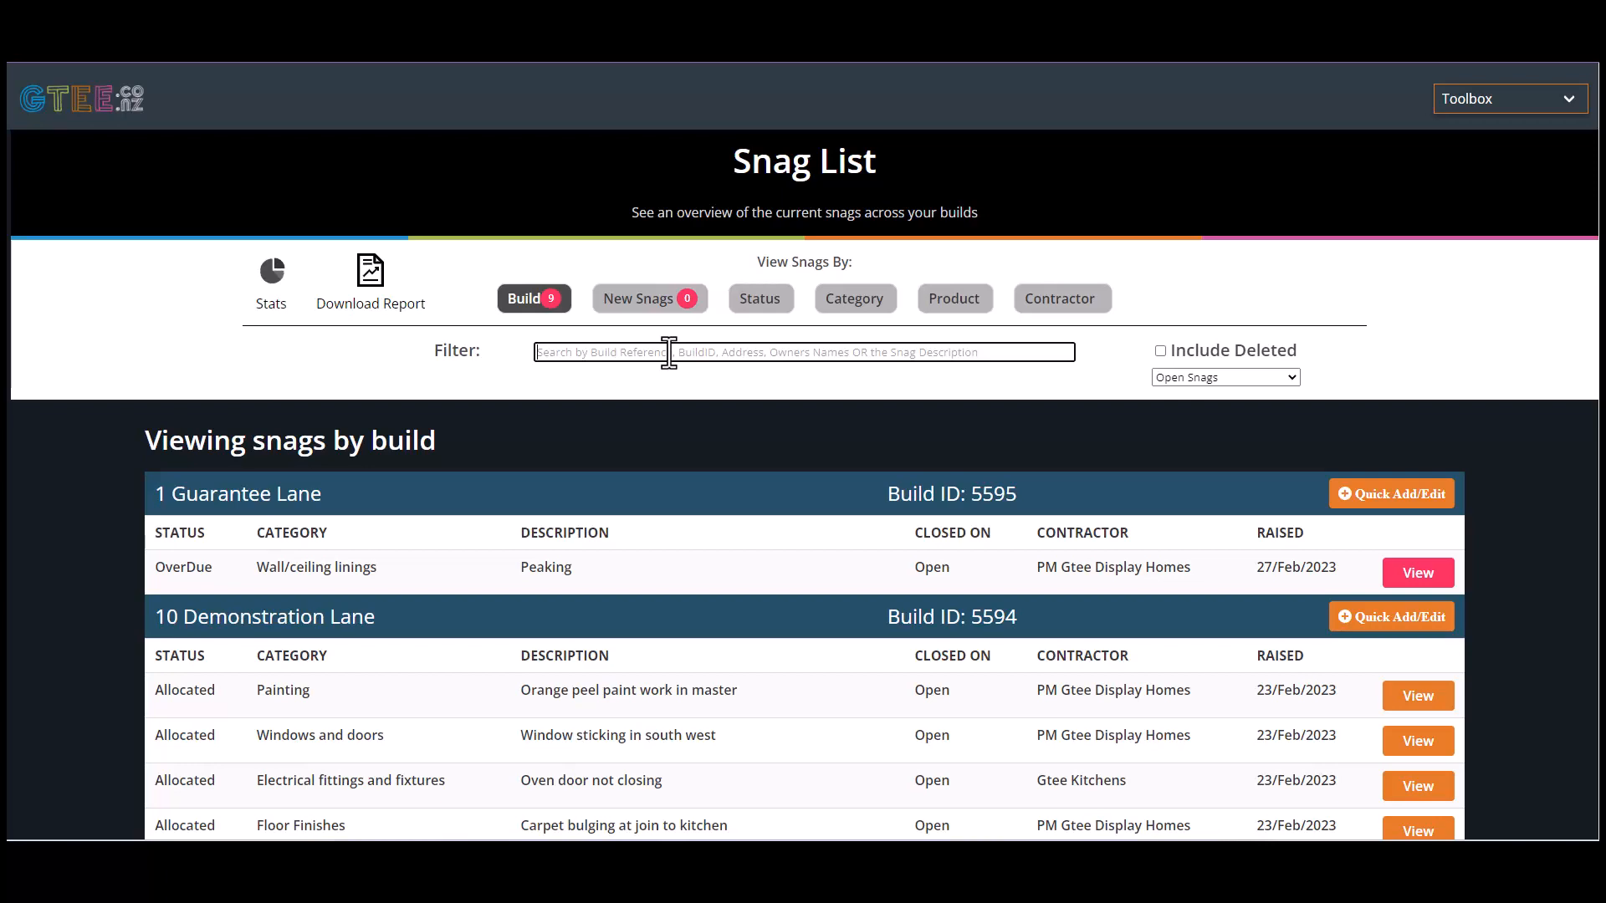
type("demo")
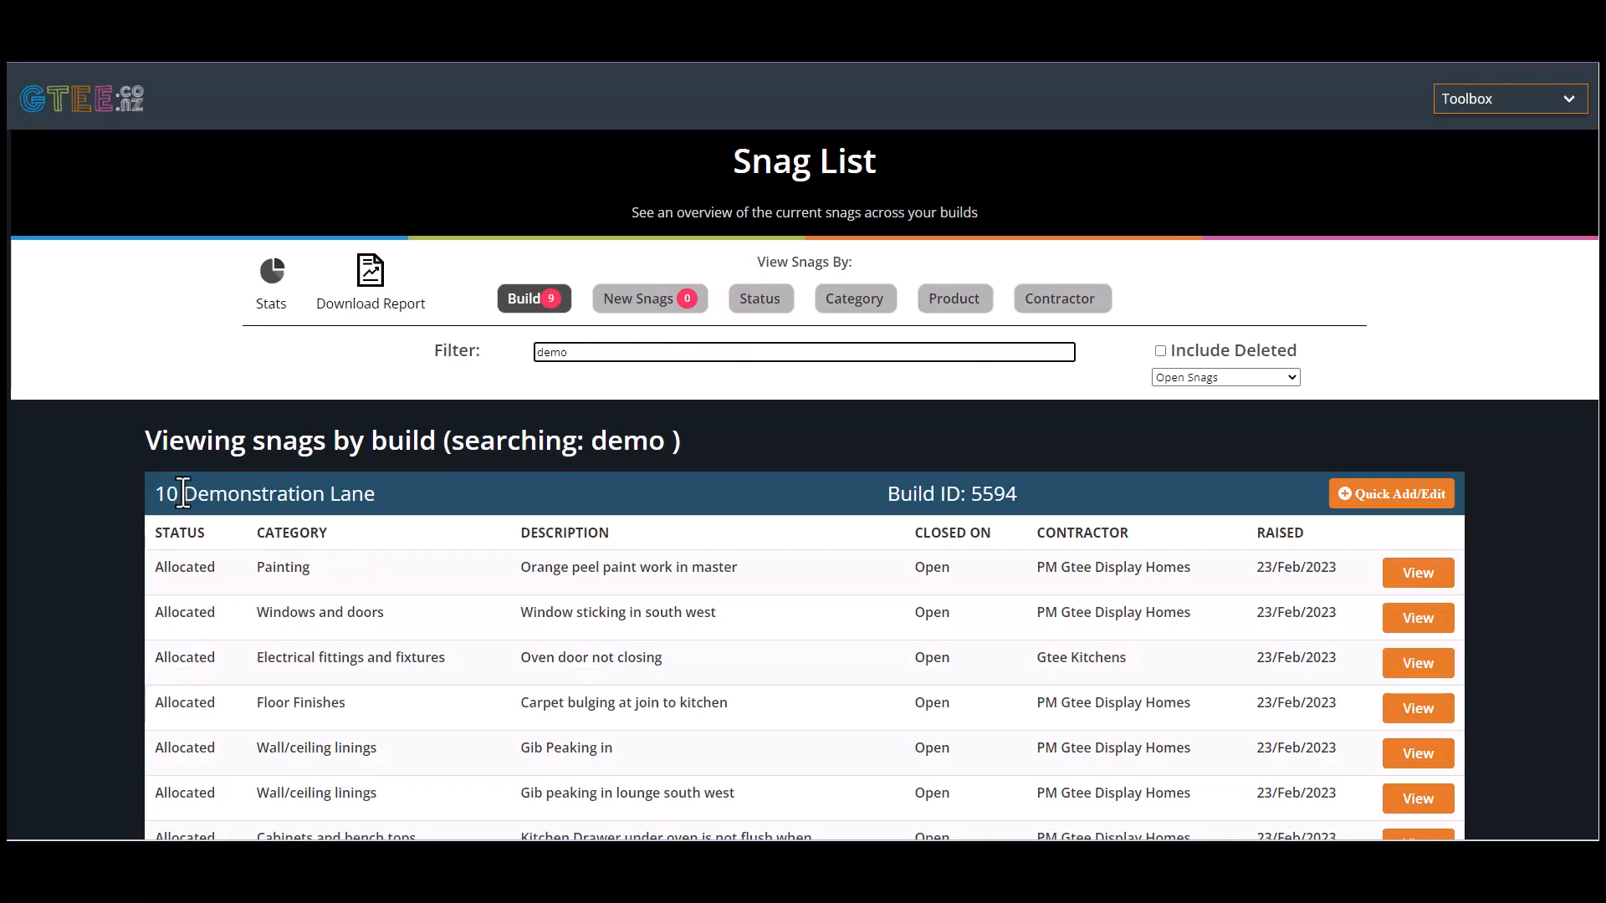
left_click_drag(183, 493, 247, 493)
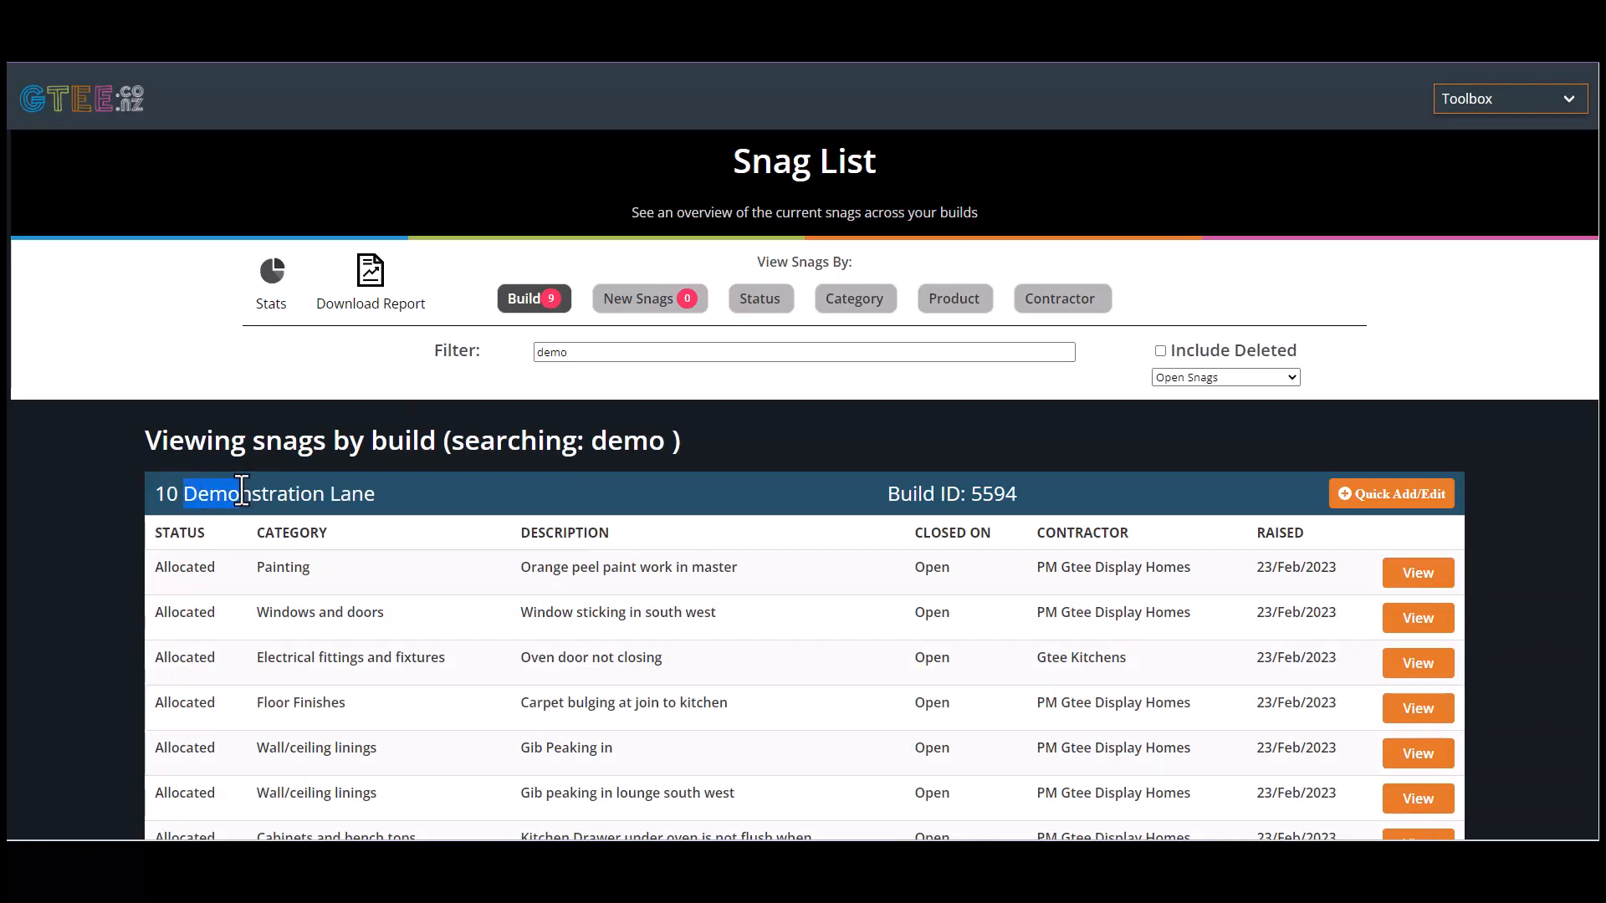
left_click(1398, 496)
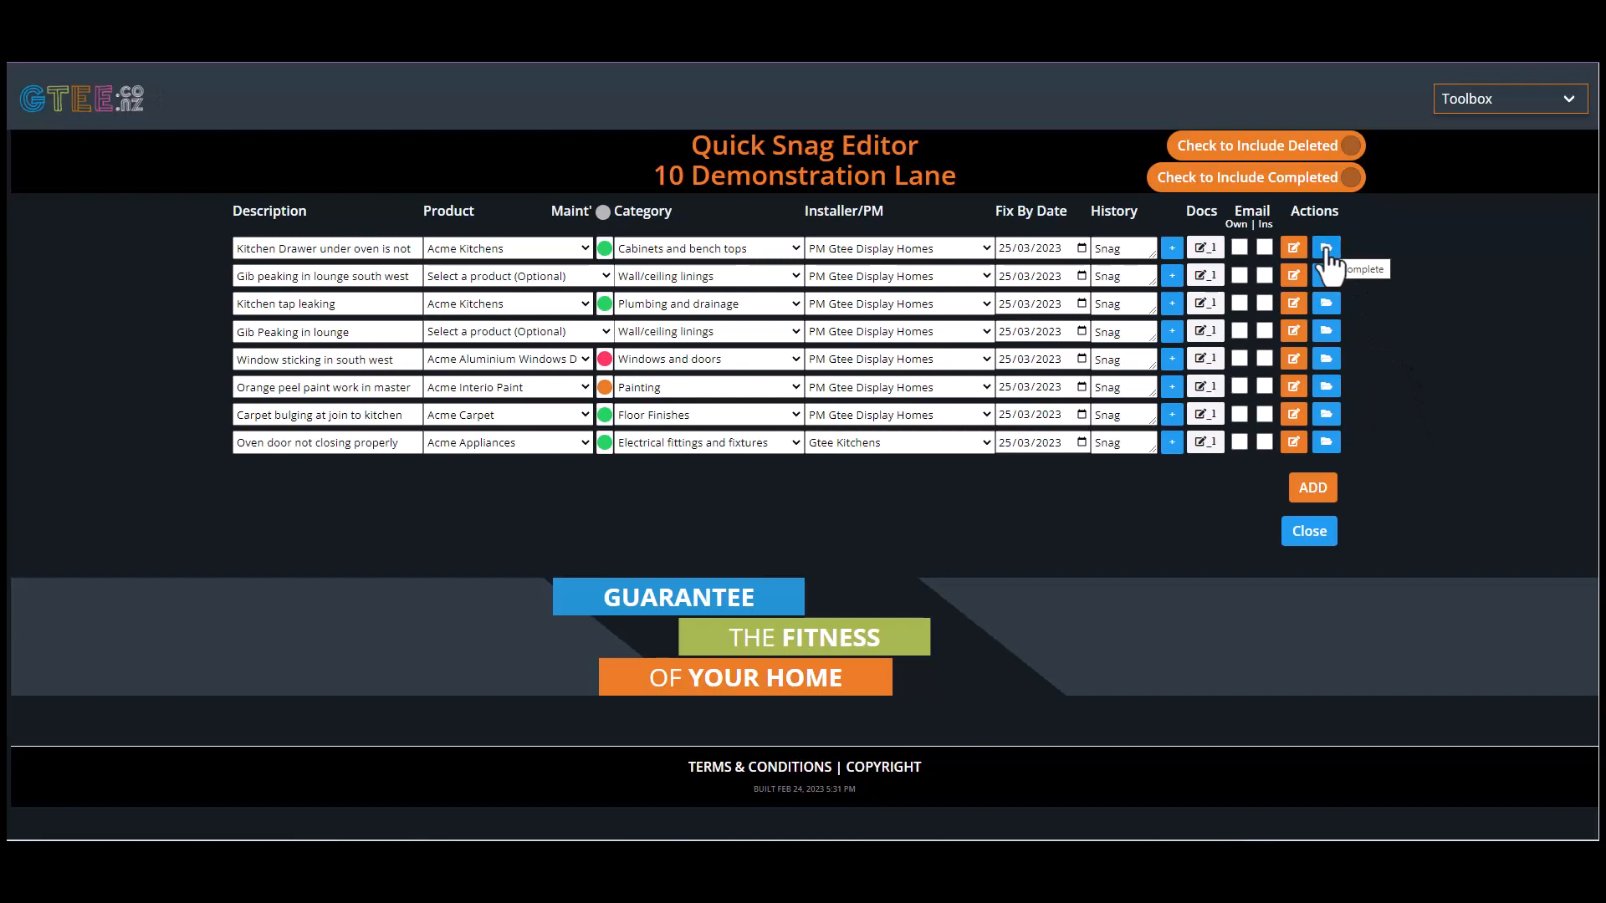
Complete the kitchen drawer snag as Snag Rectified with Installer Fault and the resolution "Drawer adjusted".
left_click(1326, 249)
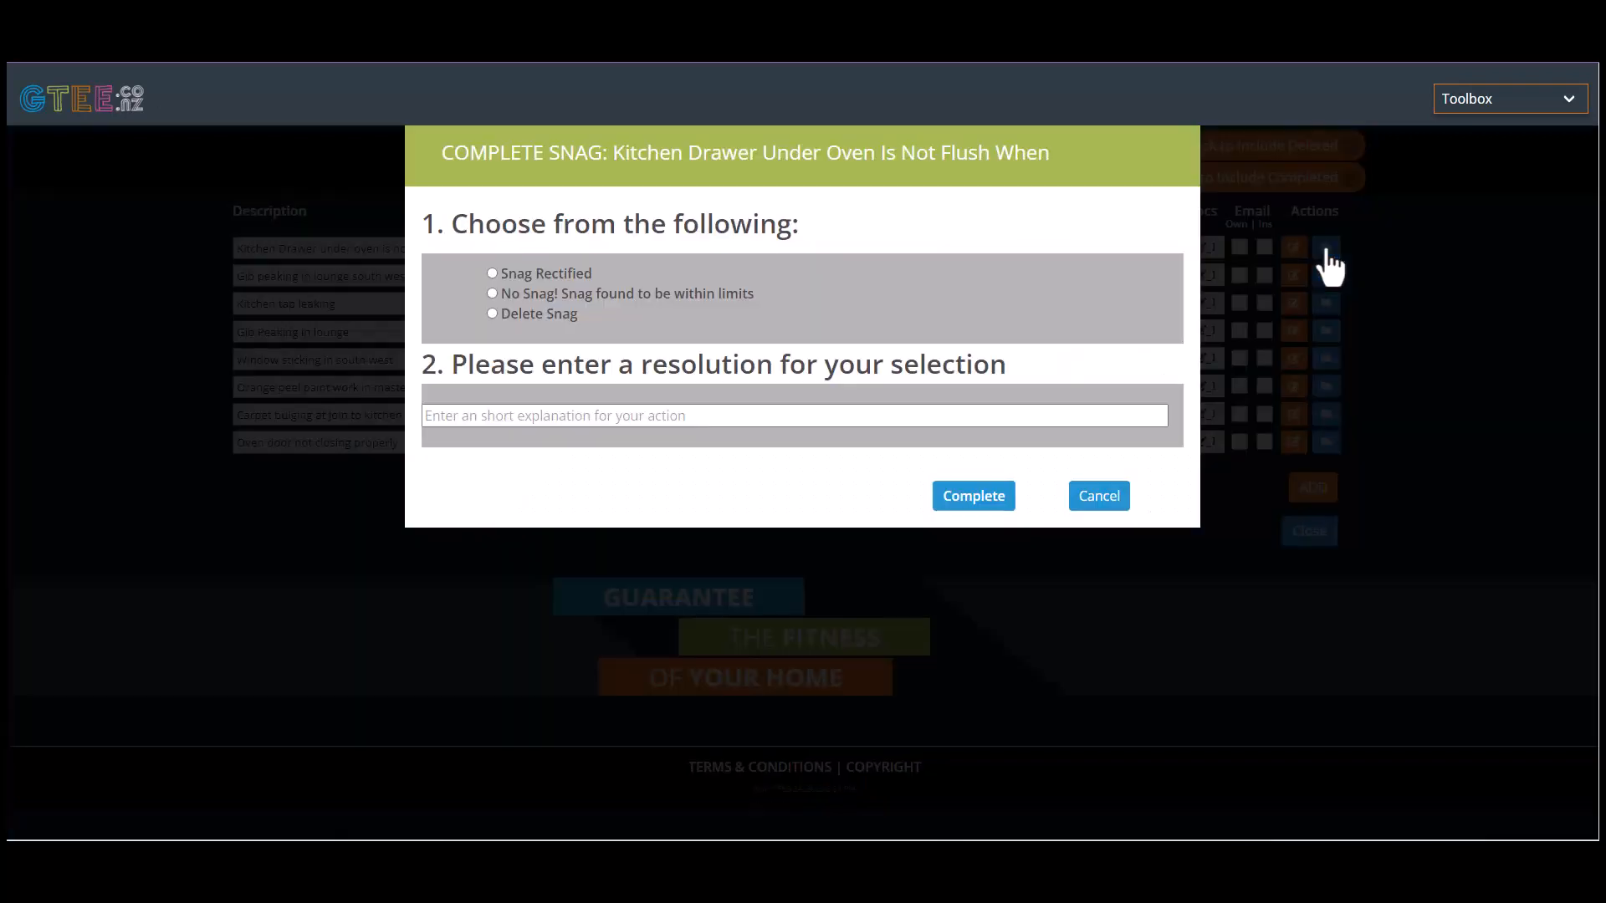
left_click(492, 274)
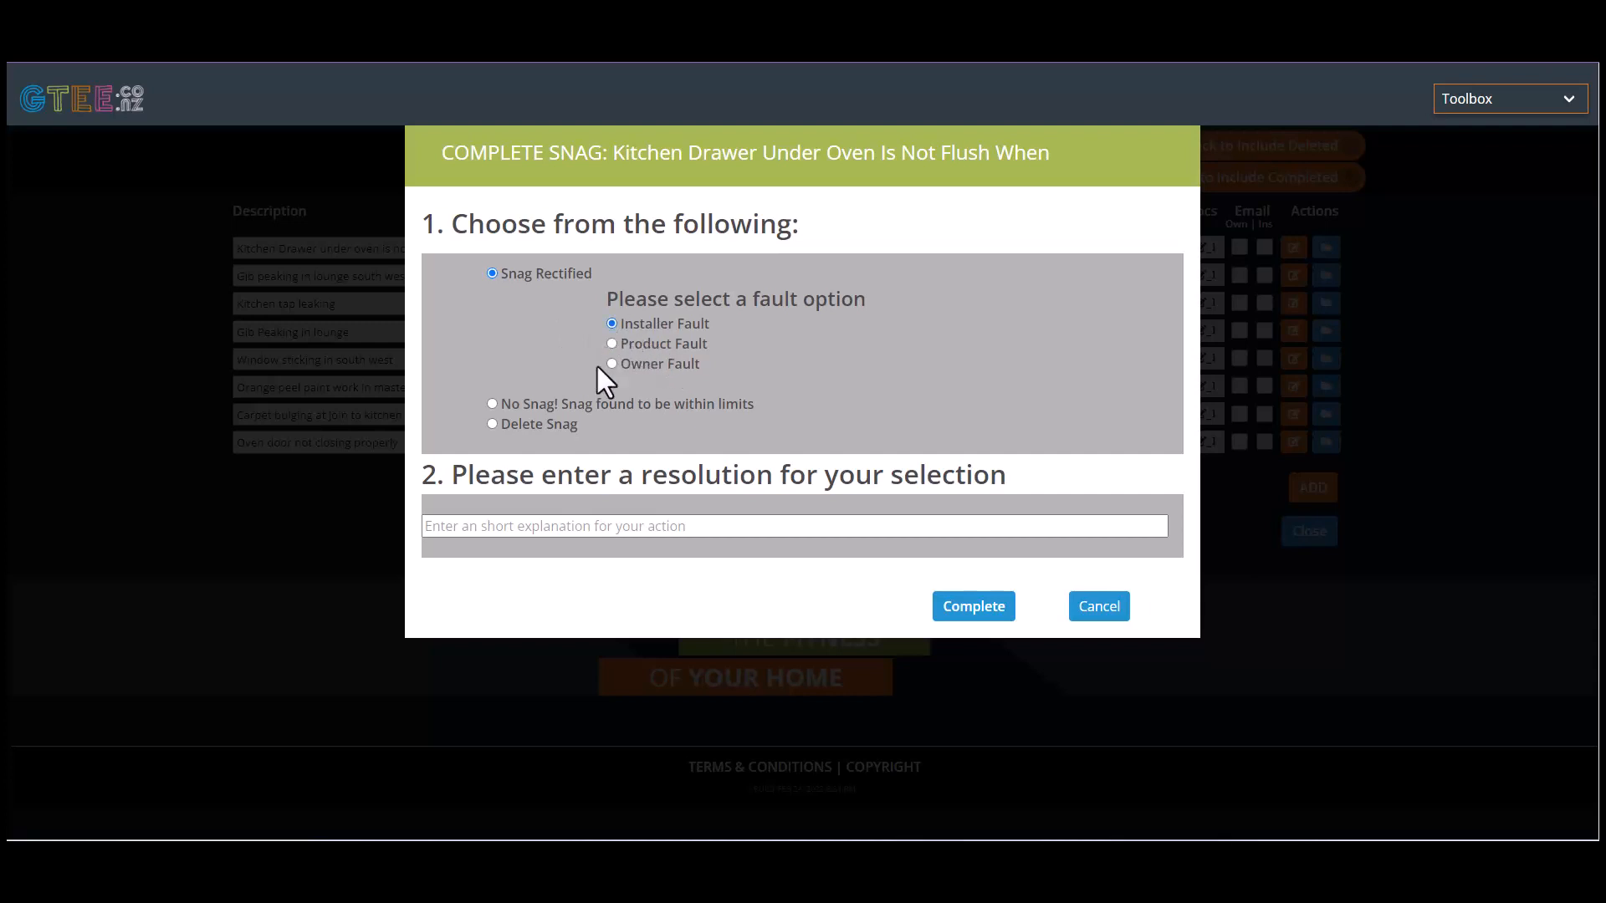
left_click(532, 527)
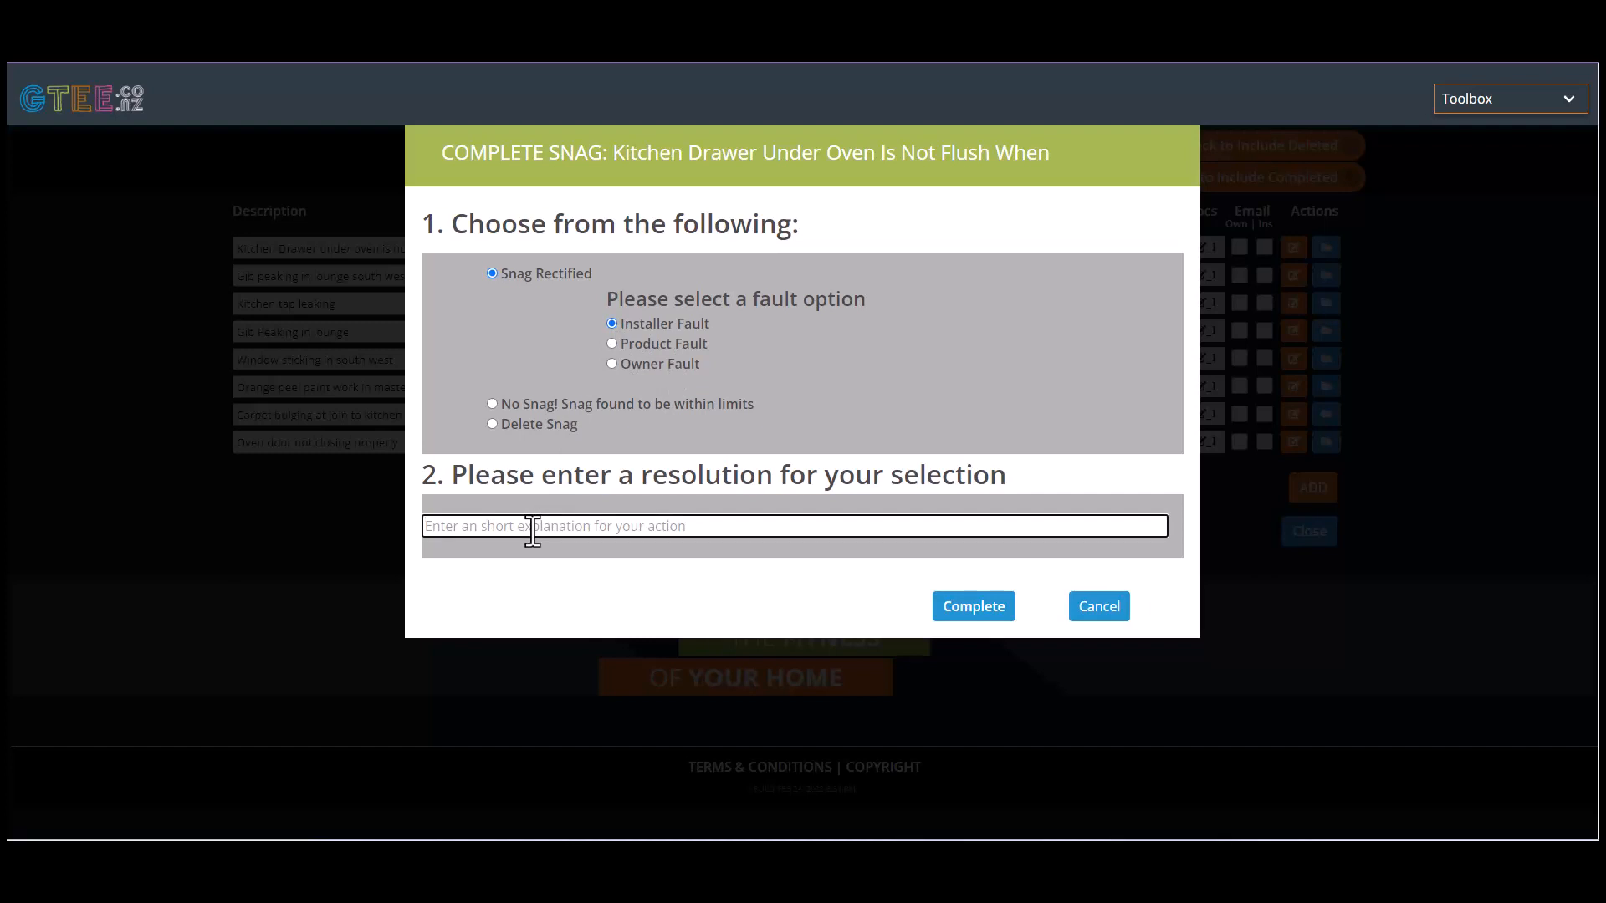
type("Drawer")
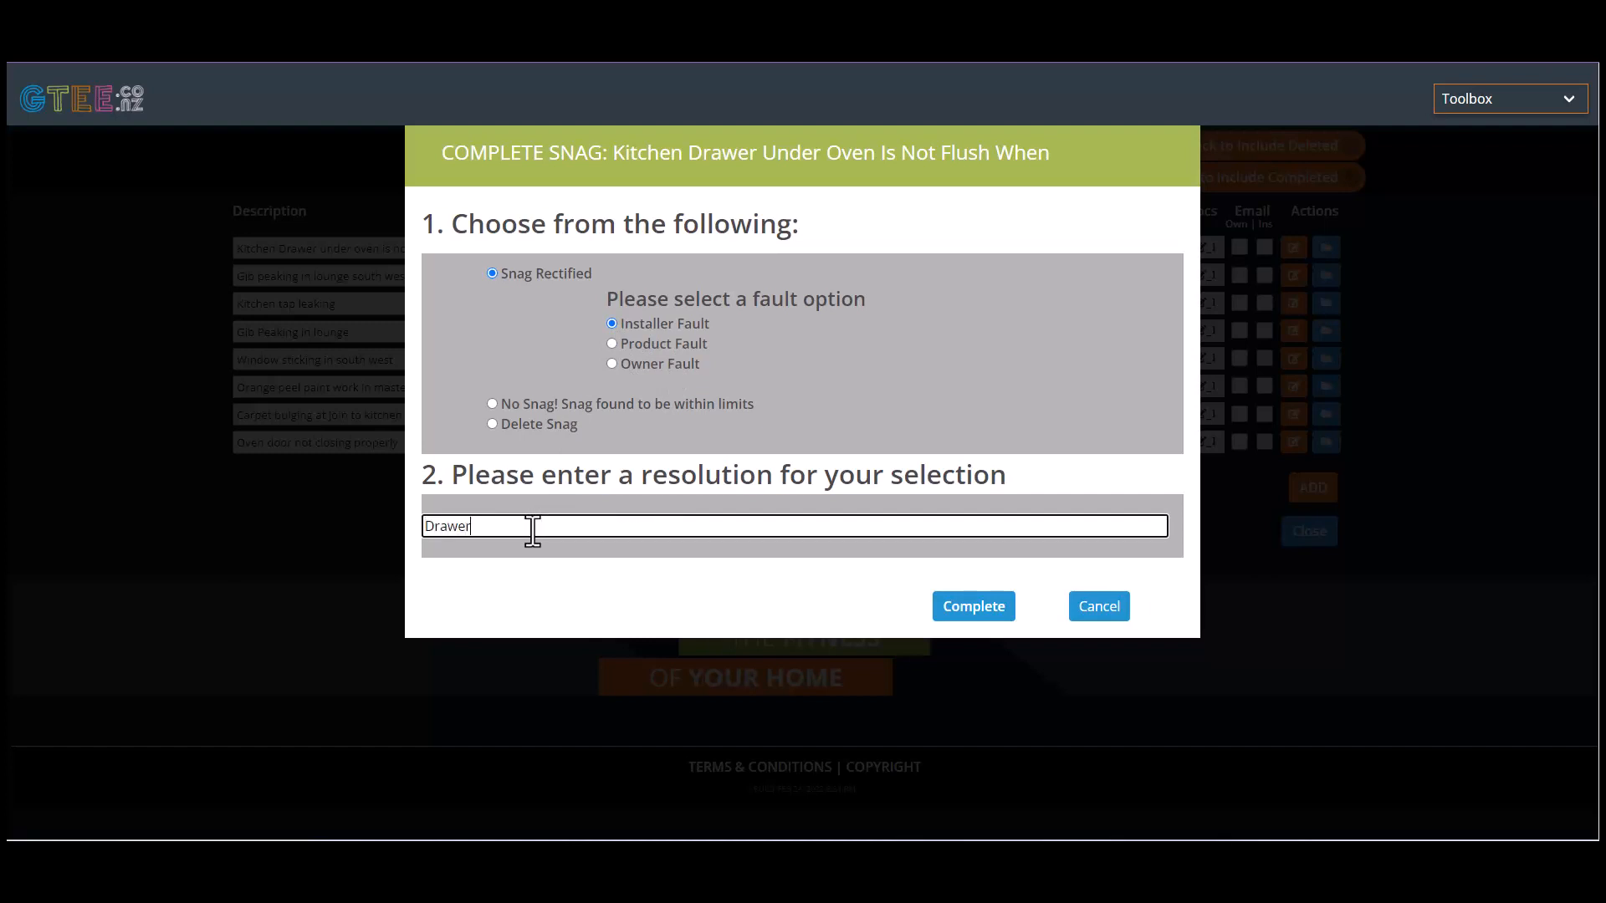
type(" adjusted")
left_click(972, 611)
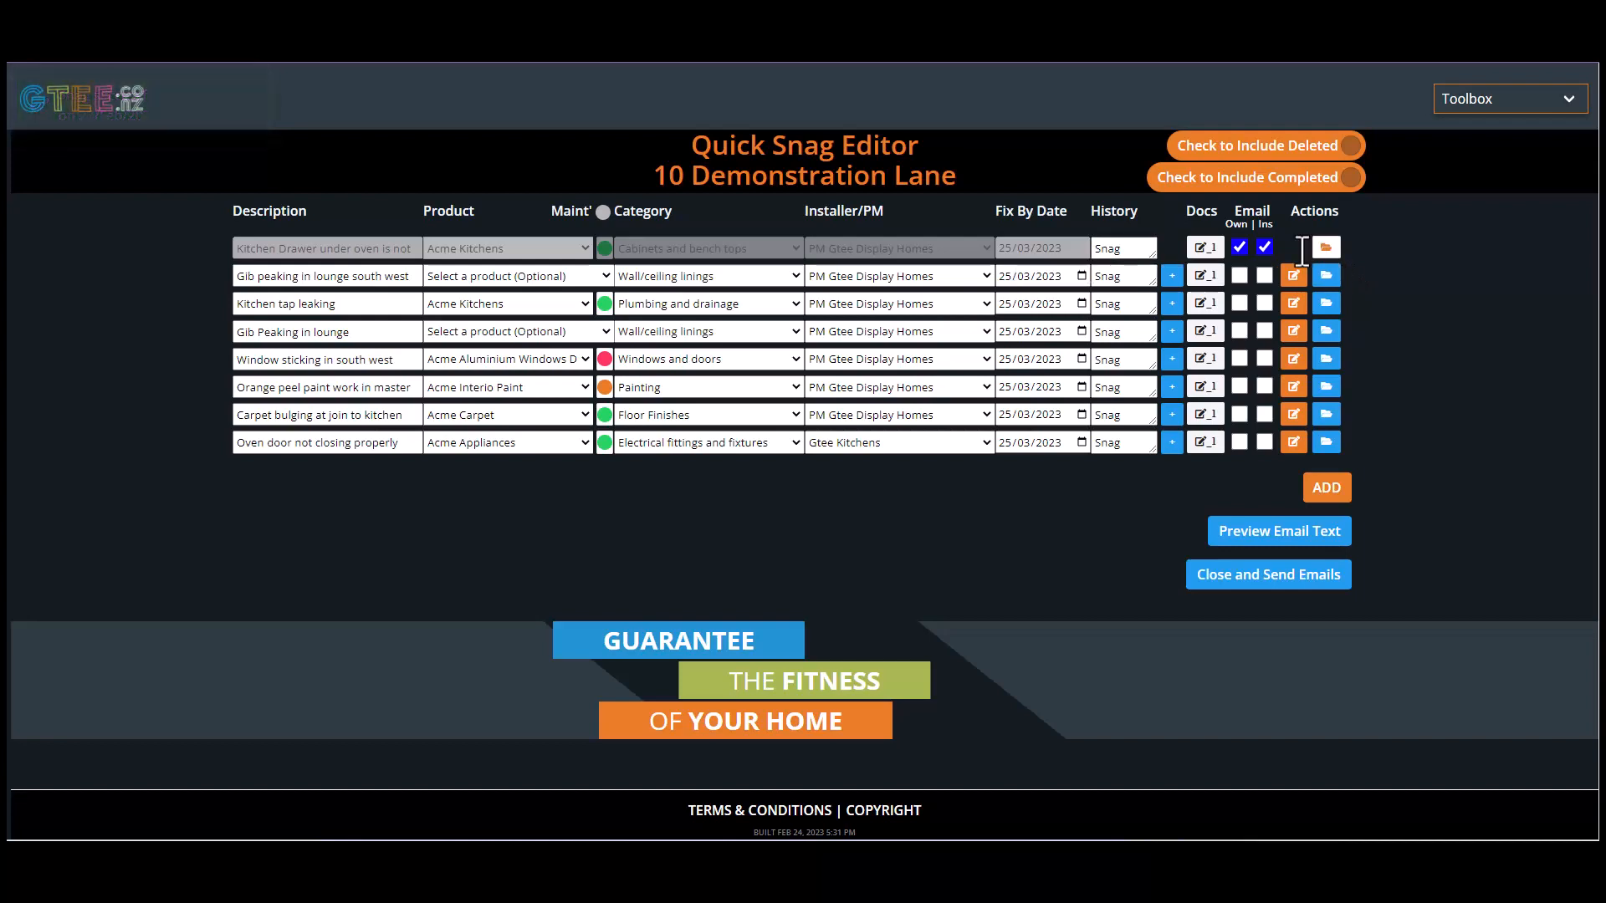
Review the kitchen drawer snag's history for the recorded solution and fault type.
left_click(1133, 251)
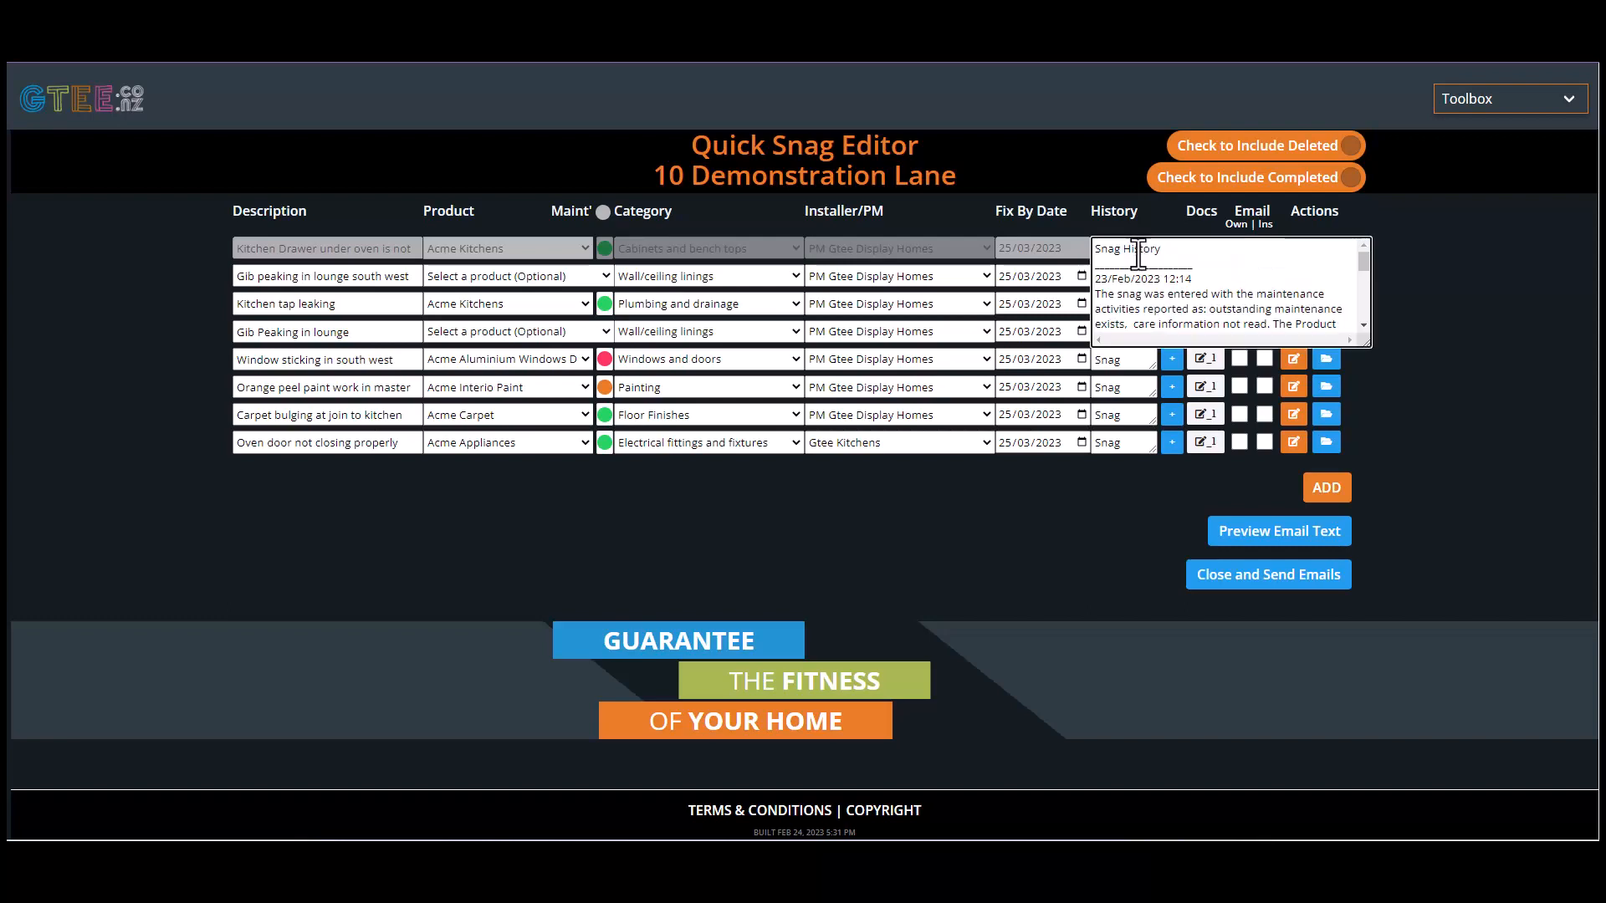
scroll(1162, 310, "down", 5)
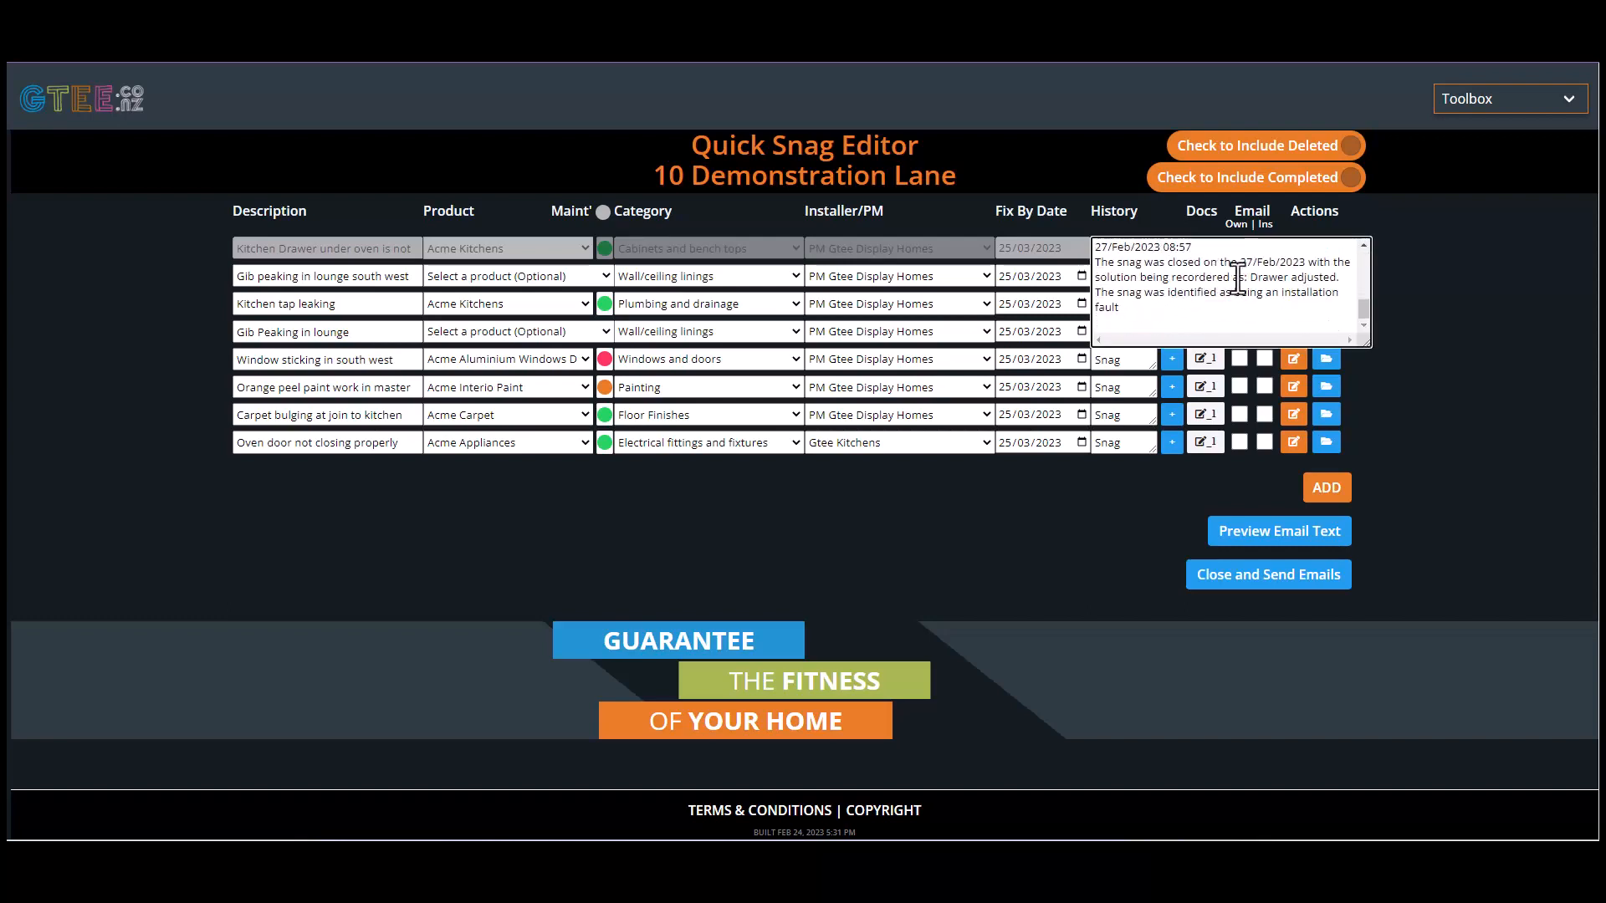
left_click_drag(1250, 278, 1340, 278)
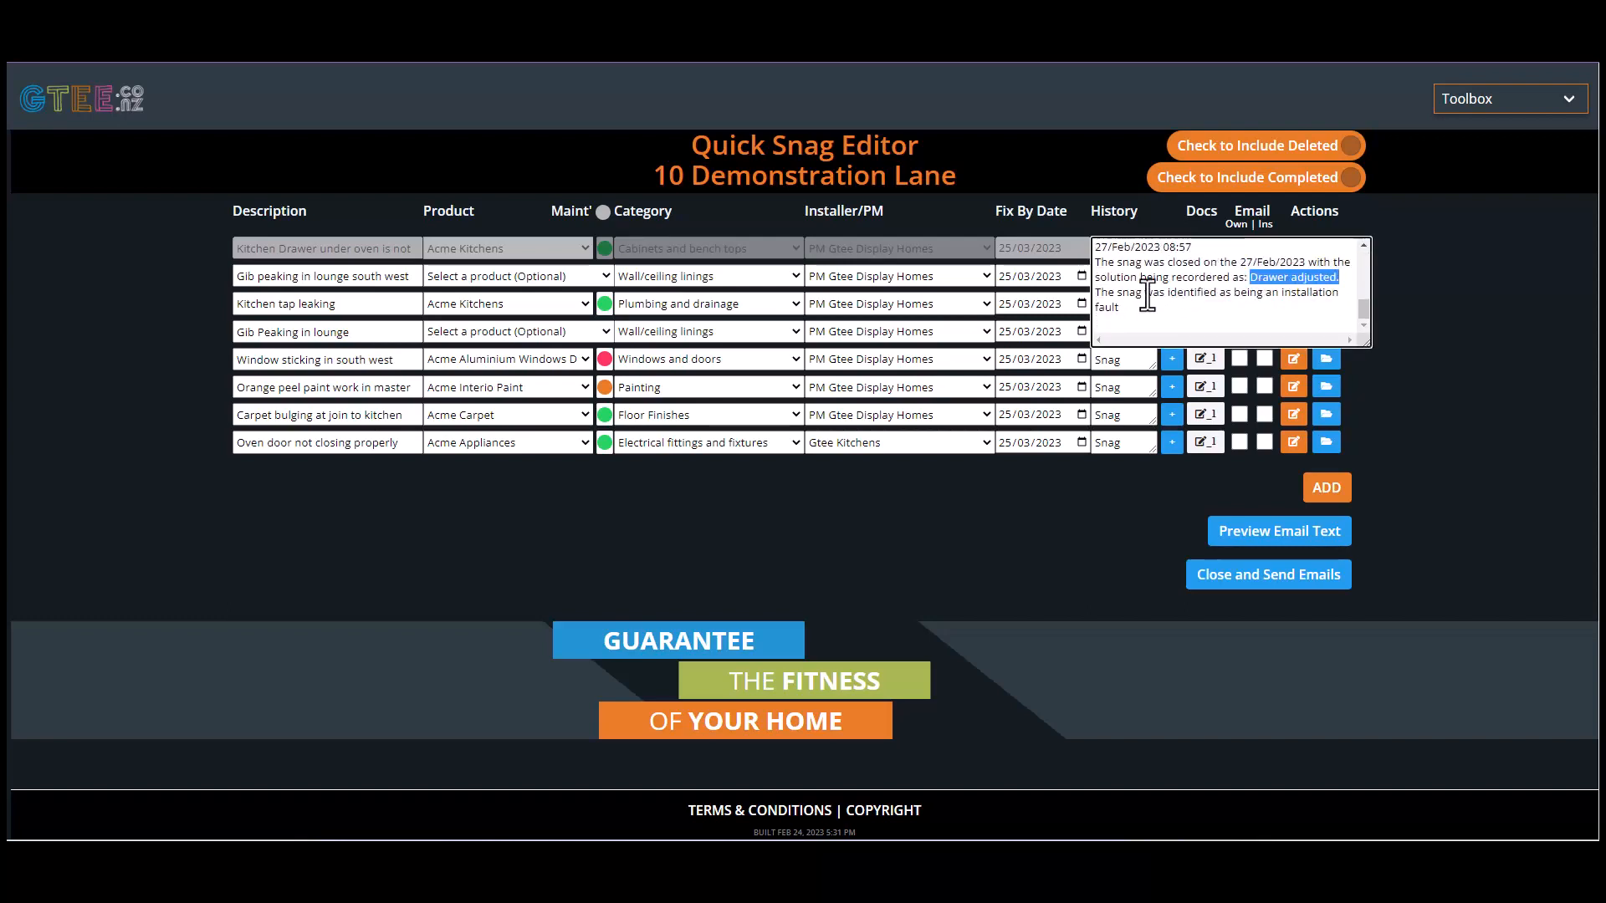
left_click_drag(1100, 293, 1119, 308)
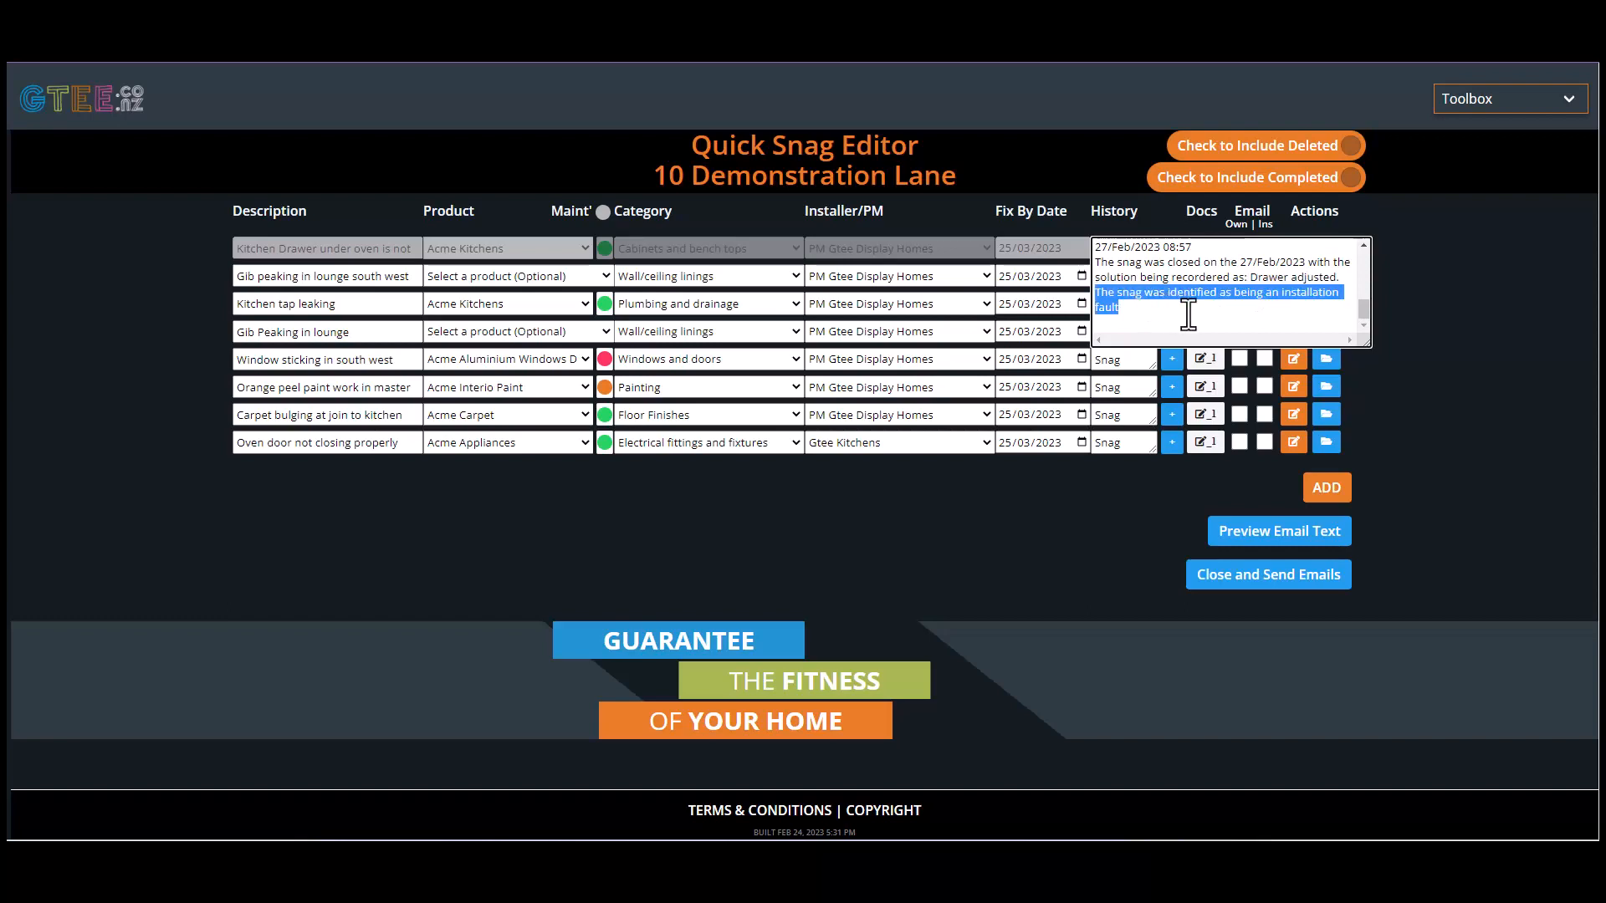
left_click(1412, 318)
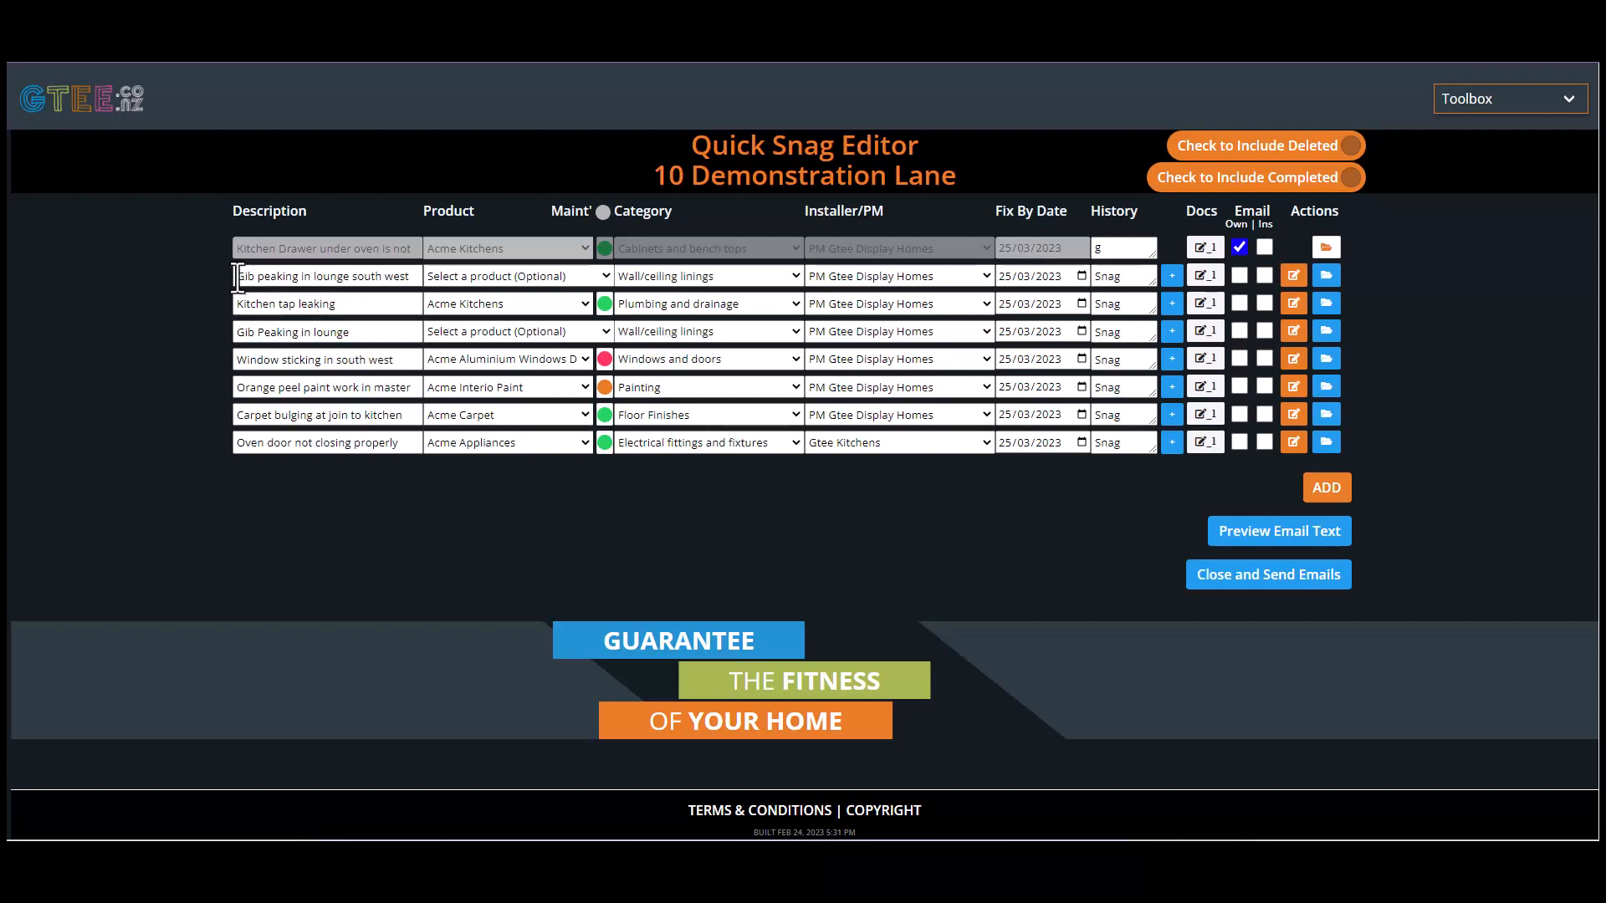
Assign the south west lounge gib peaking snag to Gtee Painters and the kitchen tap leaking snag to Gtee Plumber.
left_click_drag(237, 278, 310, 277)
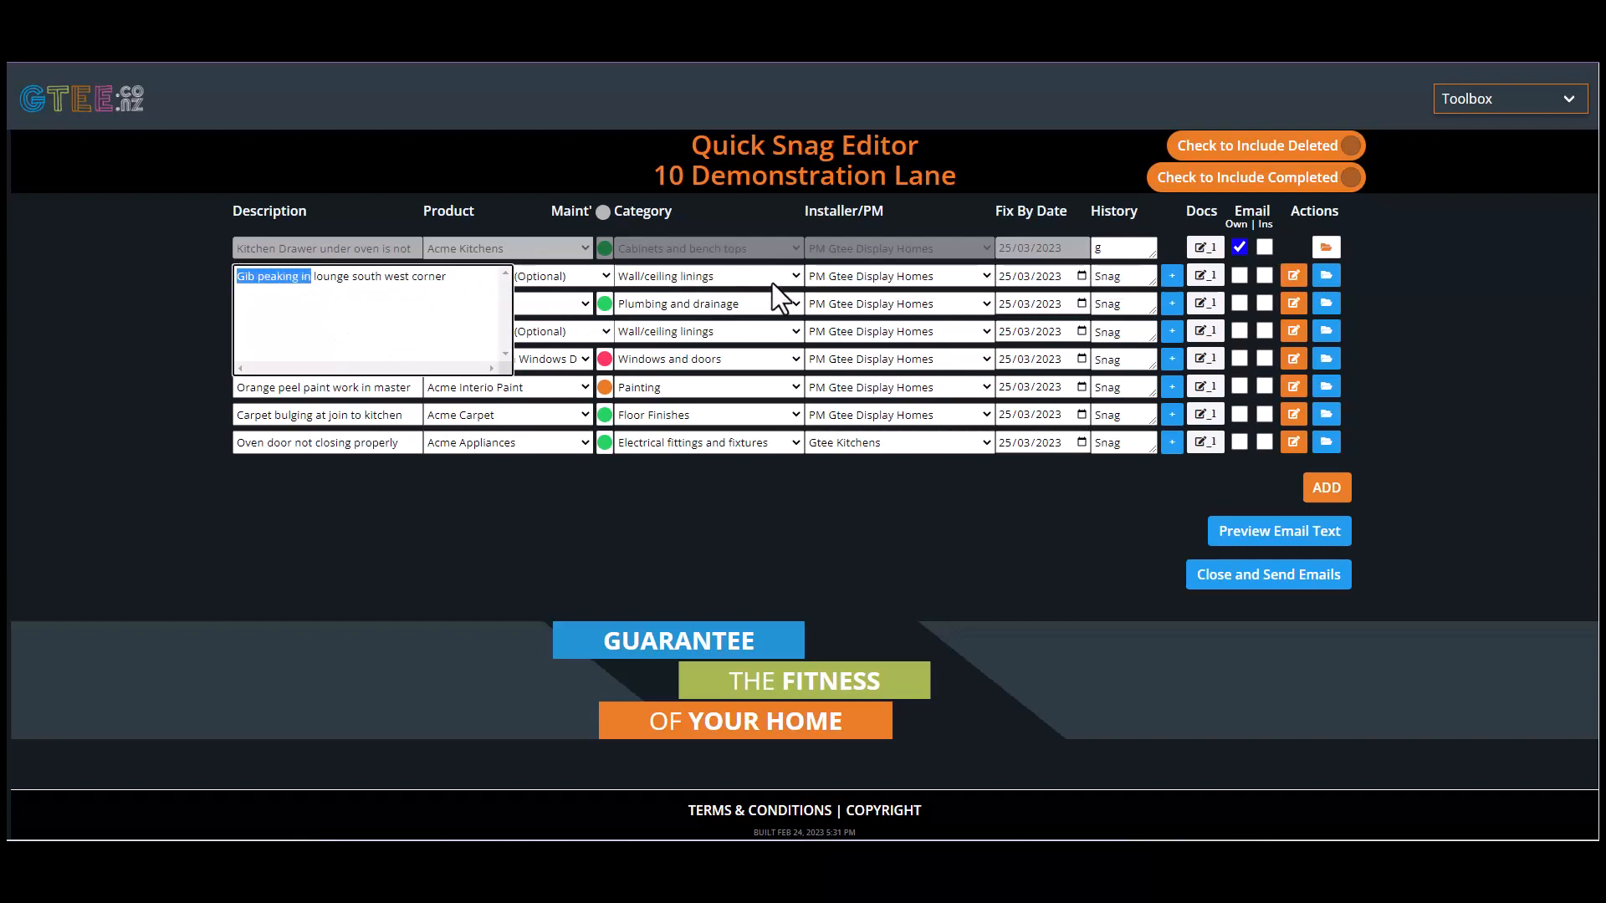
left_click(1027, 490)
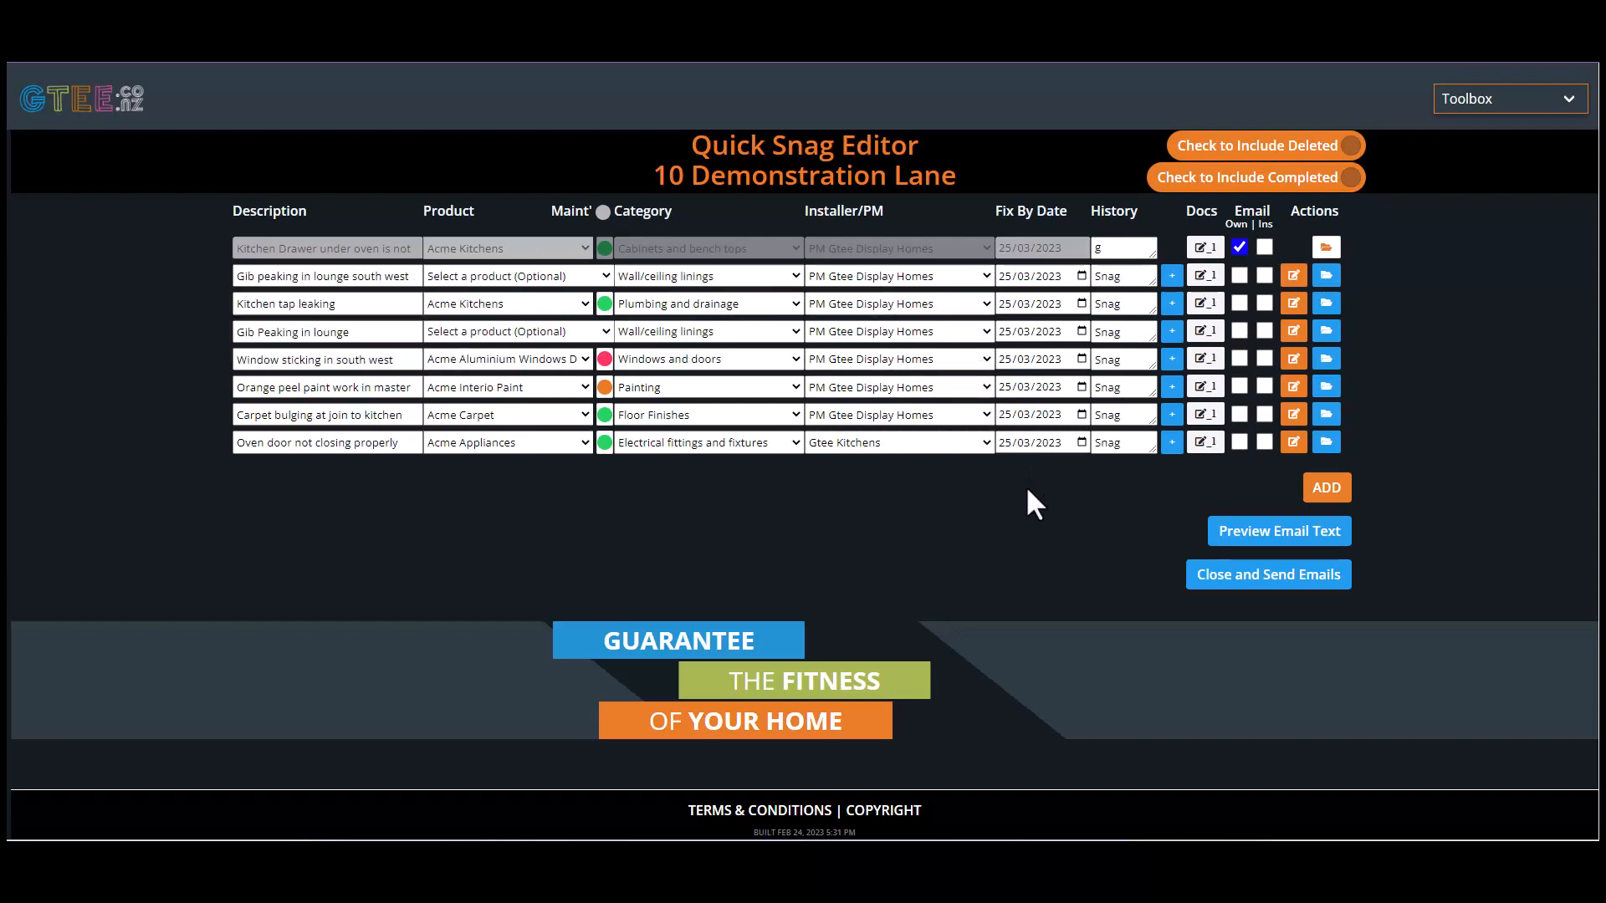
left_click(987, 277)
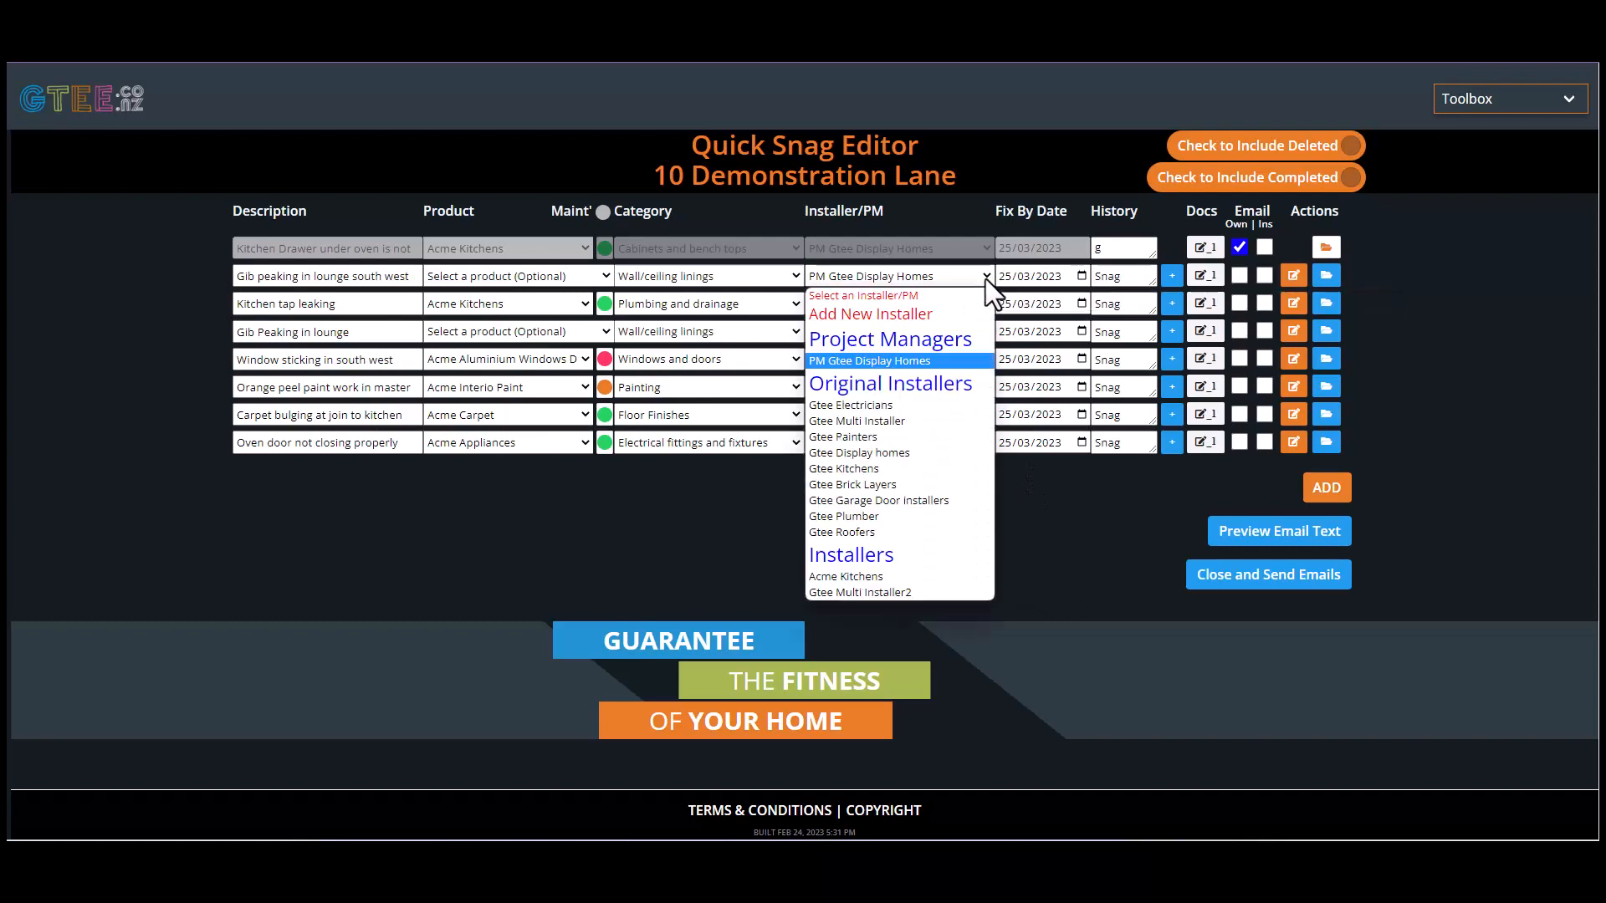
left_click(880, 440)
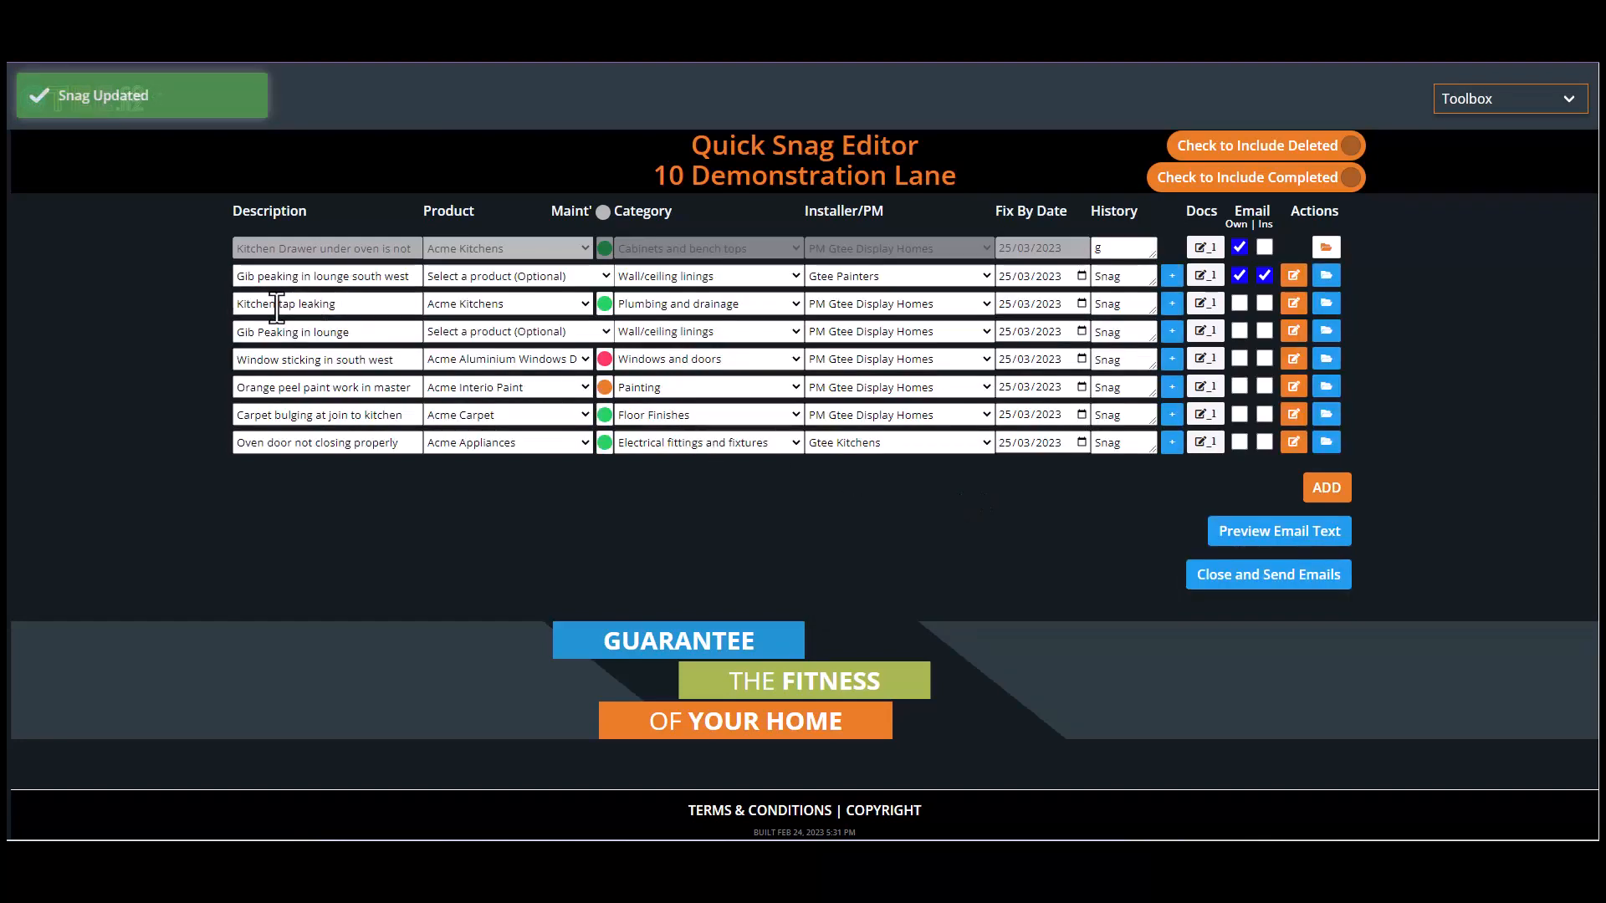
left_click(984, 304)
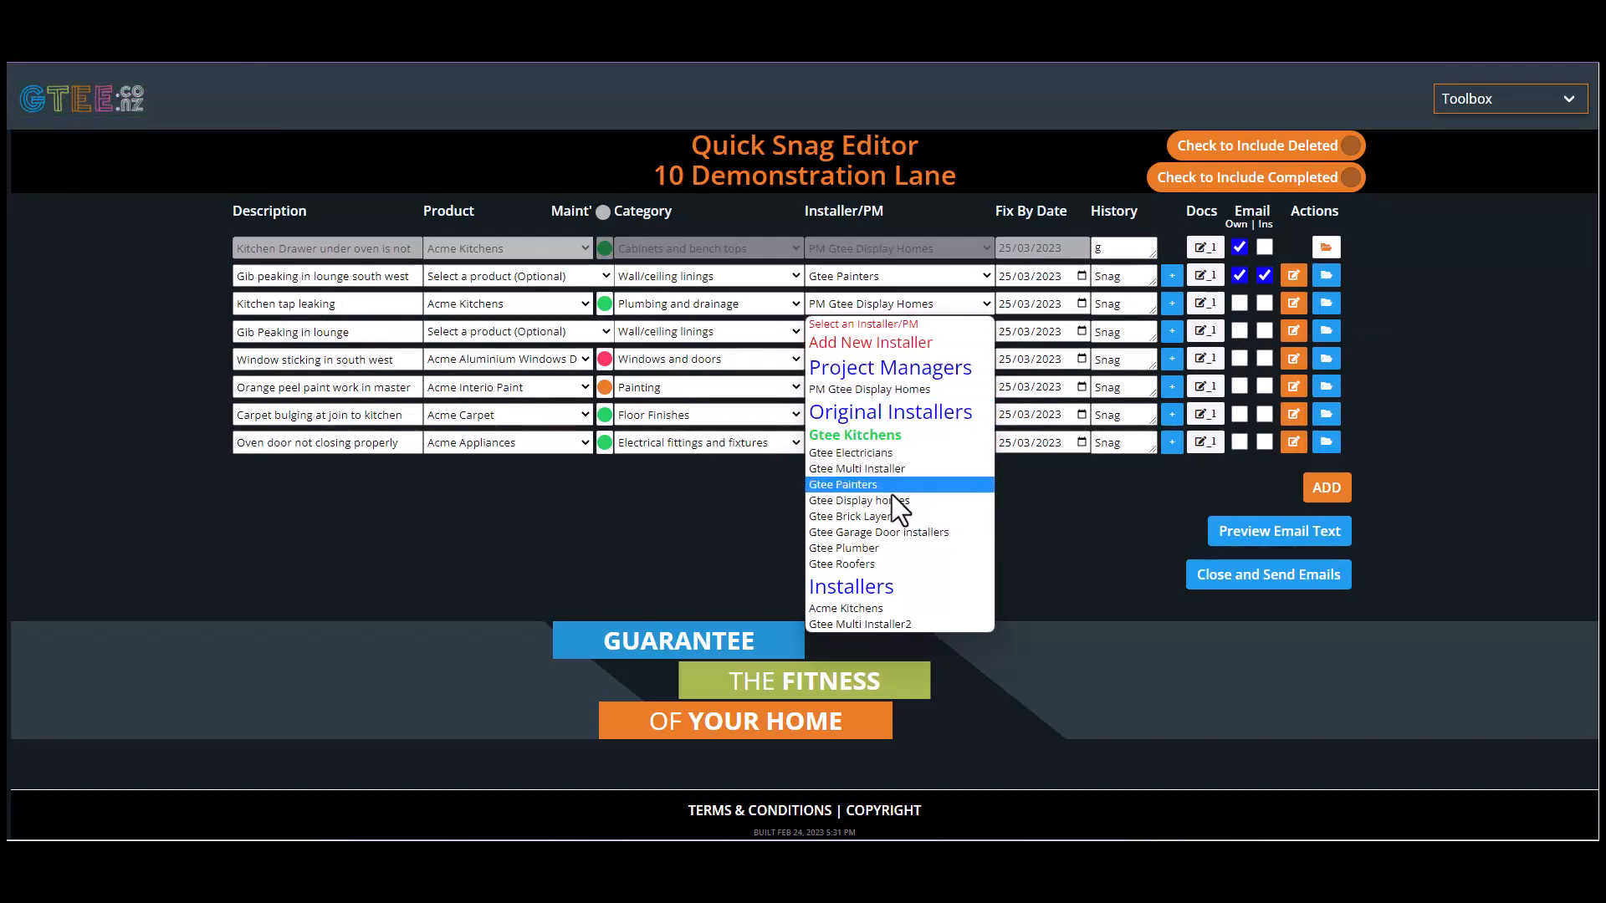
left_click(871, 548)
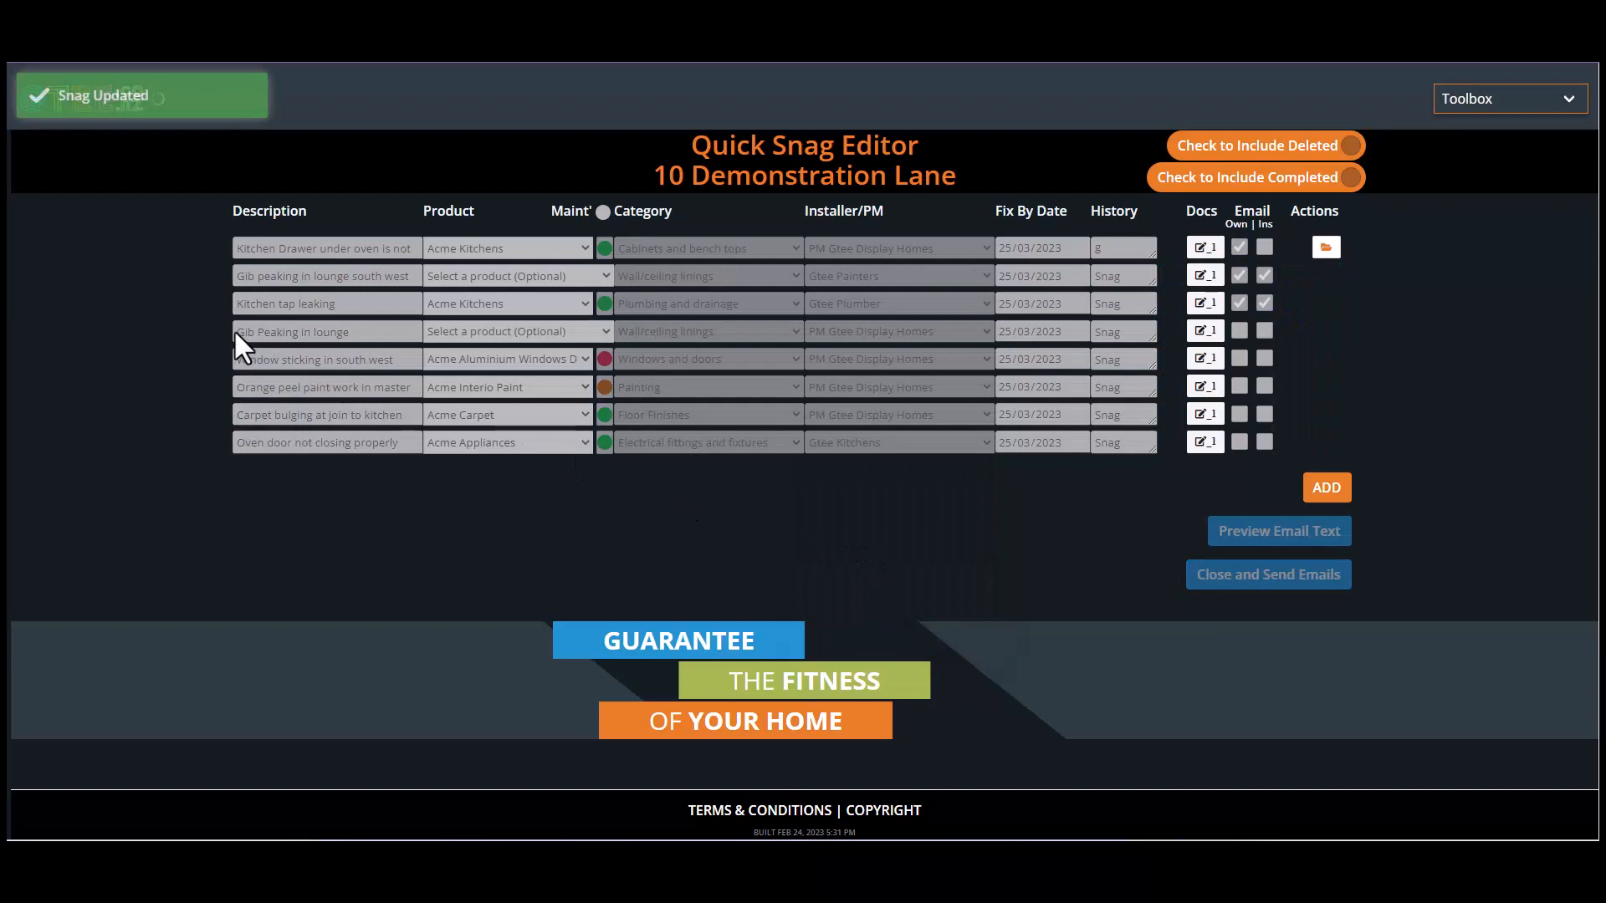
Delete the repeated "Gib Peaking in lounge" snag with the resolution "Duplicate entry".
left_click_drag(235, 332, 297, 336)
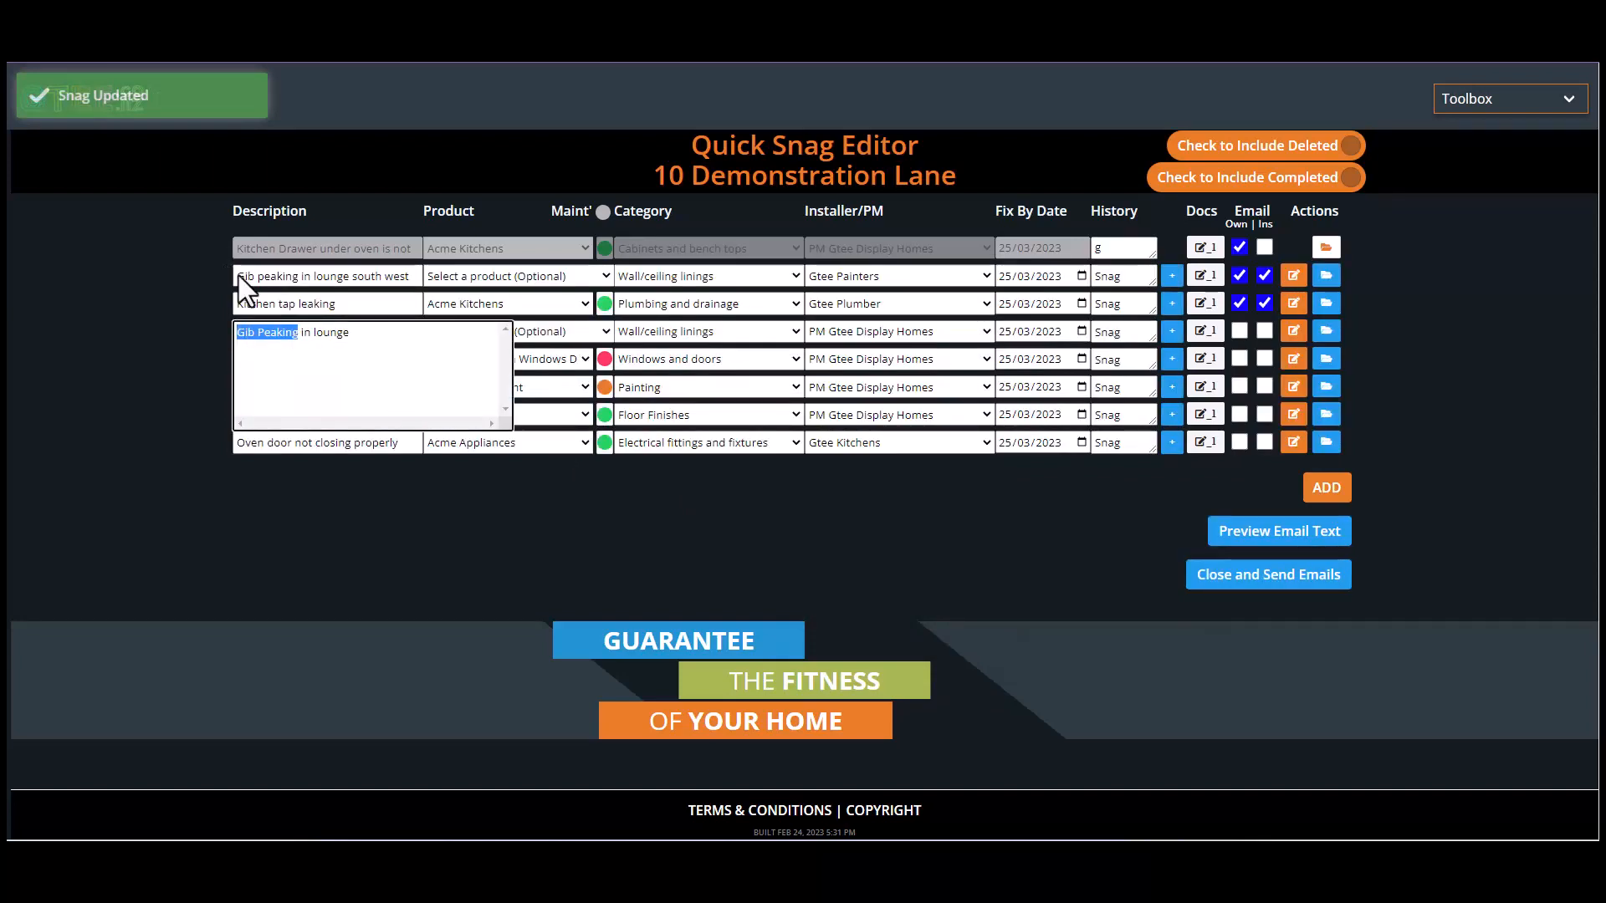
left_click_drag(238, 276, 298, 280)
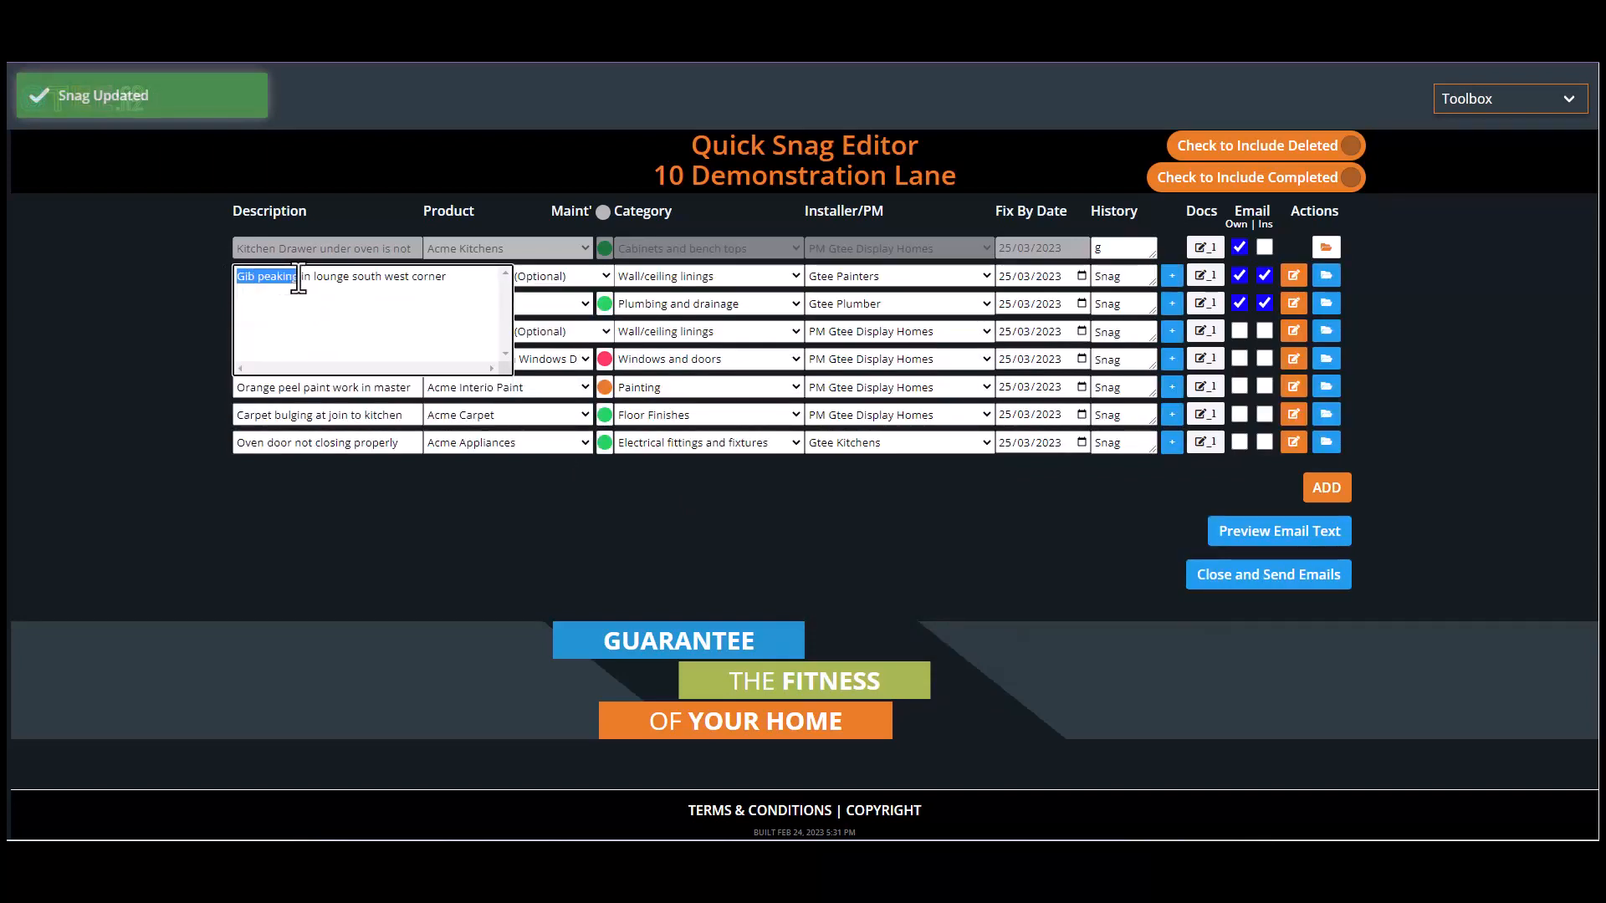
left_click(355, 480)
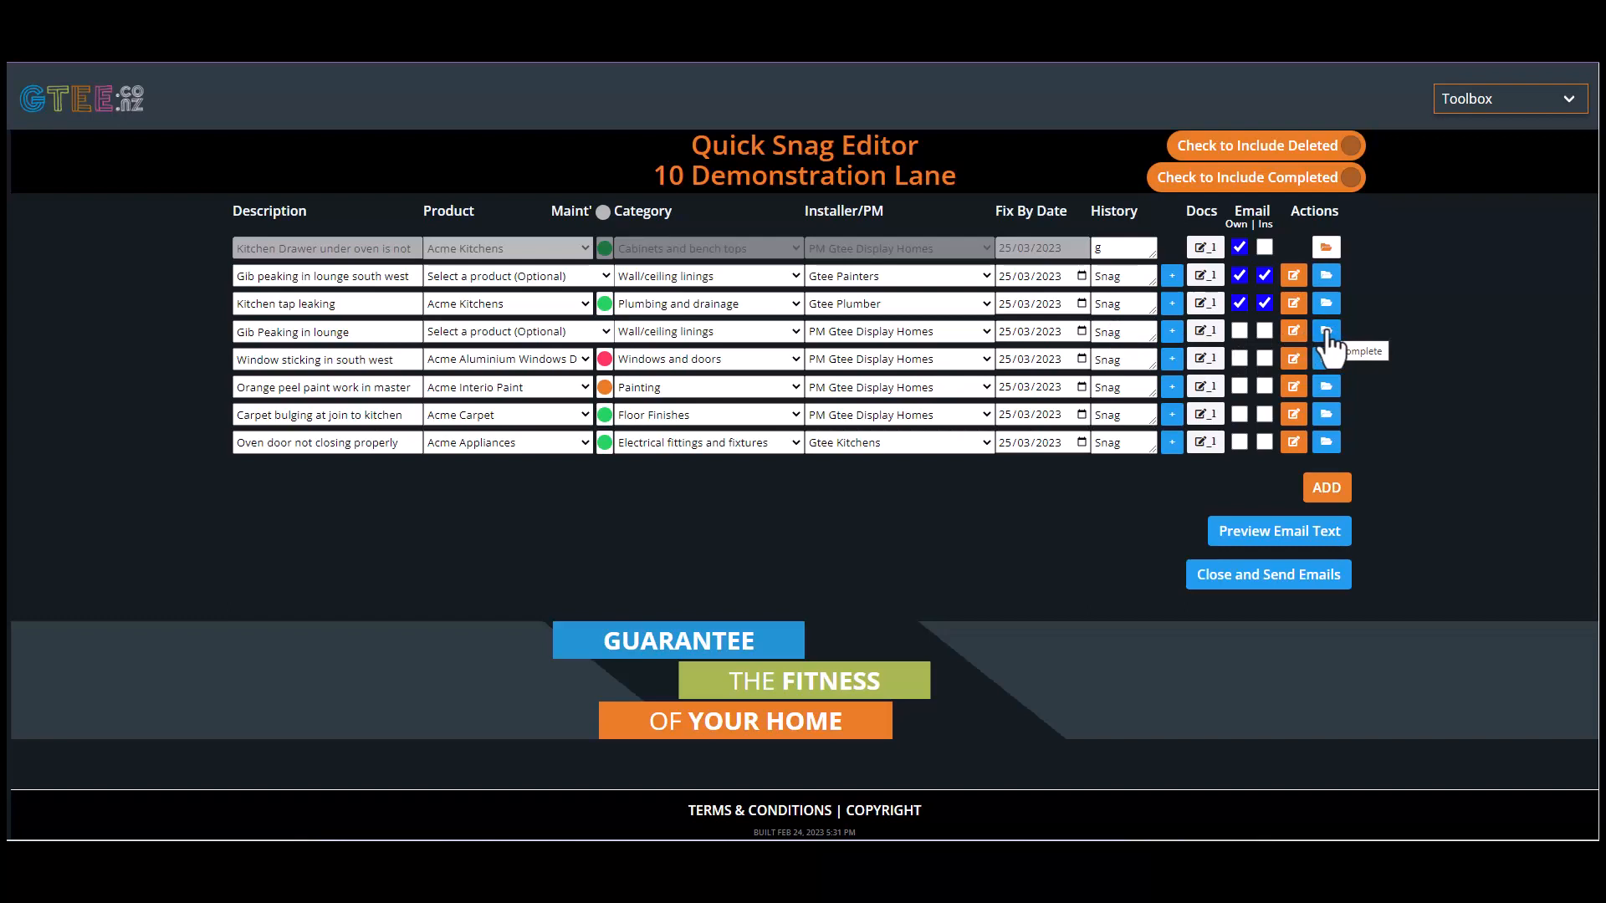
left_click(1326, 332)
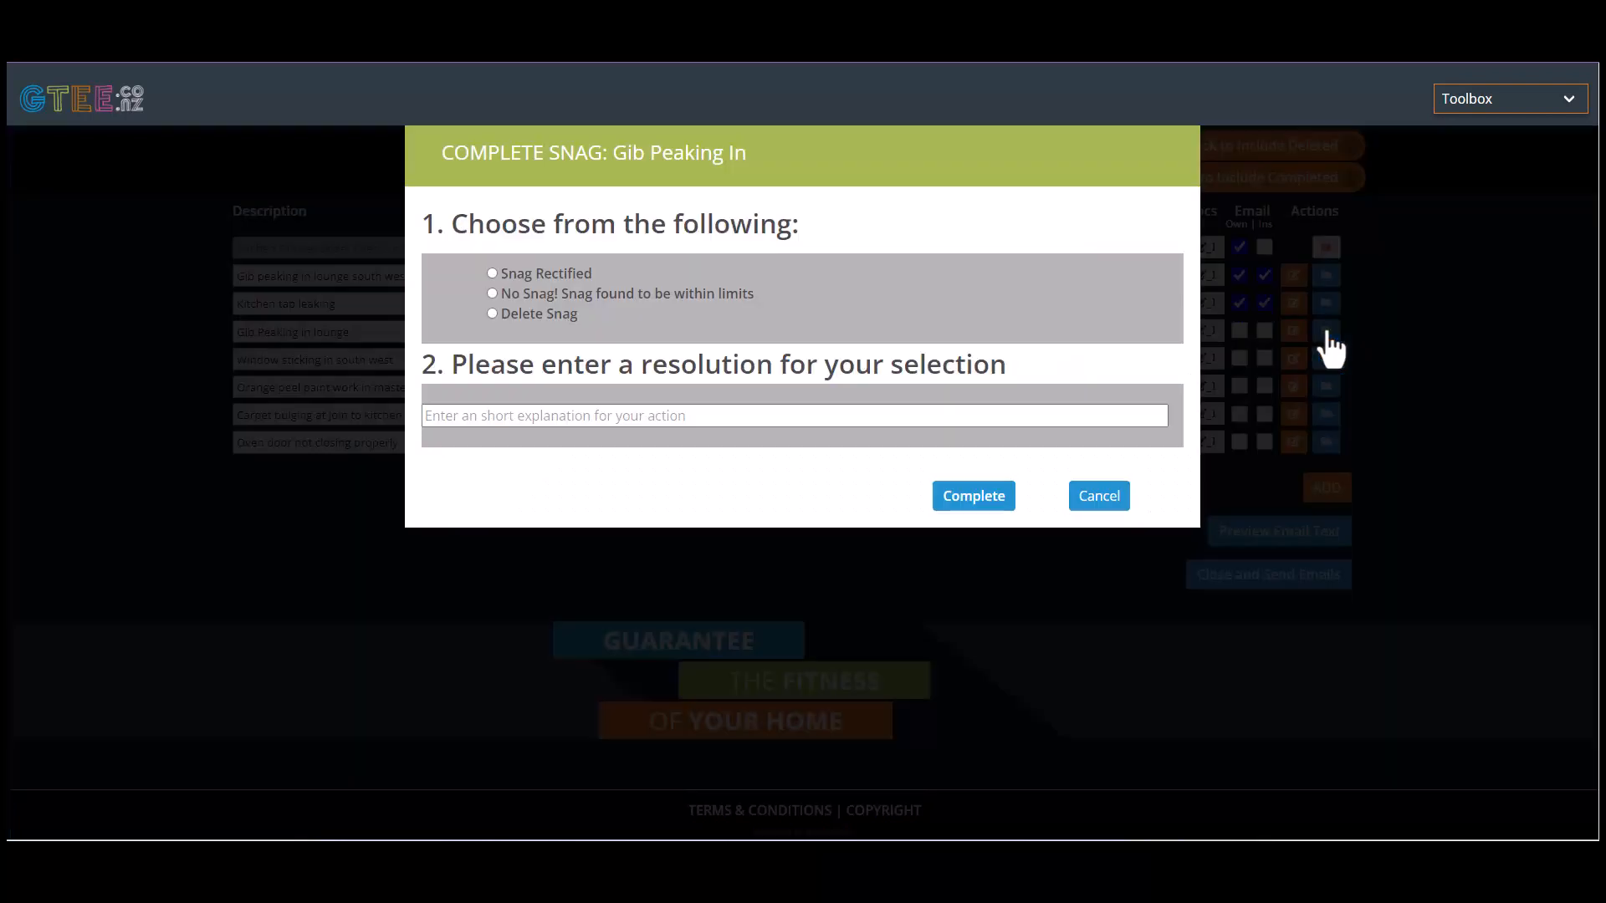
left_click(503, 314)
left_click(504, 416)
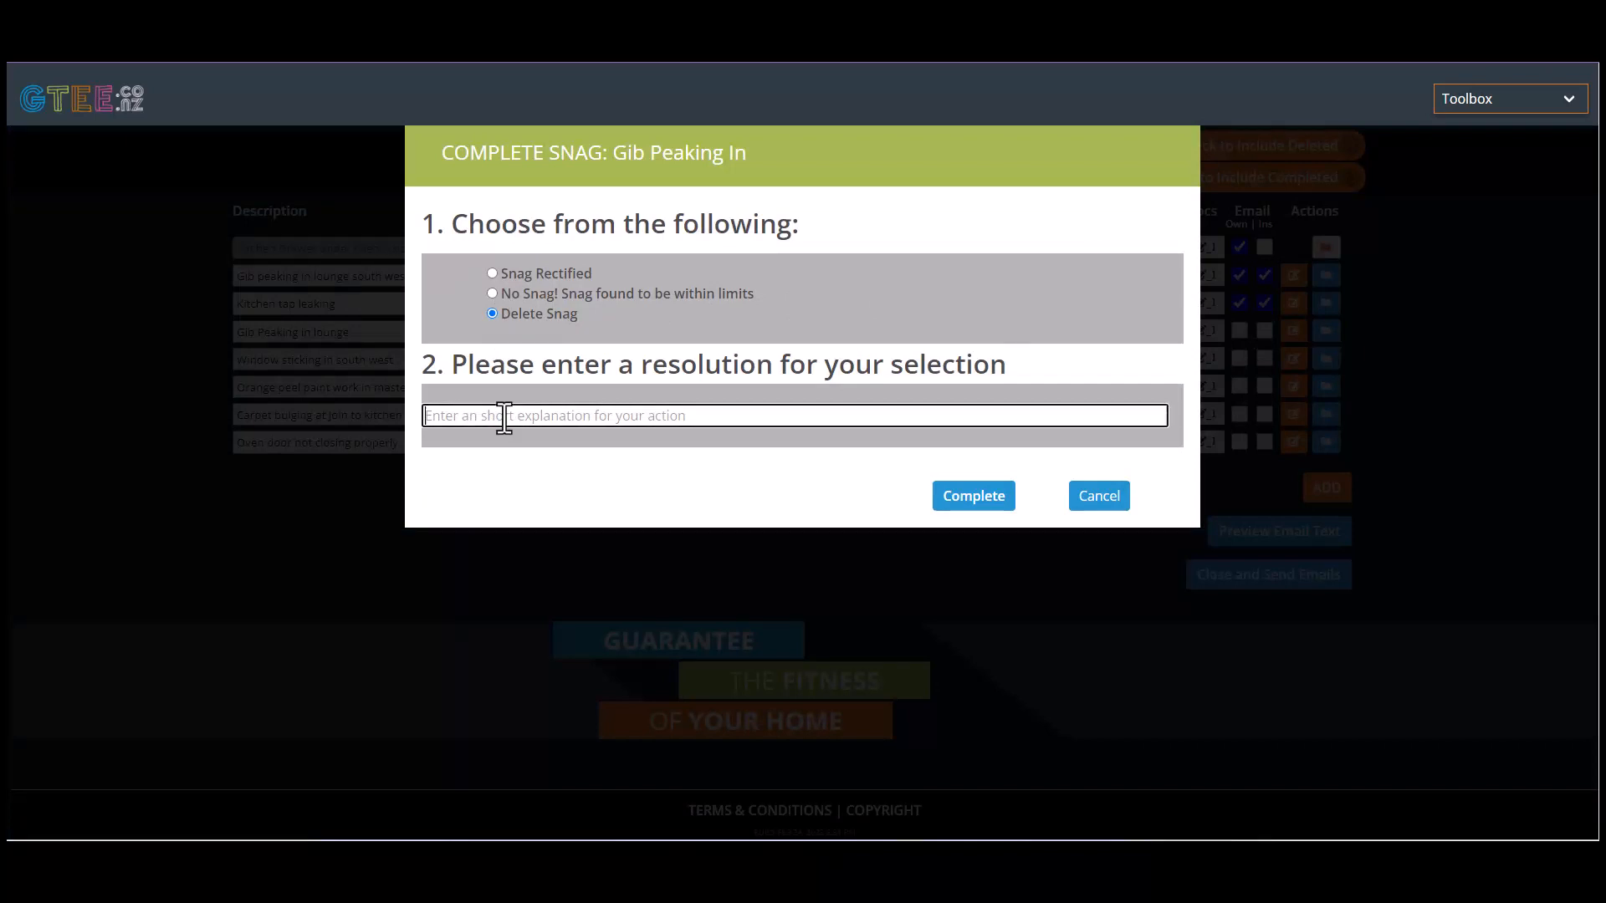
type("Dup")
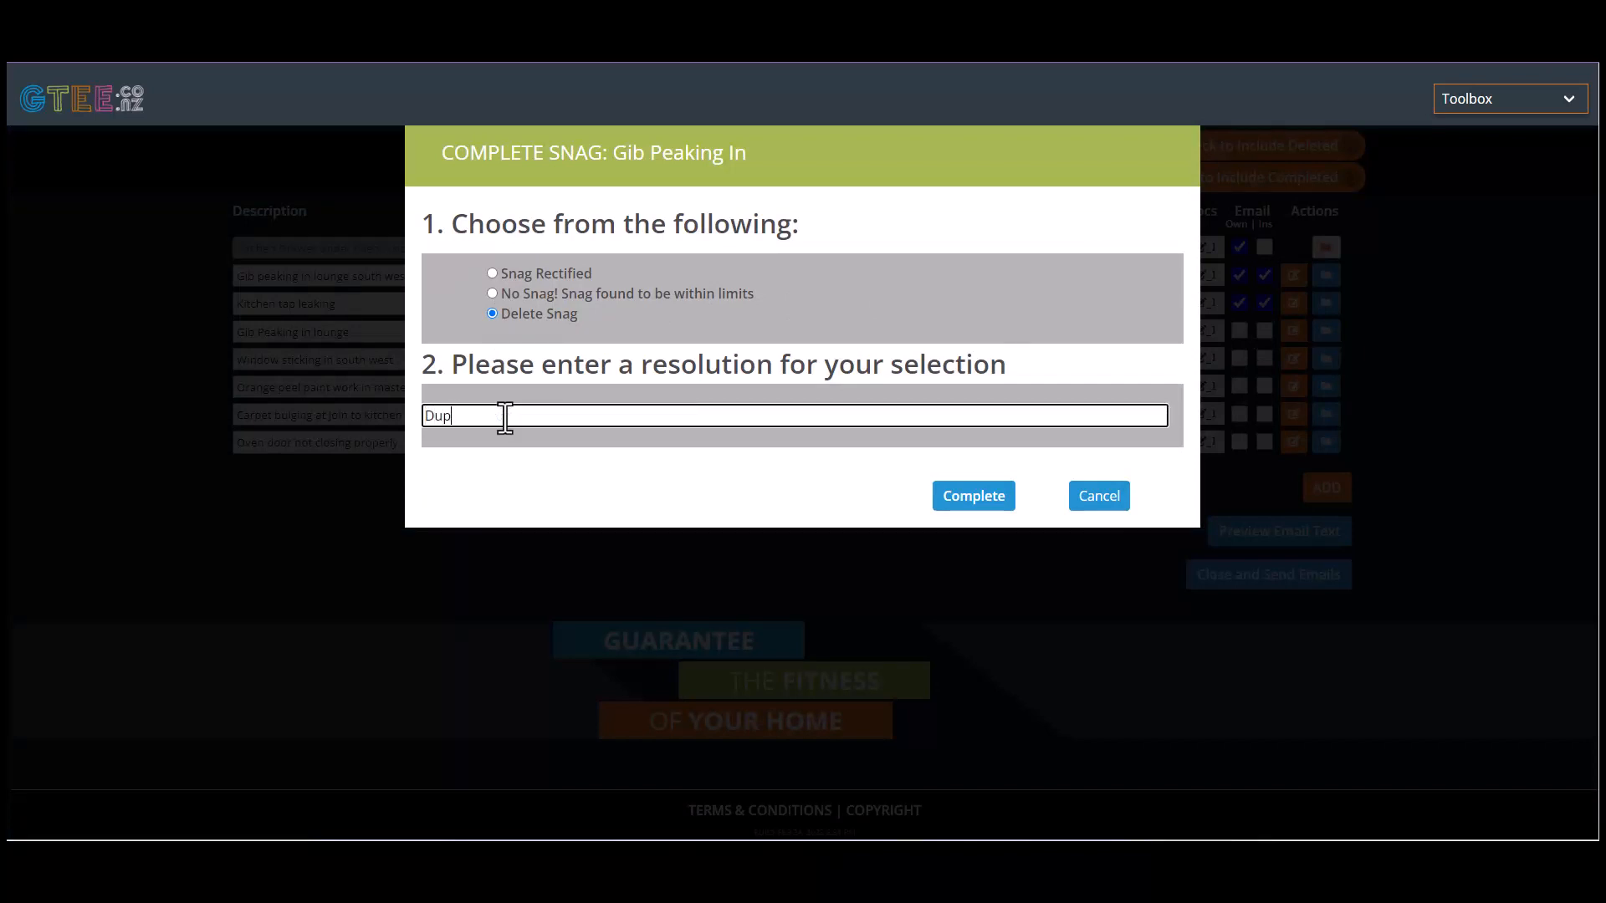
type("licate entry")
left_click(987, 503)
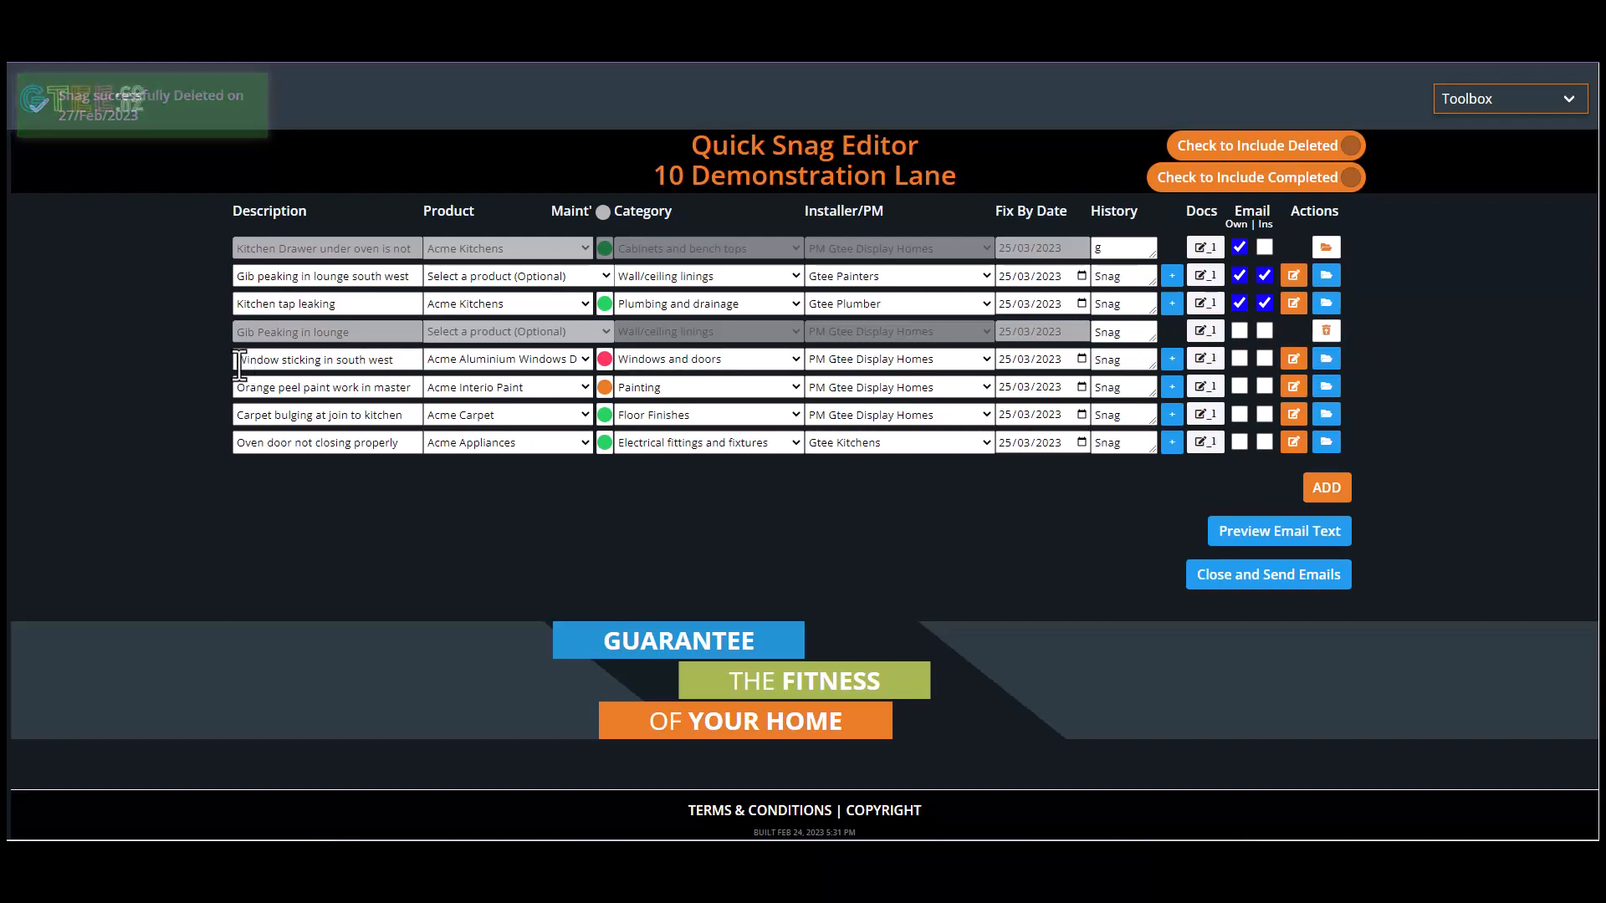
Complete the sticking window snag as No Snag, within limits, including the MBIE Tolerance Guide reference and its default resolution text.
left_click_drag(239, 366, 333, 362)
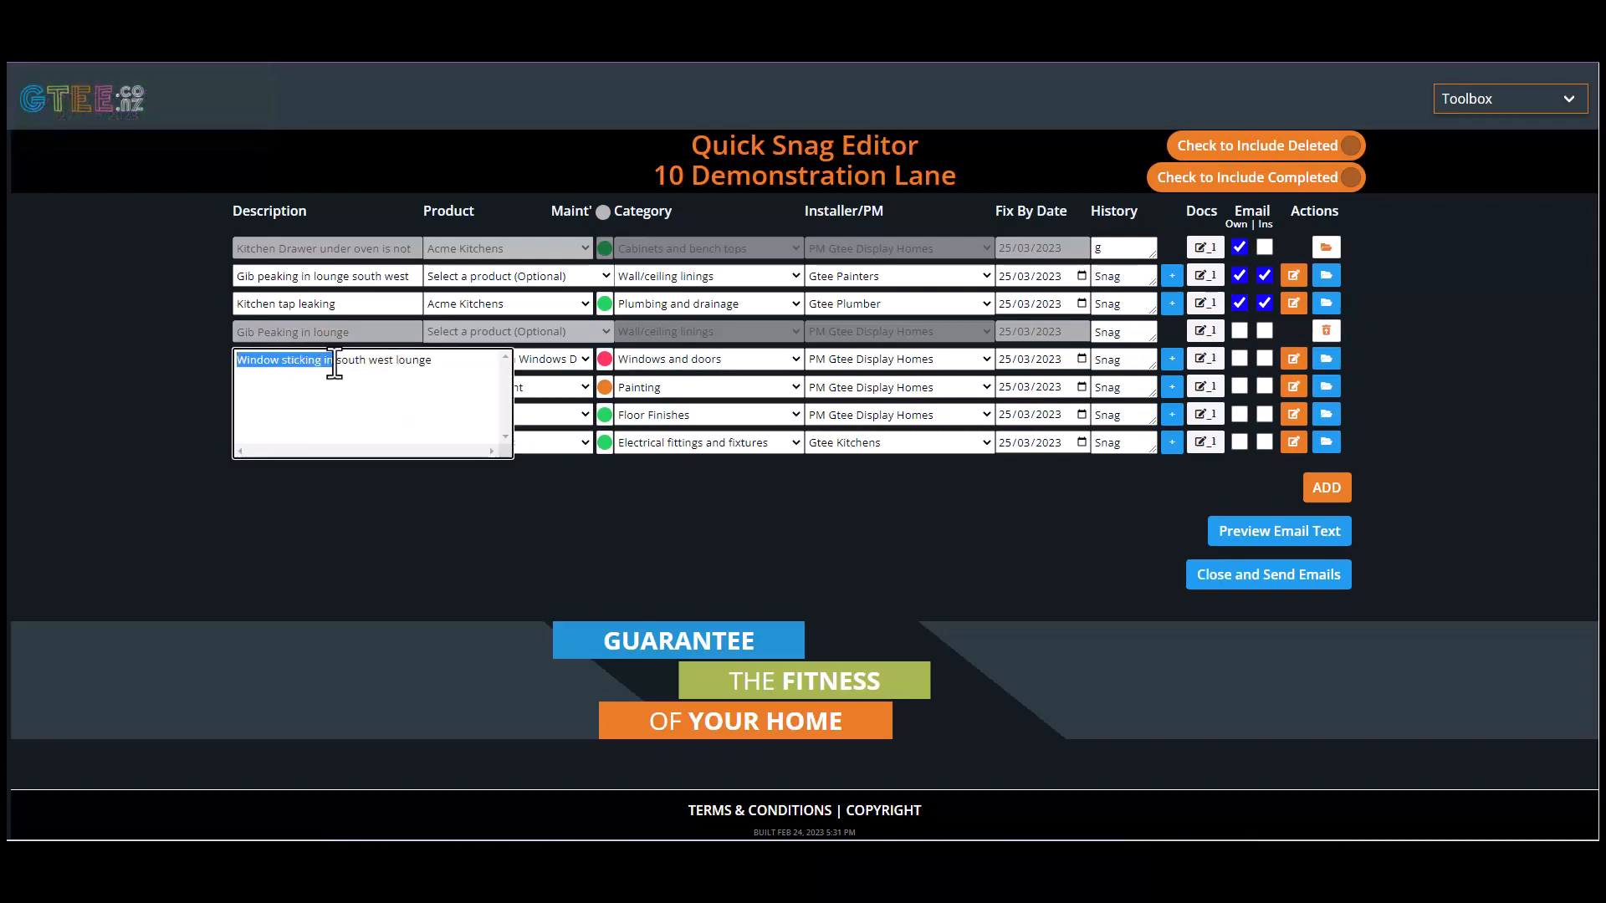
left_click(733, 472)
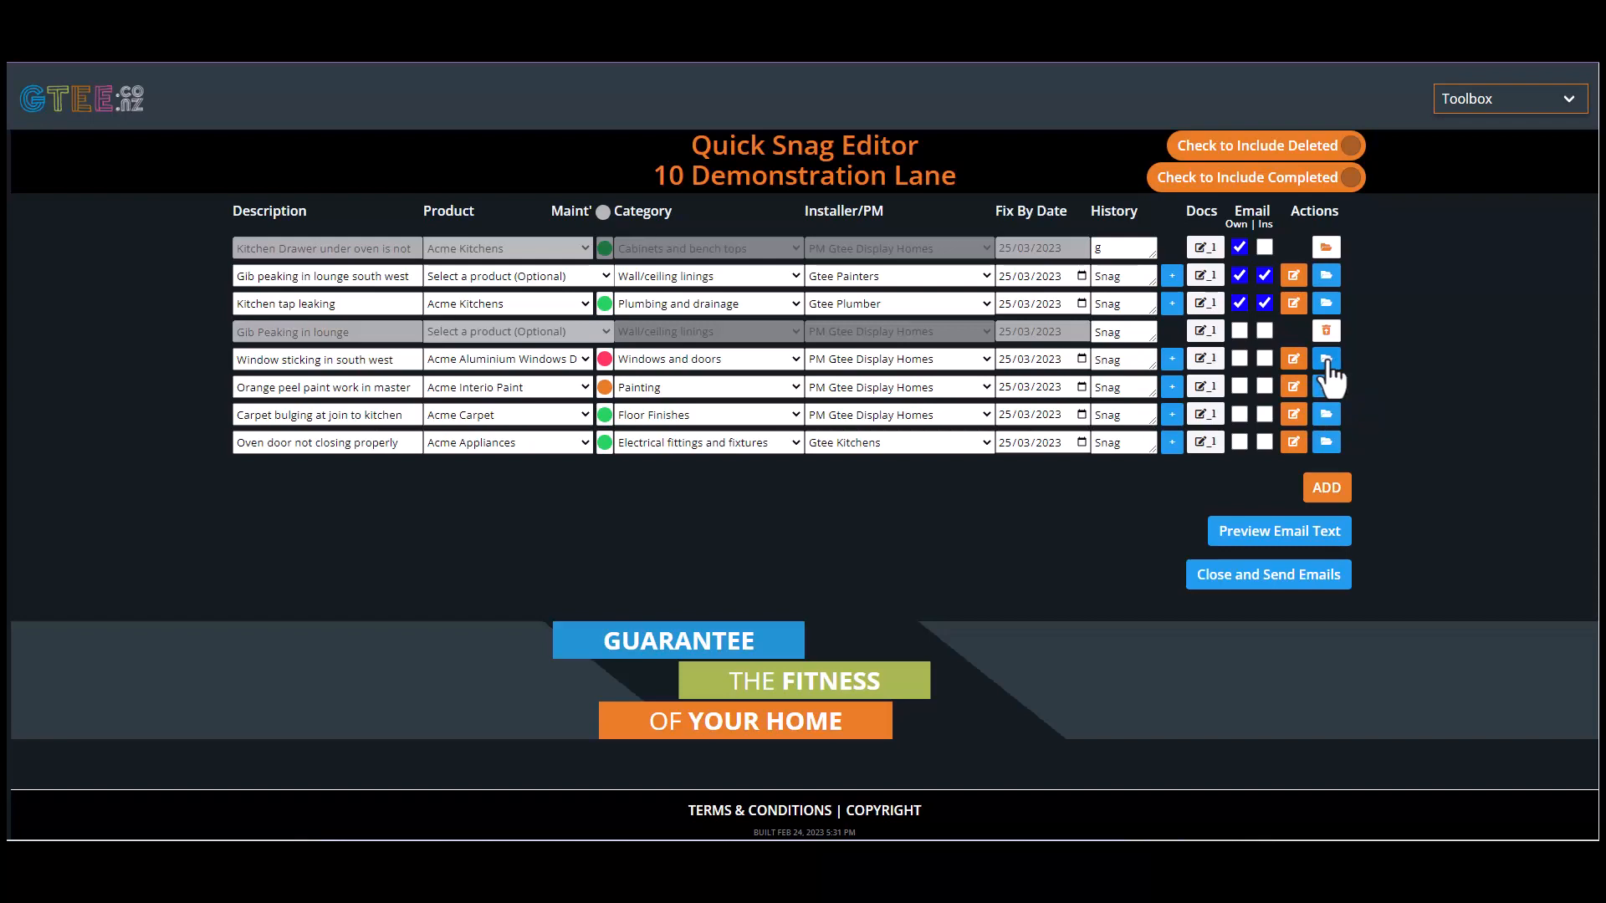
left_click(1327, 361)
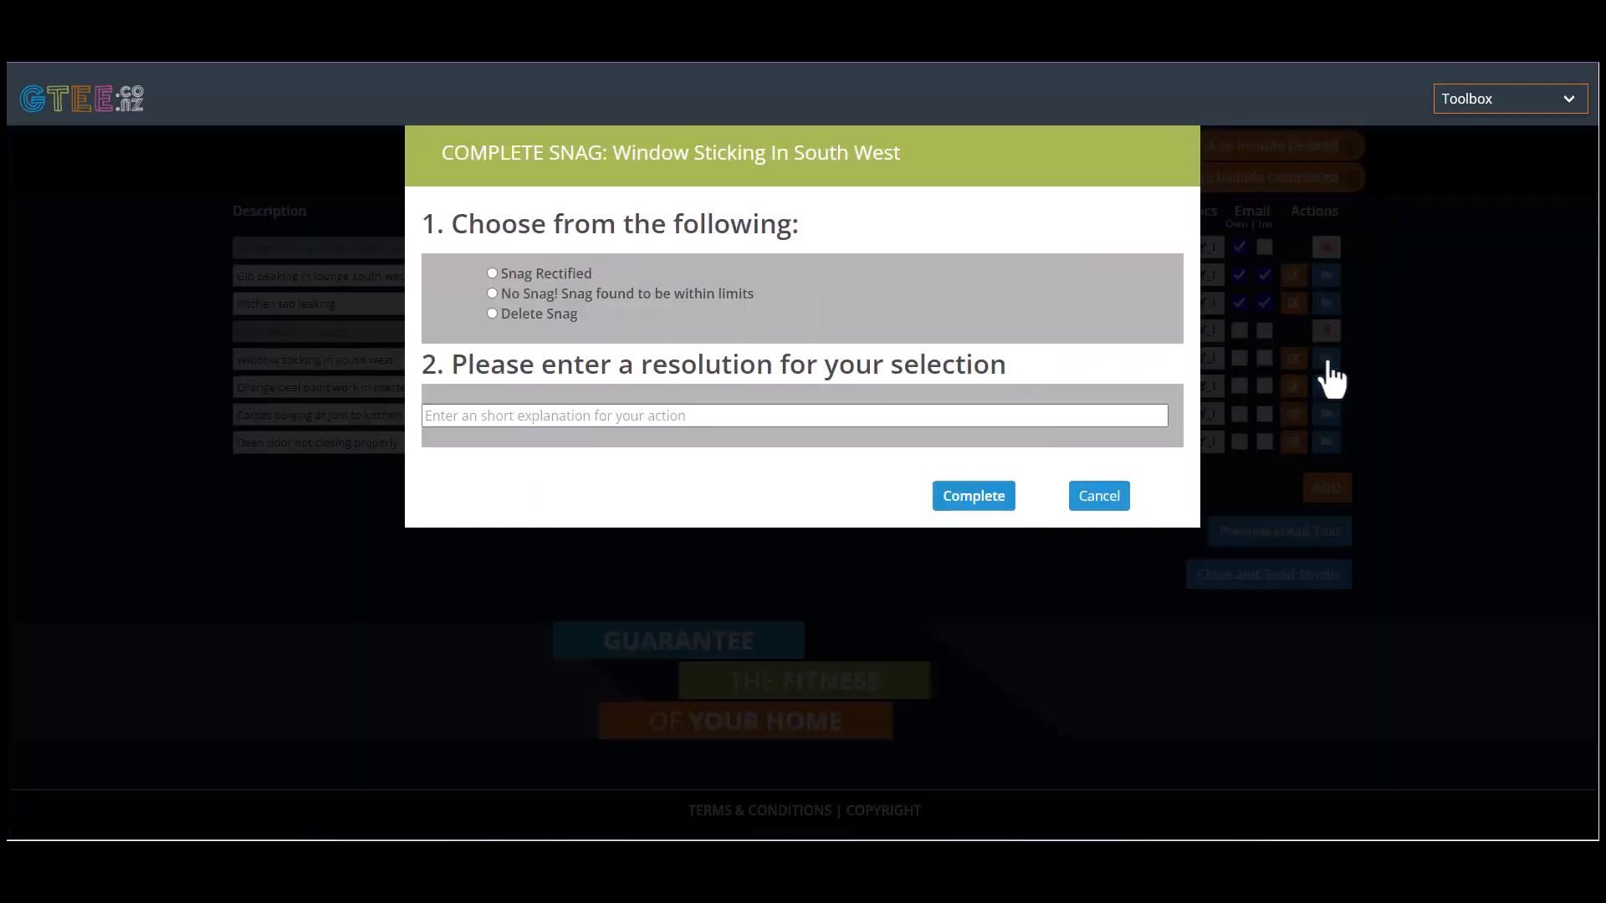
left_click(492, 293)
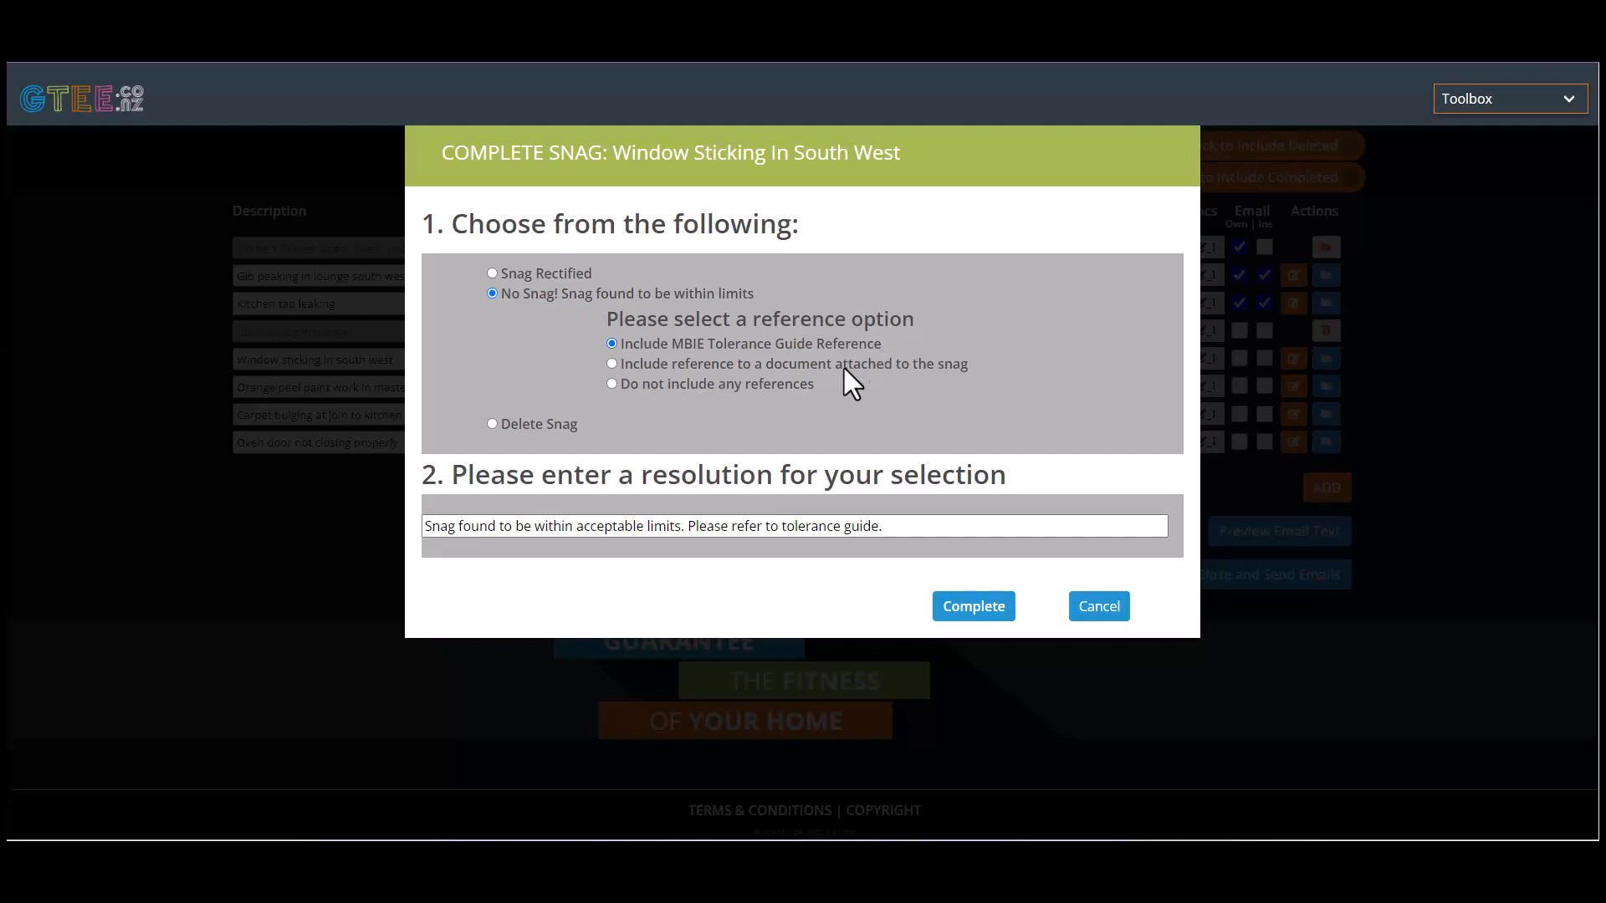
left_click(434, 527)
left_click_drag(427, 527, 900, 532)
left_click(974, 610)
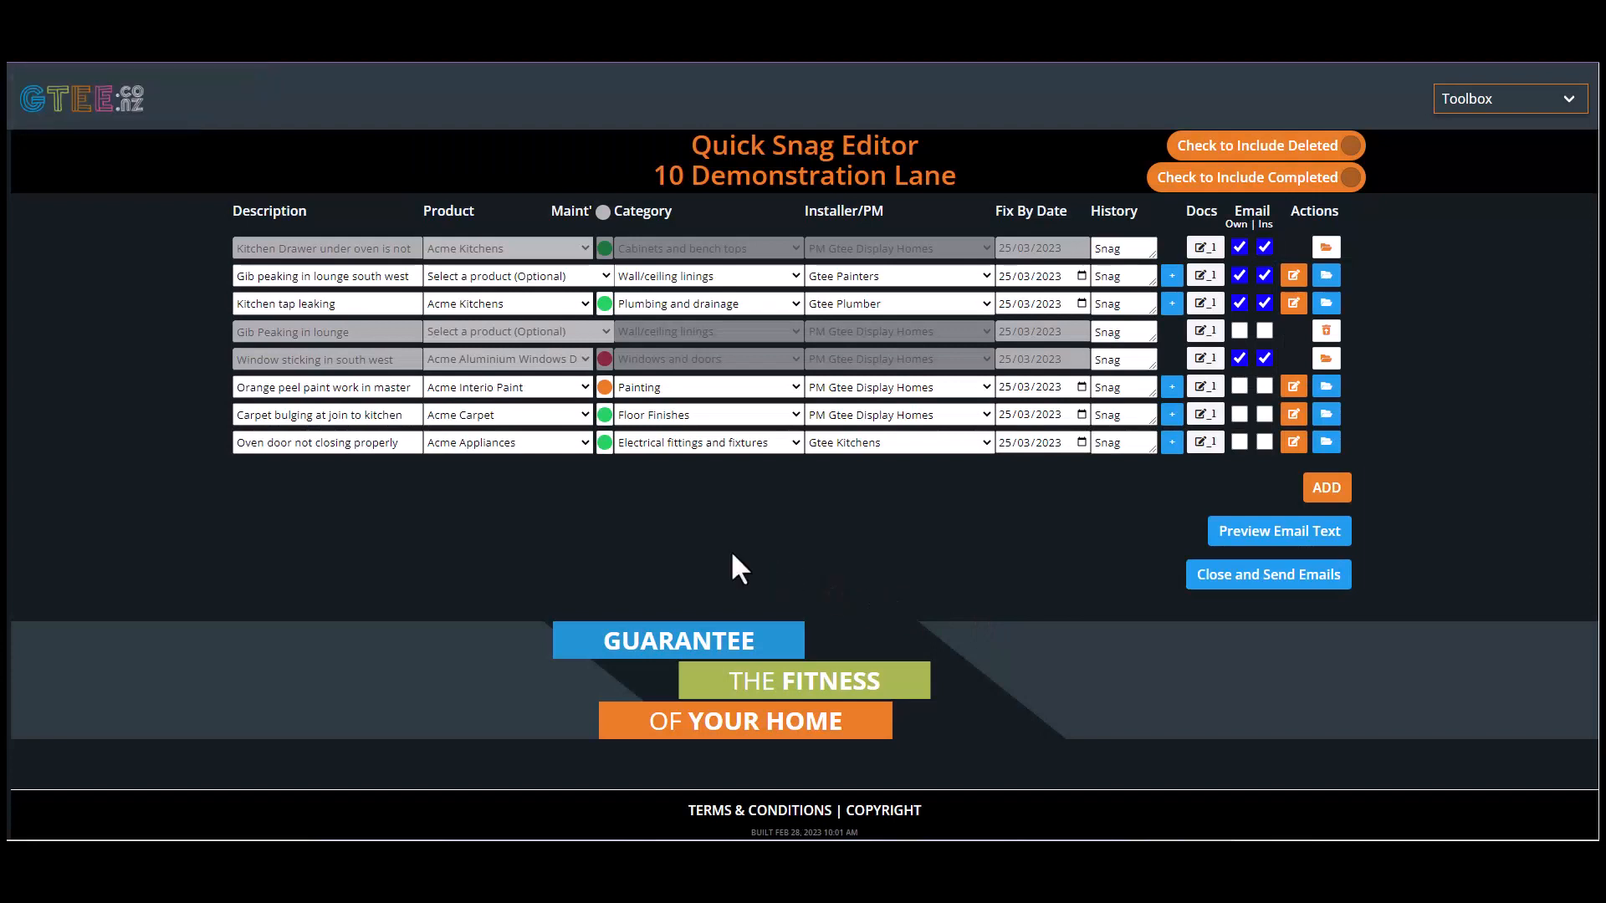
Complete the orange peel paint snag as No Snag with an attached-document reference, and upload Display Homes Guide to expected wall finishes.txt to it.
left_click_drag(241, 392, 366, 396)
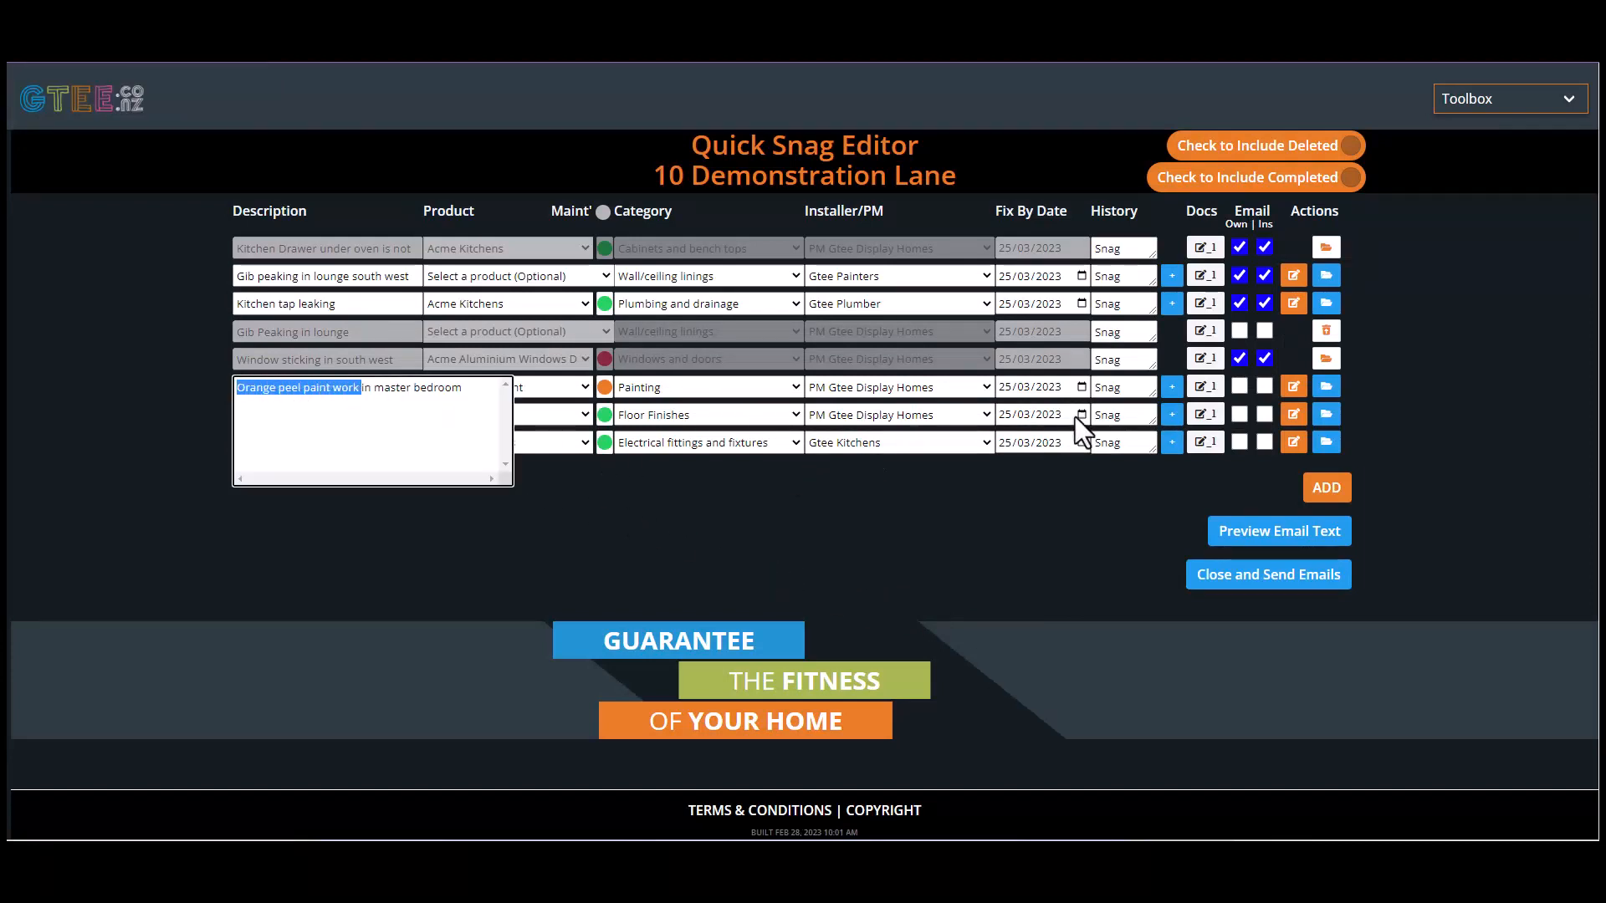
left_click(1326, 387)
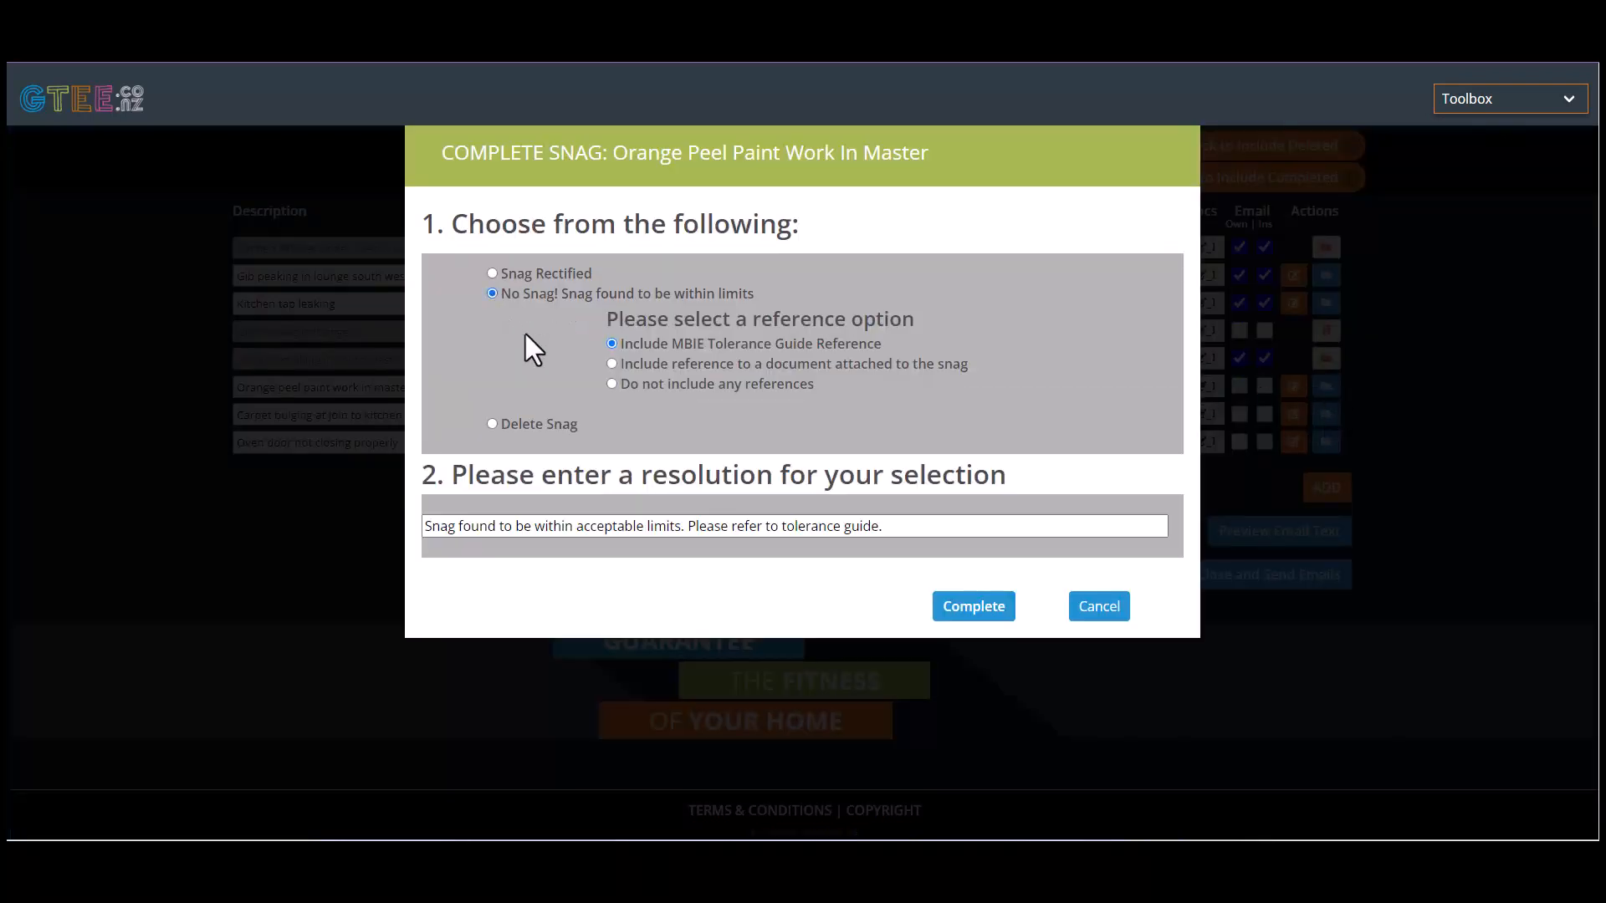
left_click(613, 364)
left_click_drag(639, 364, 927, 374)
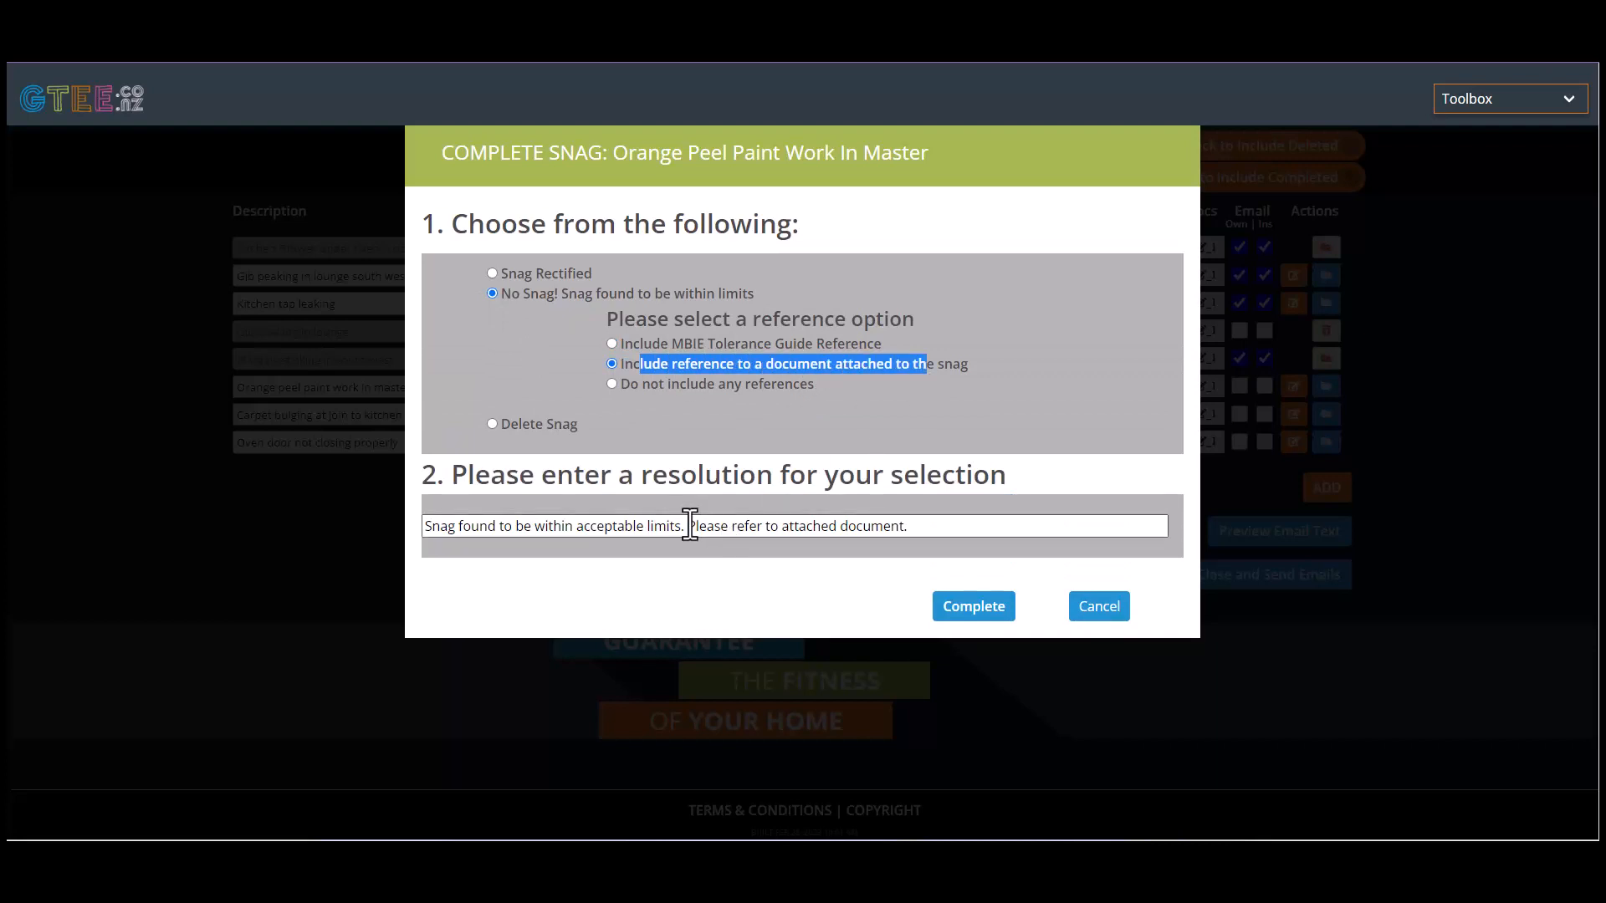
left_click_drag(689, 525, 911, 525)
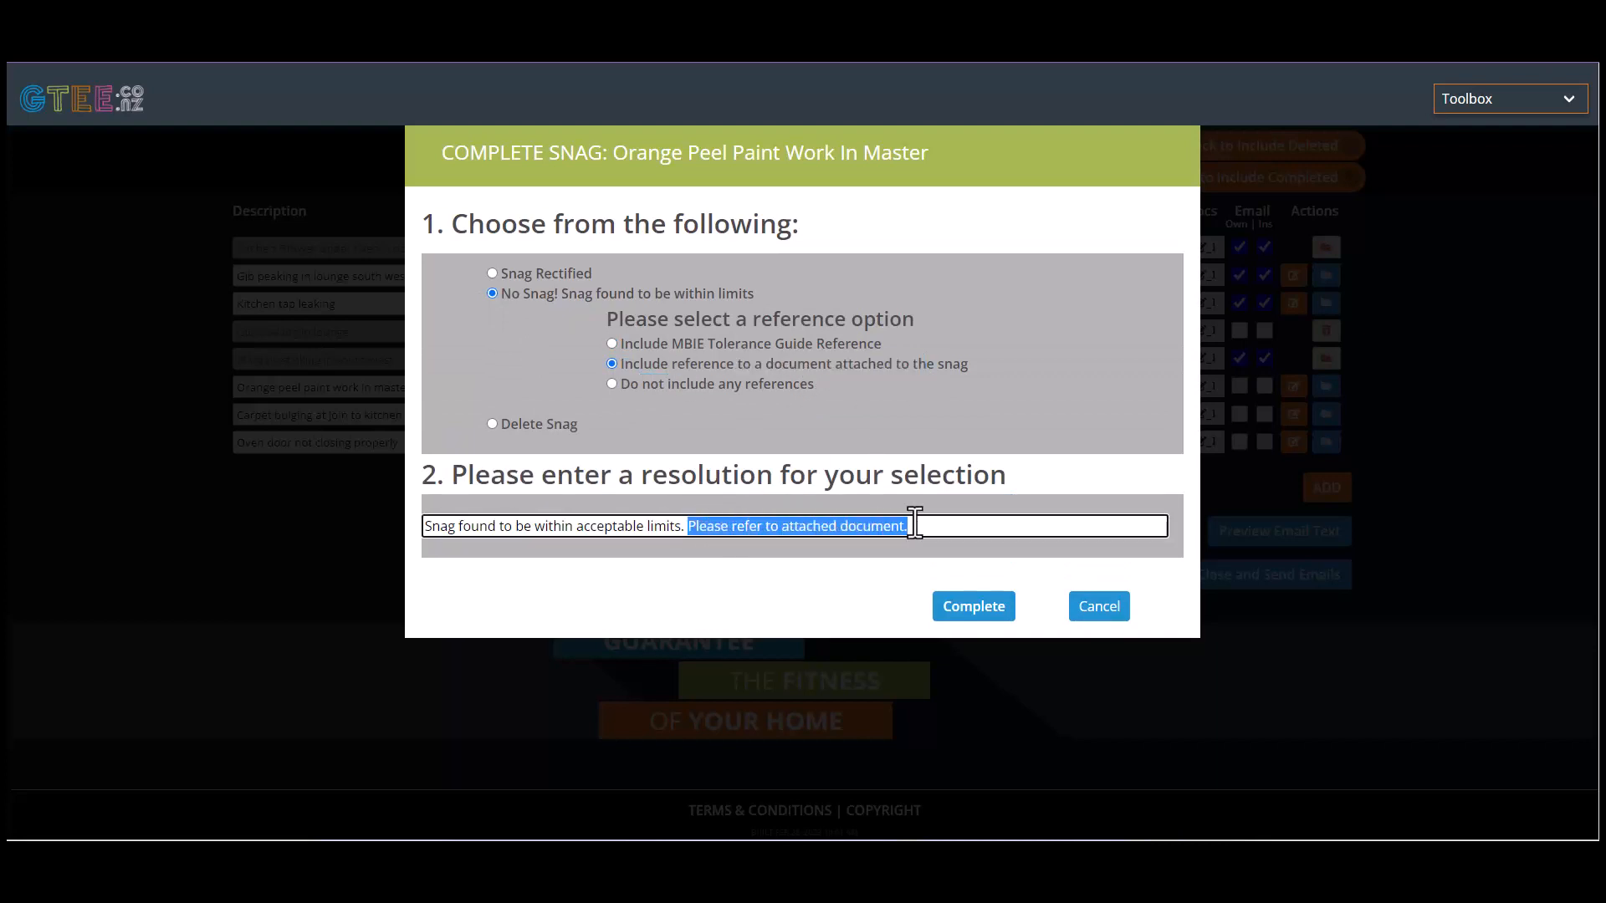
left_click(968, 608)
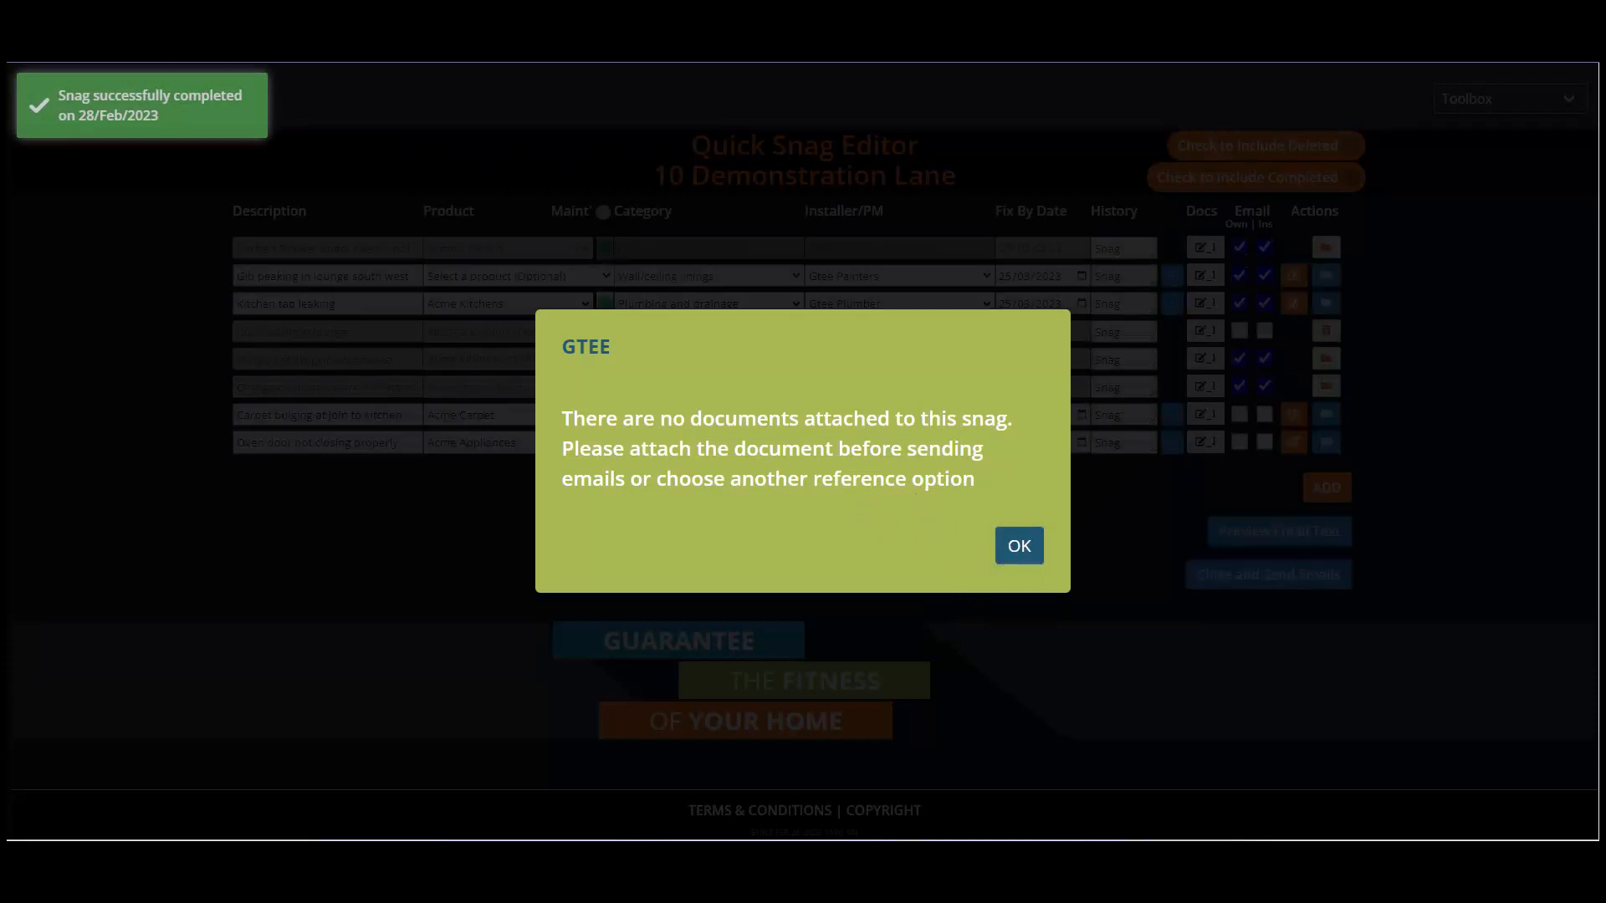
left_click(1015, 548)
left_click_drag(1598, 454, 1213, 385)
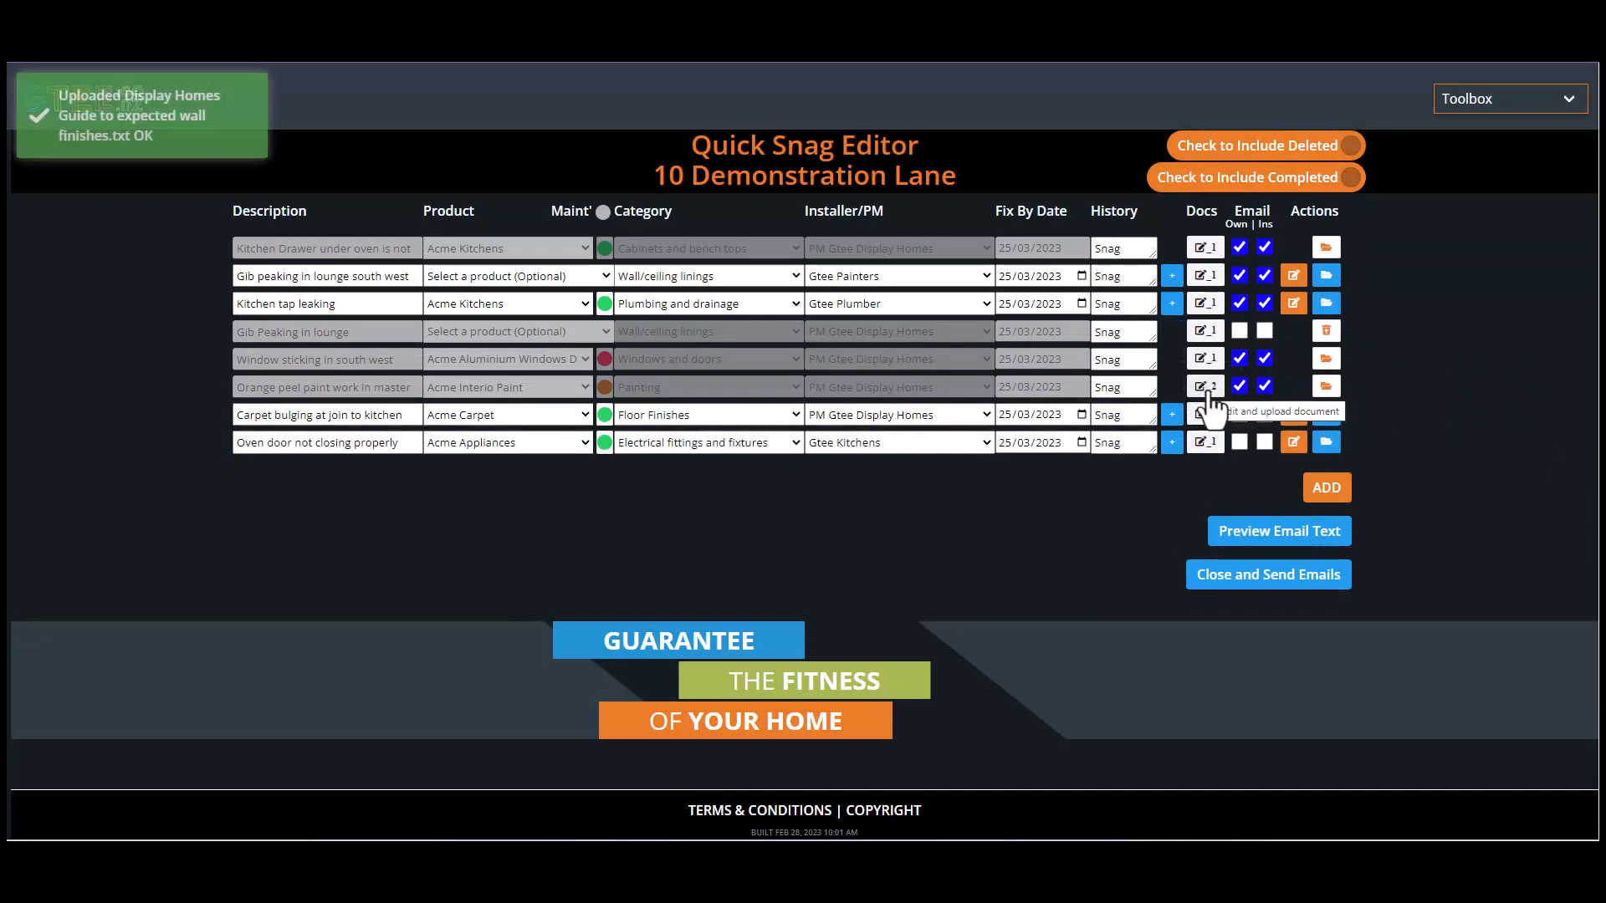
Assign the snag about carpet bulging at the kitchen join to Gtee Multi Installer.
left_click(985, 413)
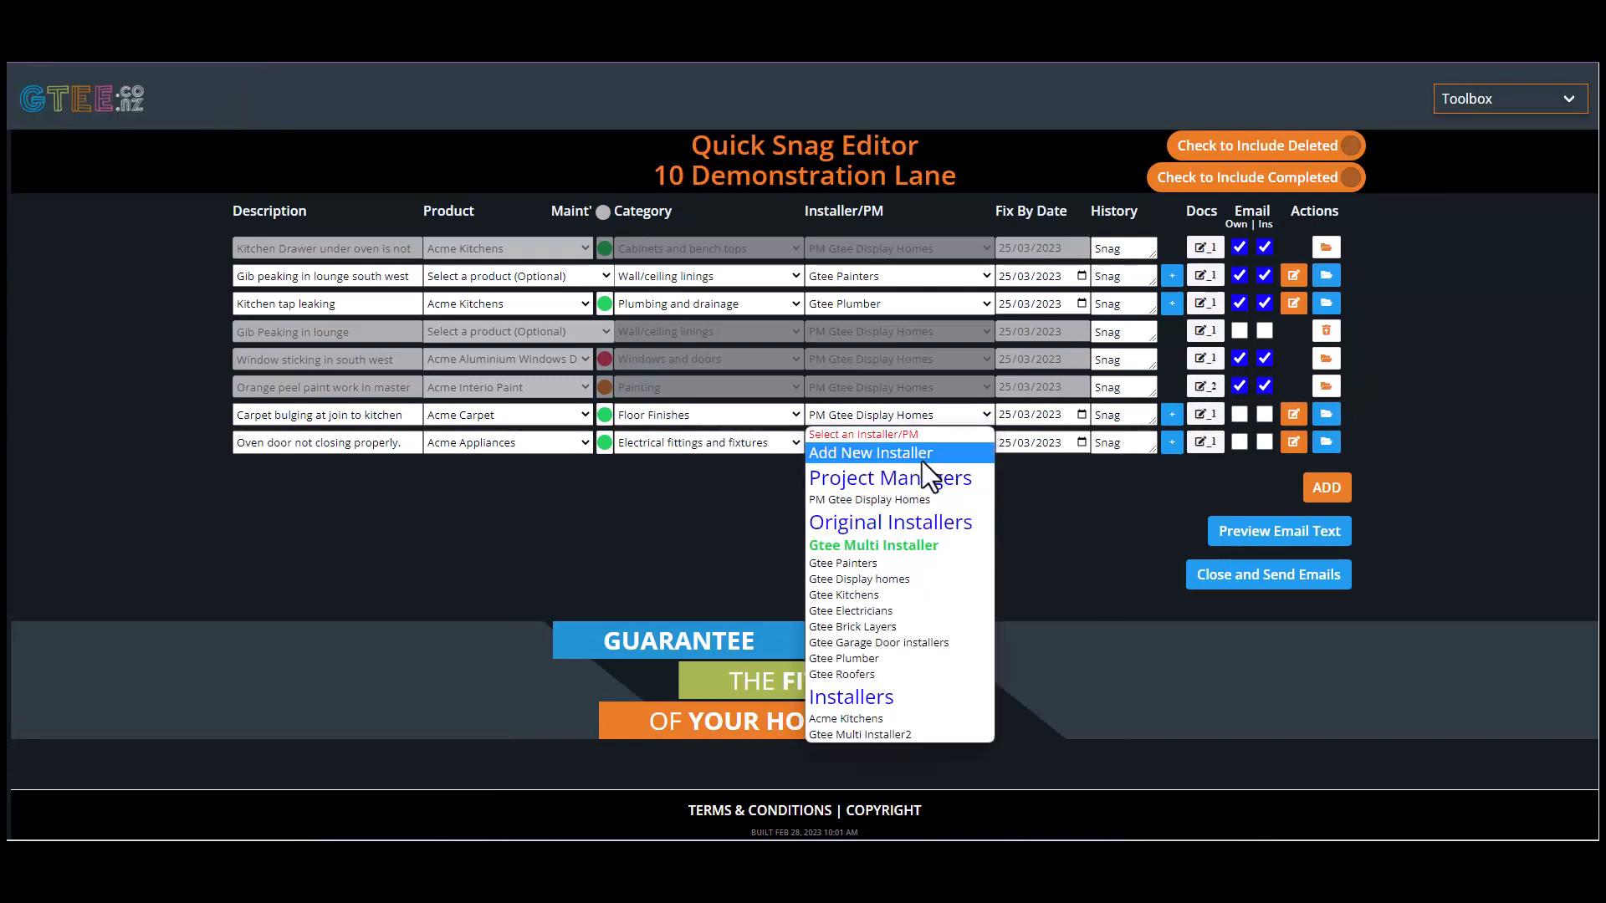
left_click(869, 543)
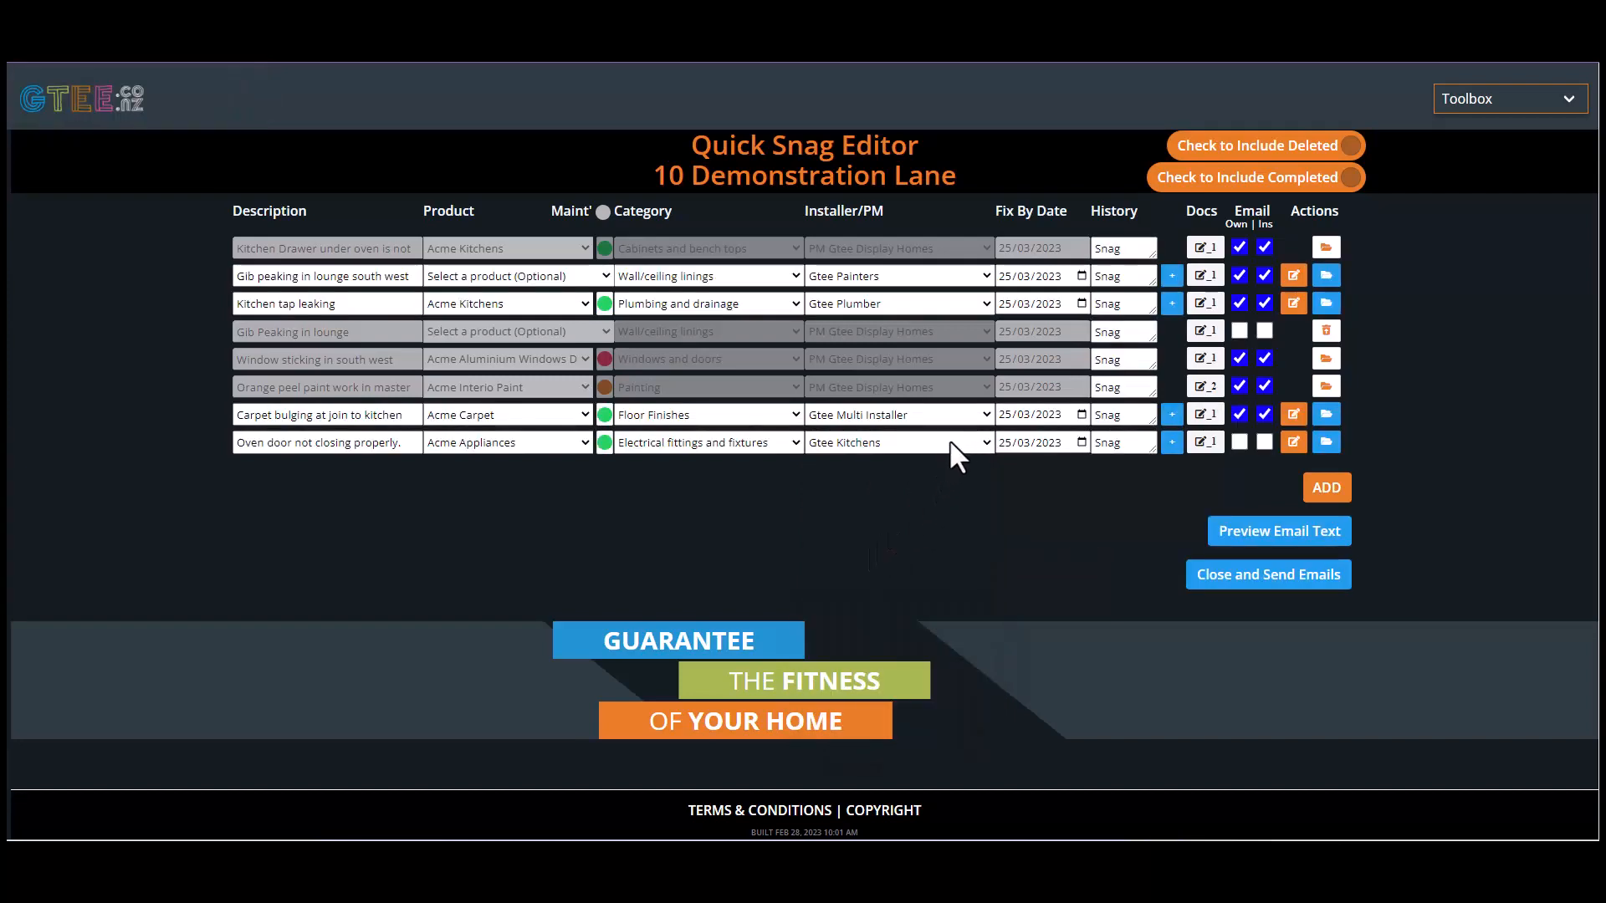
Complete the oven door snag as Snag Rectified with Product Fault and the resolution "Oven door replaced".
left_click(1327, 442)
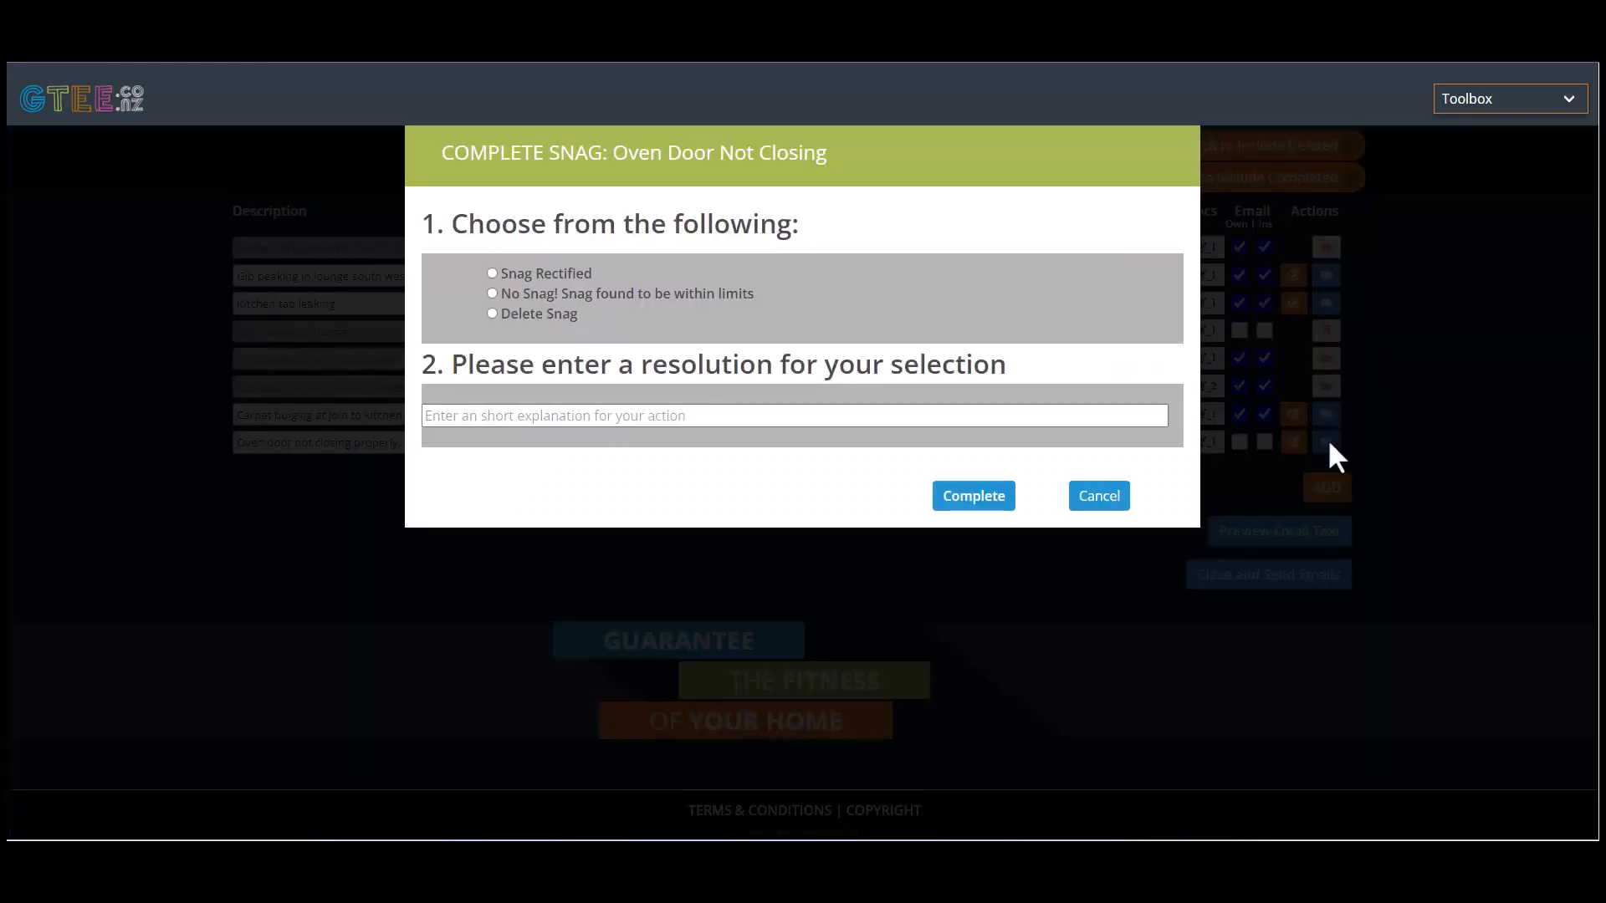
left_click(492, 274)
left_click(611, 344)
left_click(583, 527)
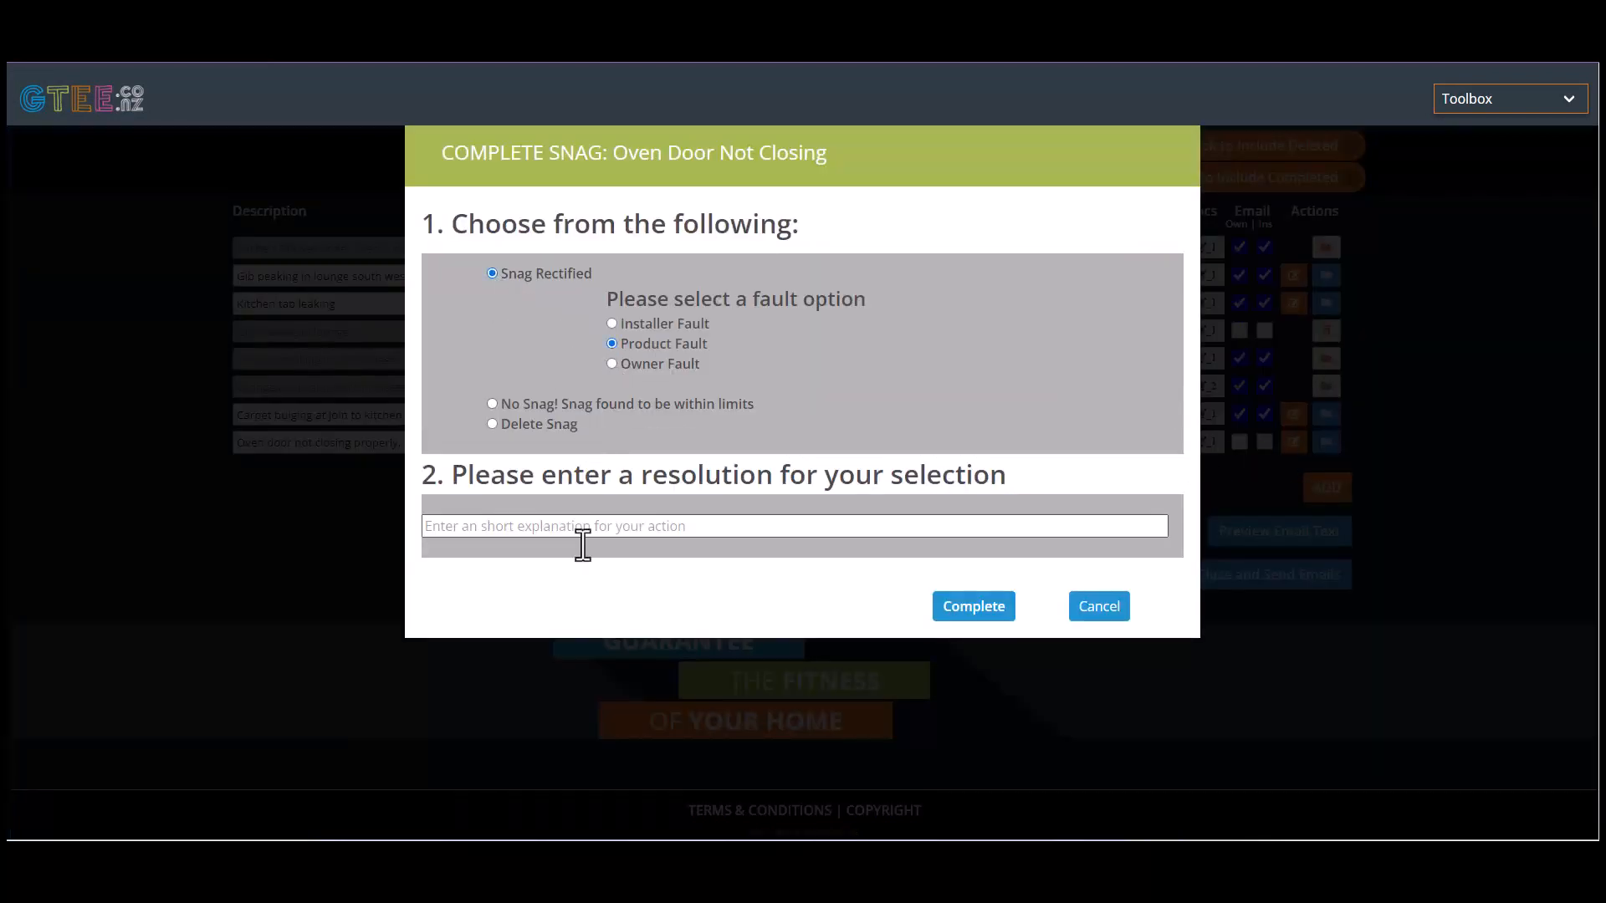
type("Oven door replaced")
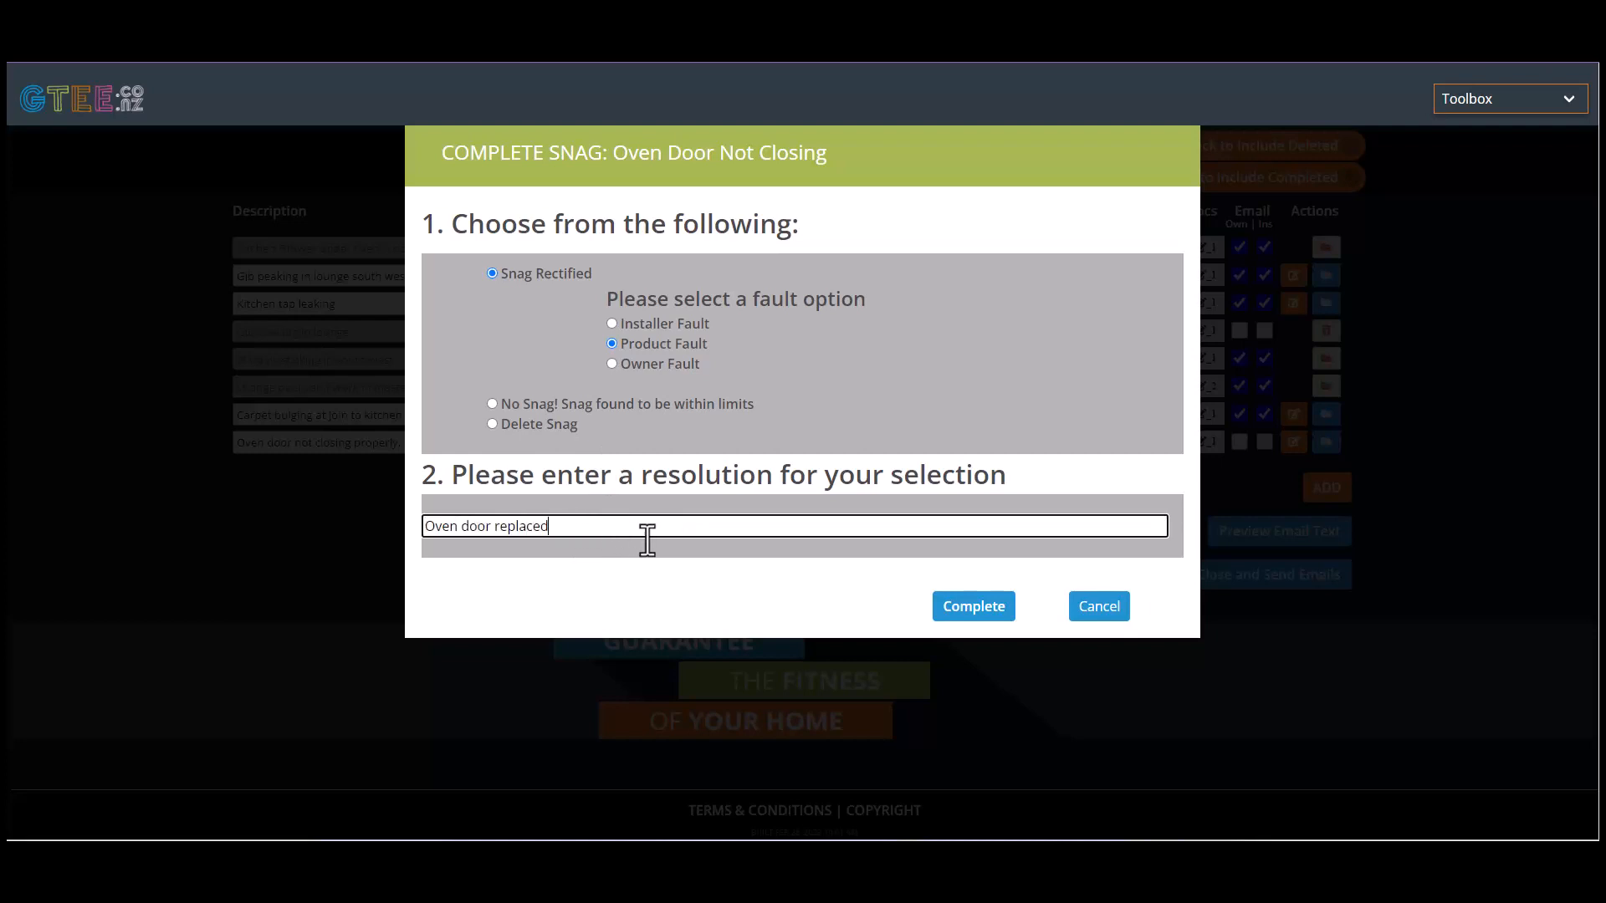
left_click(966, 616)
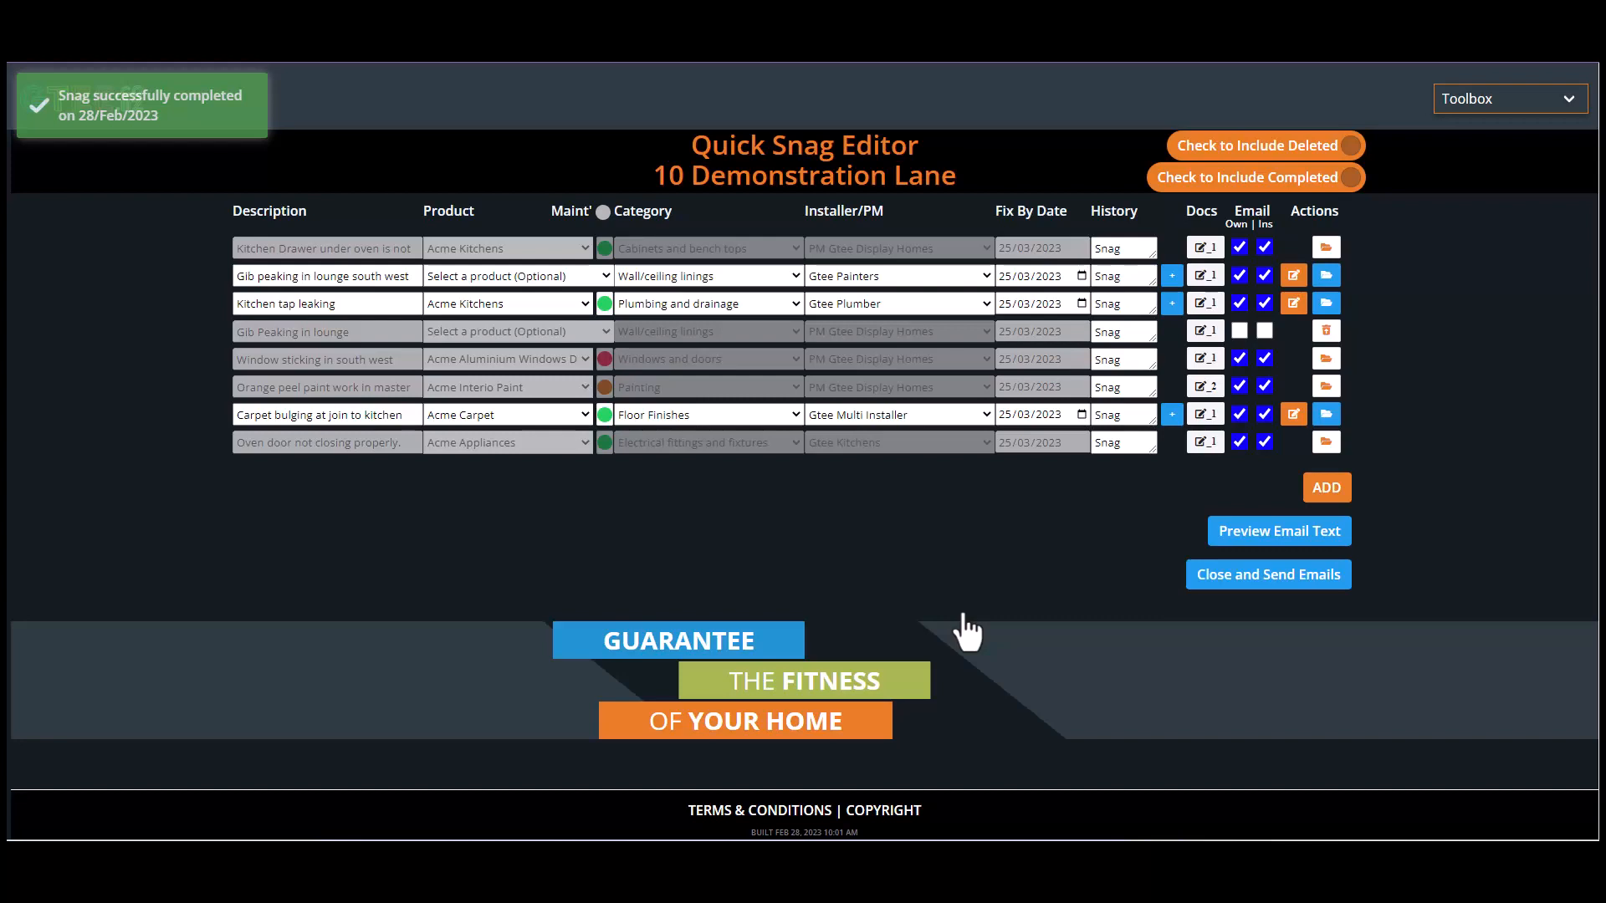
Try to move the Fix By Date of the south west lounge gib peaking snag into April 2023.
left_click(1082, 276)
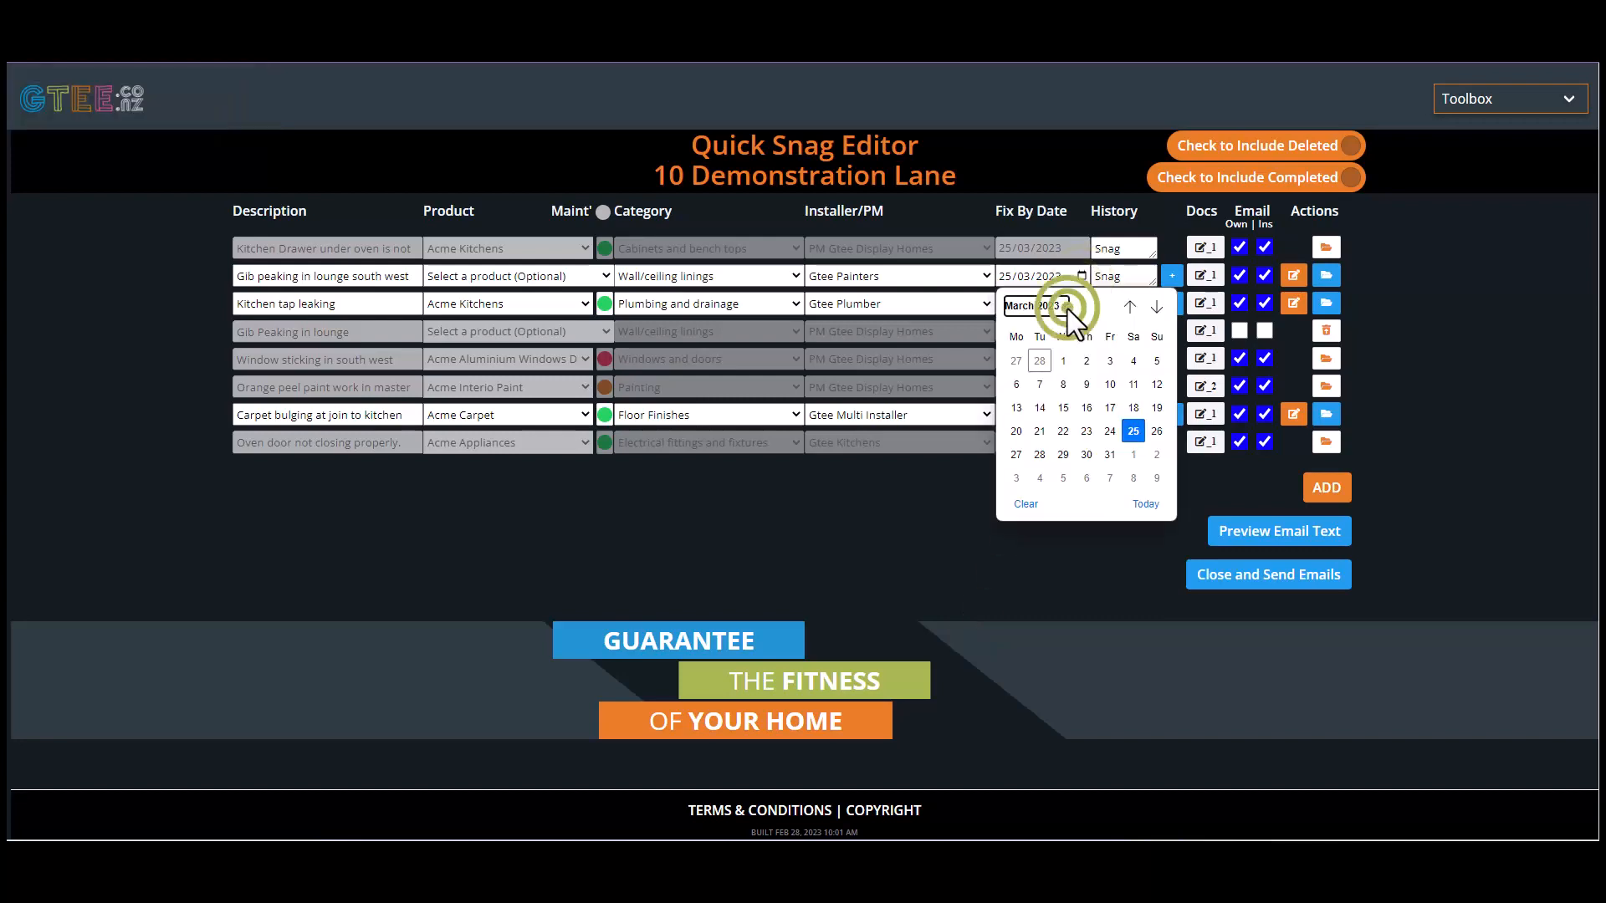
left_click(1064, 306)
left_click(1138, 368)
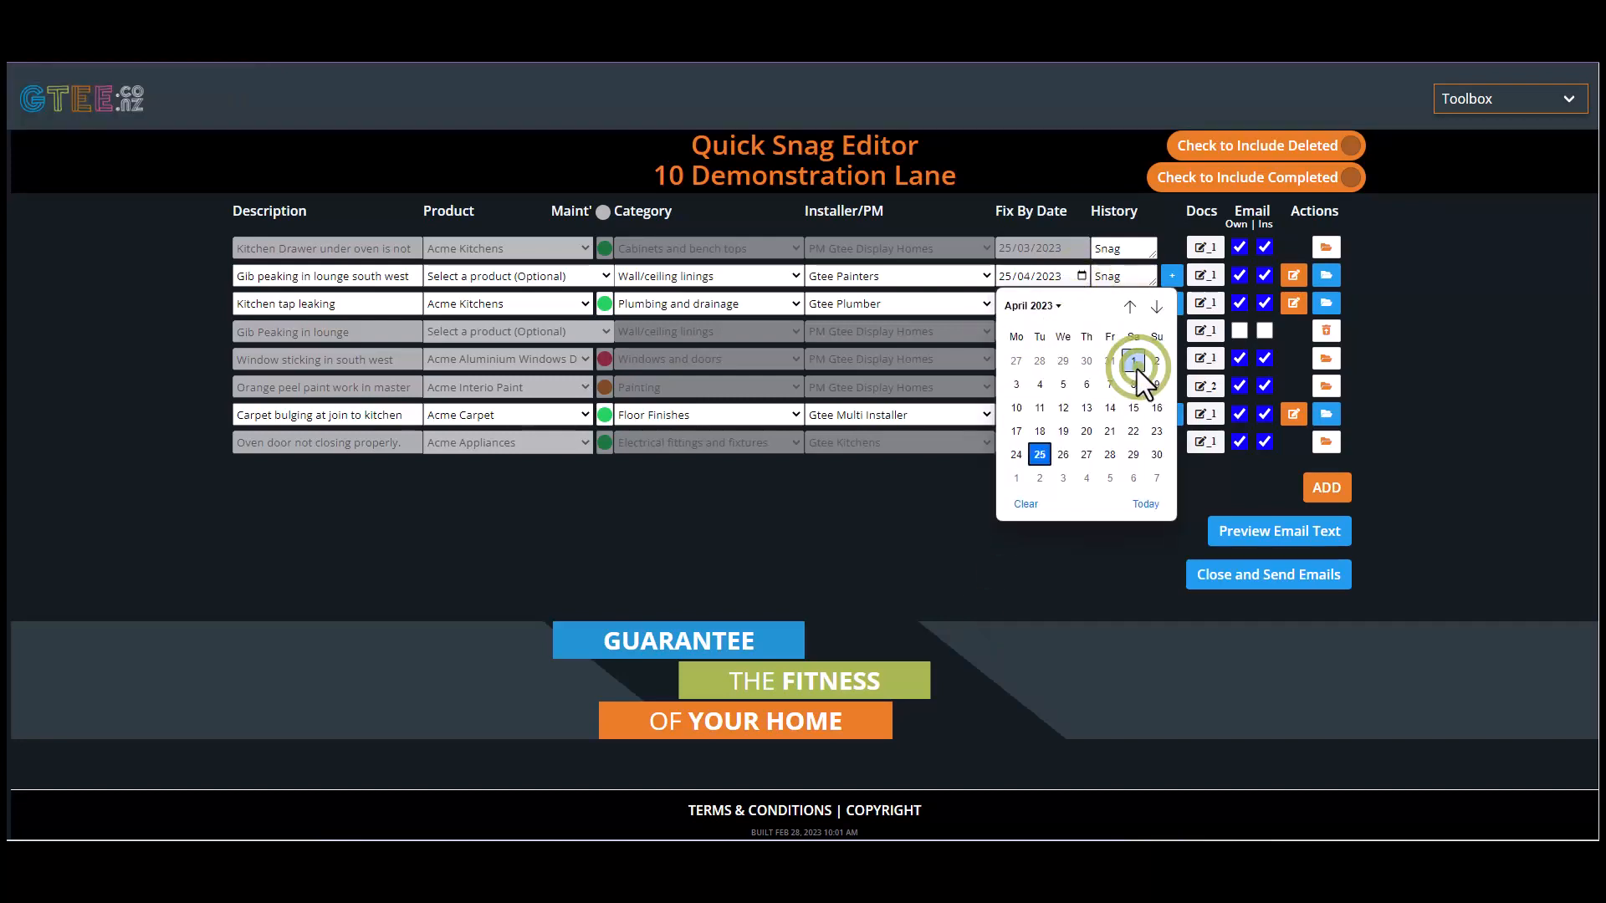
left_click(1085, 455)
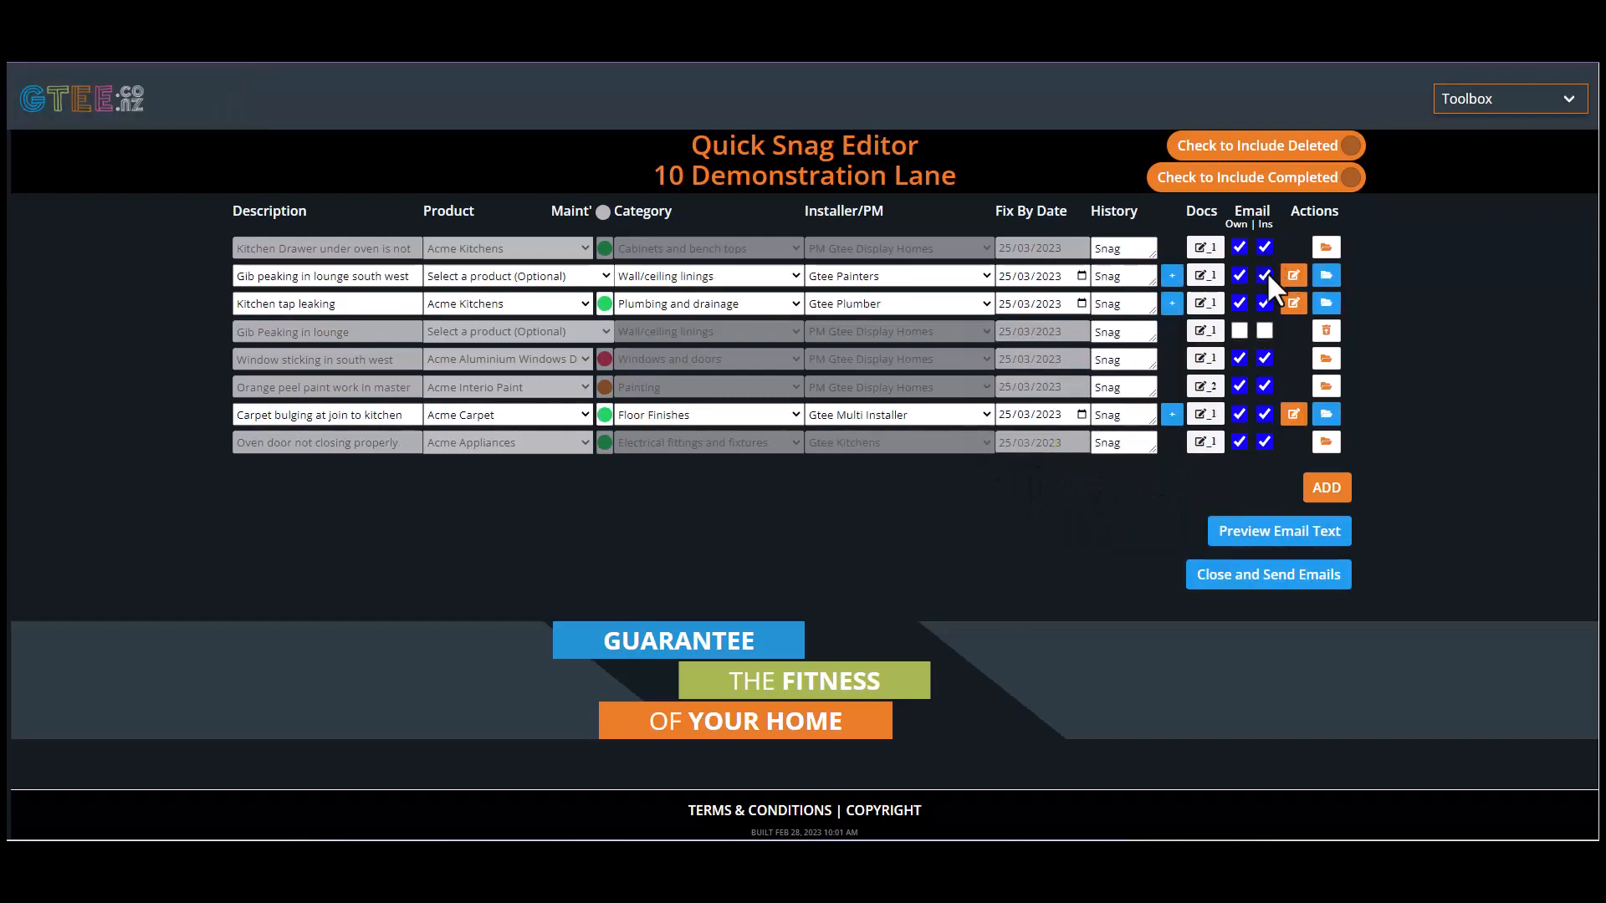
Turn off the installer email for the completed kitchen drawer, sticking window and orange peel paint snags.
left_click(1265, 246)
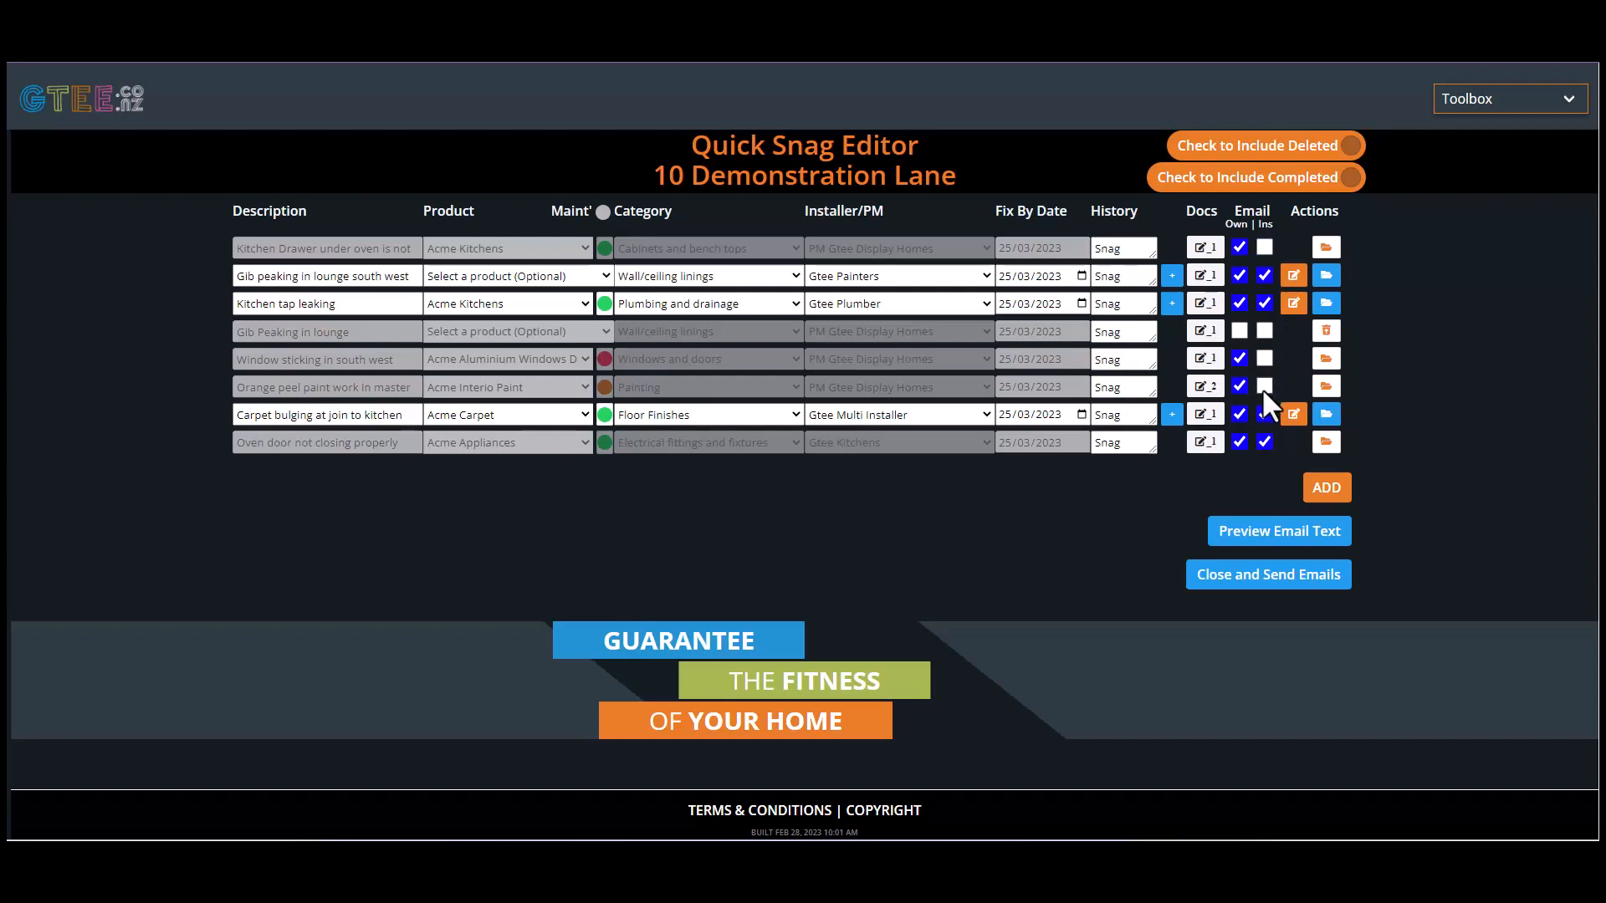
Un-delete the duplicate "Gib Peaking in lounge" snag, giving "My mistake" as the reason.
left_click(1326, 332)
left_click(869, 335)
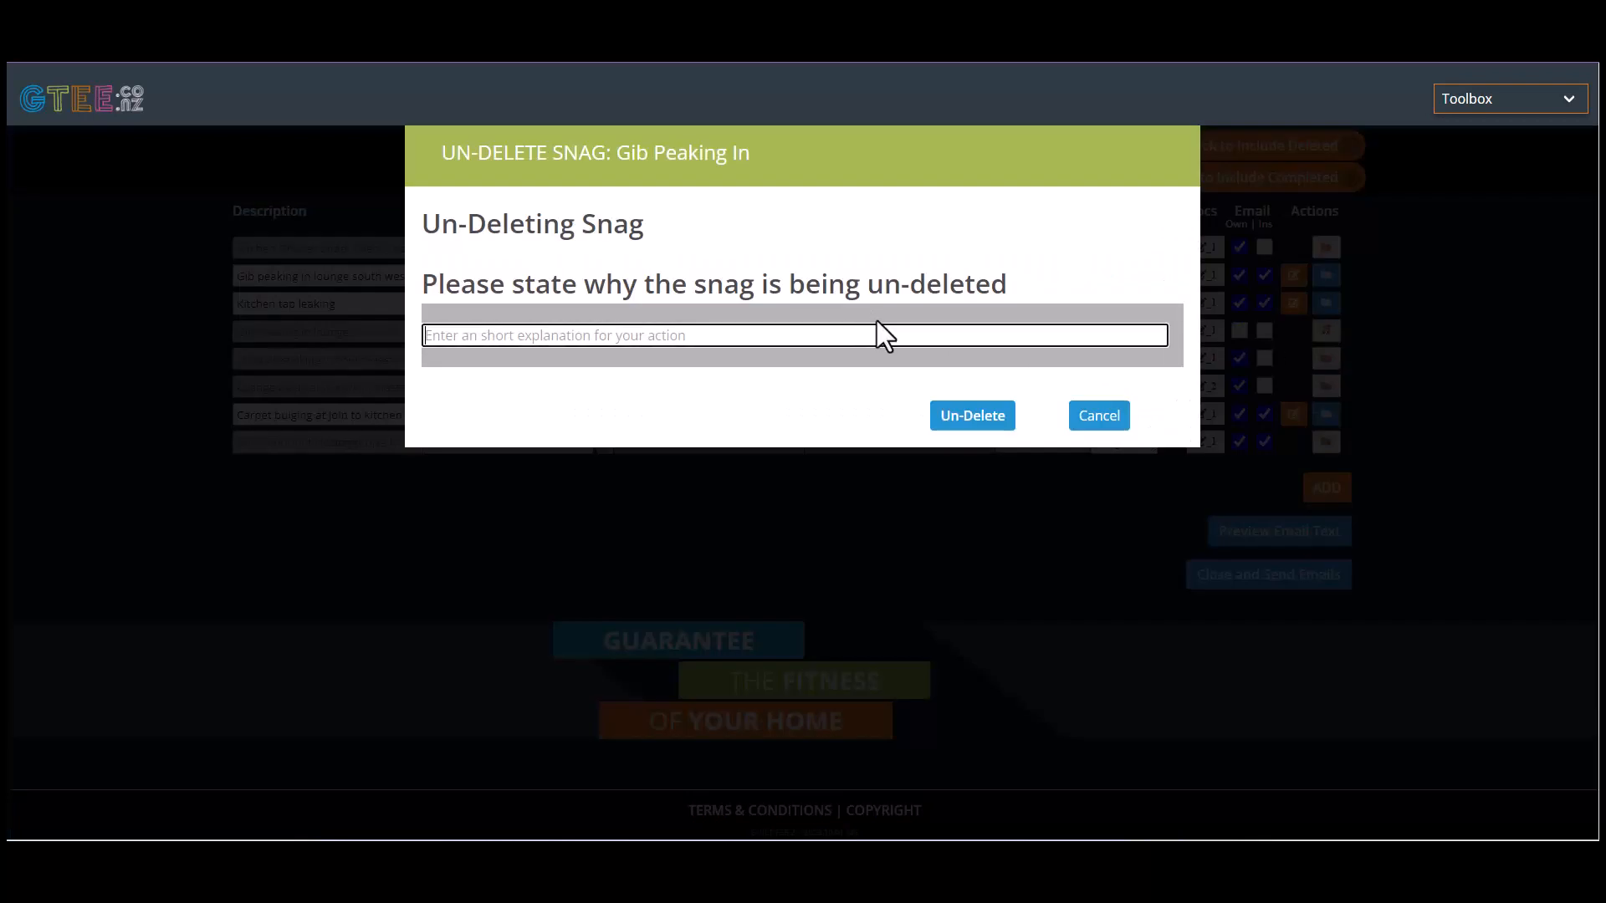
type("My mi")
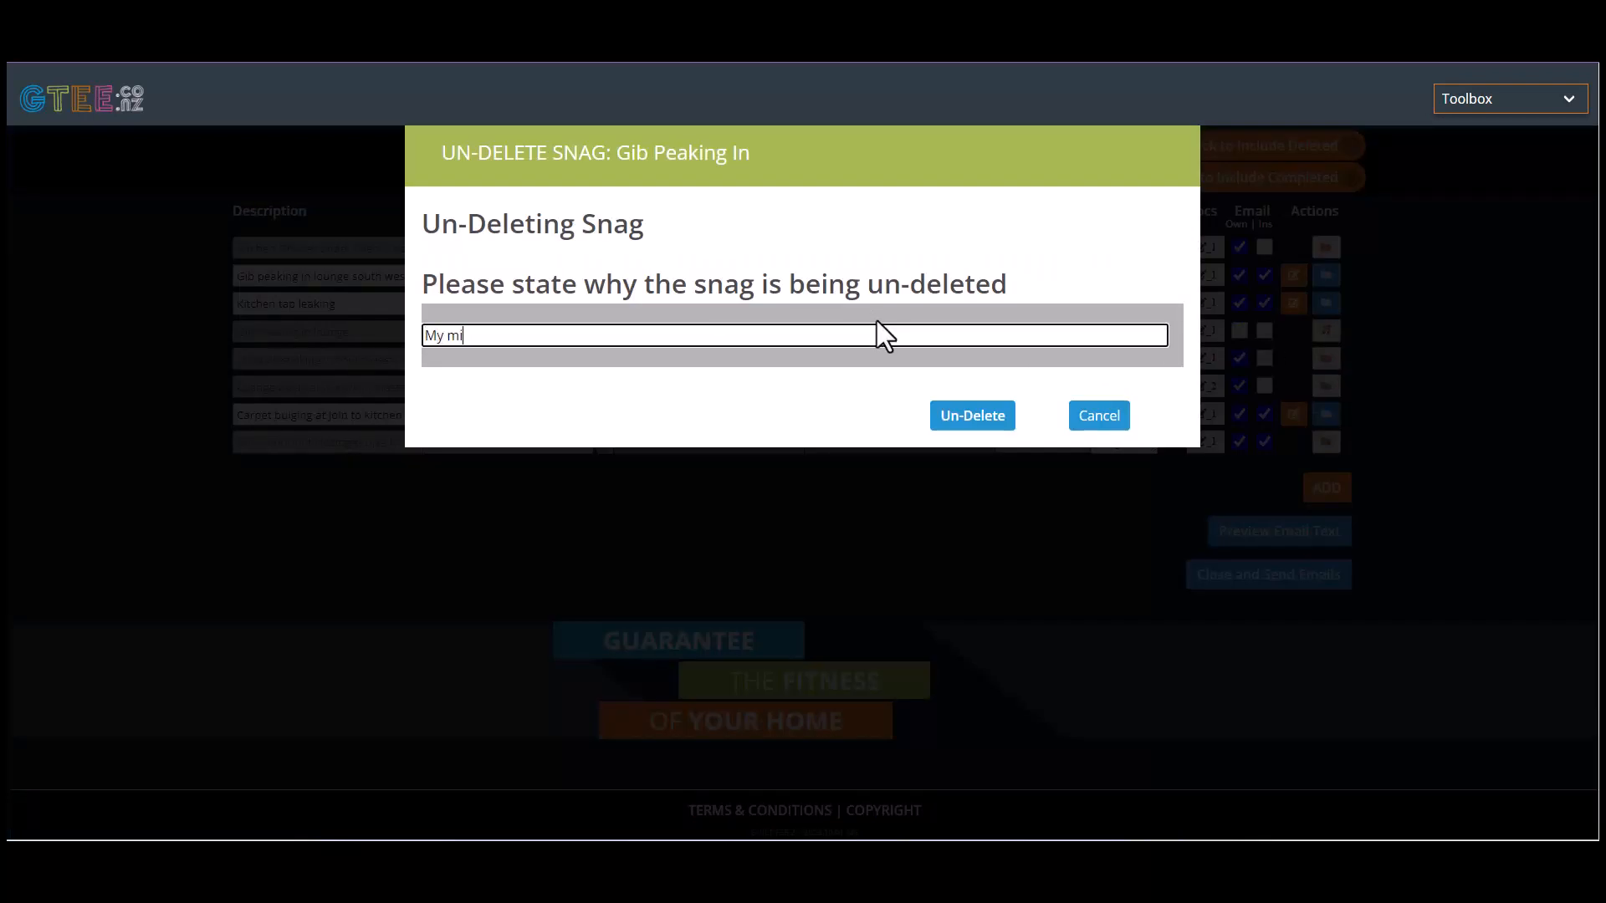
type("stake")
left_click(970, 423)
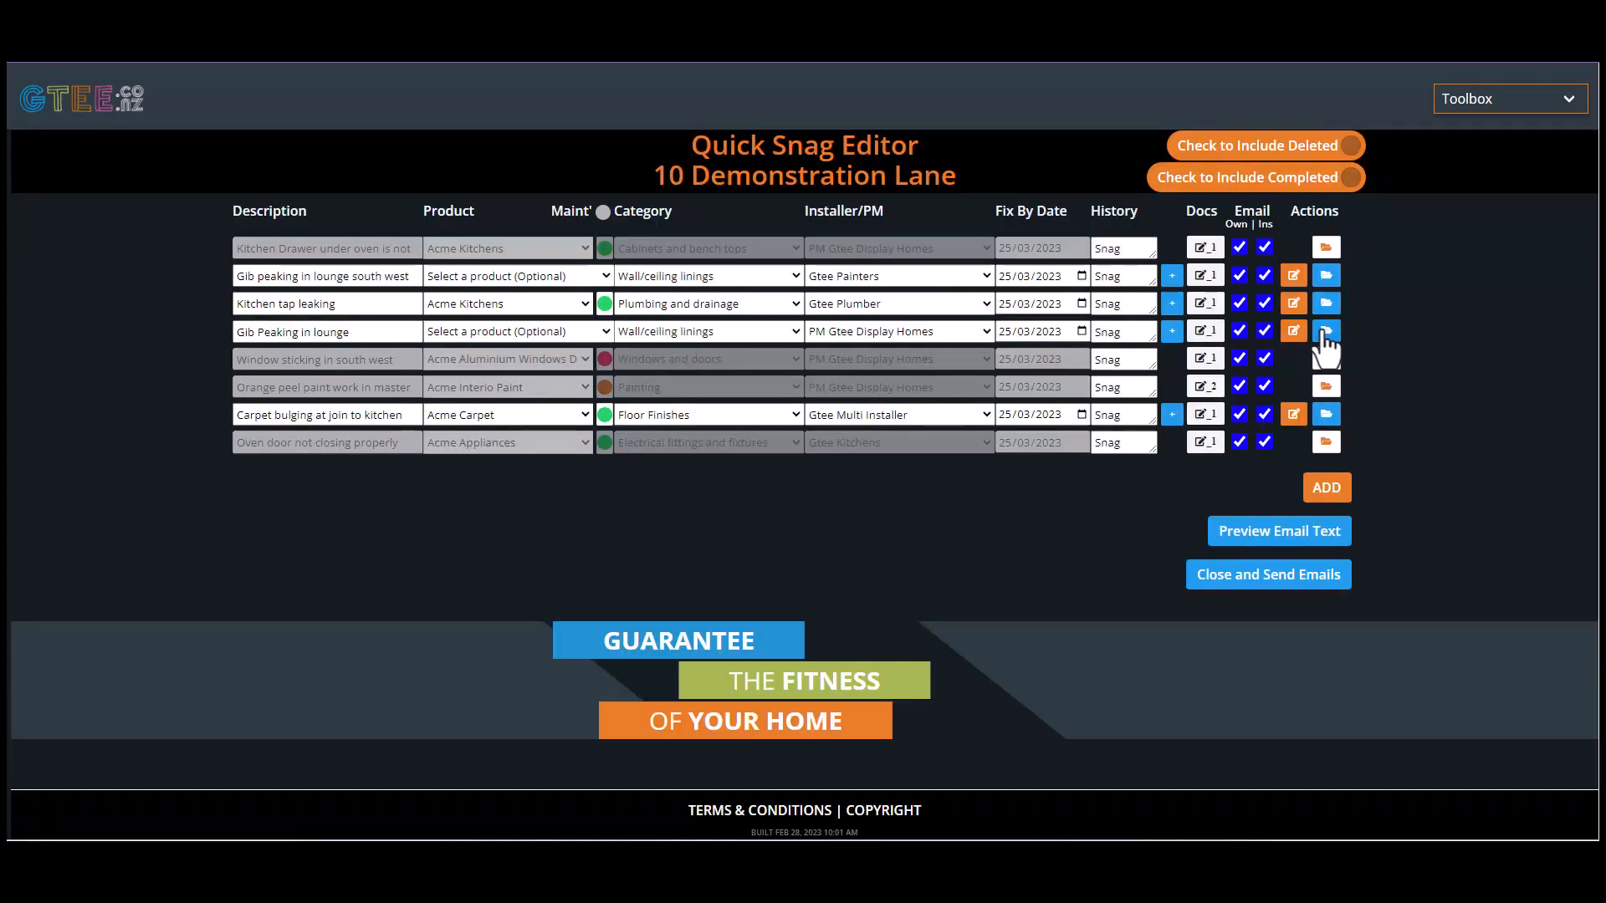
Delete the restored "Gib Peaking in lounge" snag again with the resolution "Re delete".
left_click(1325, 330)
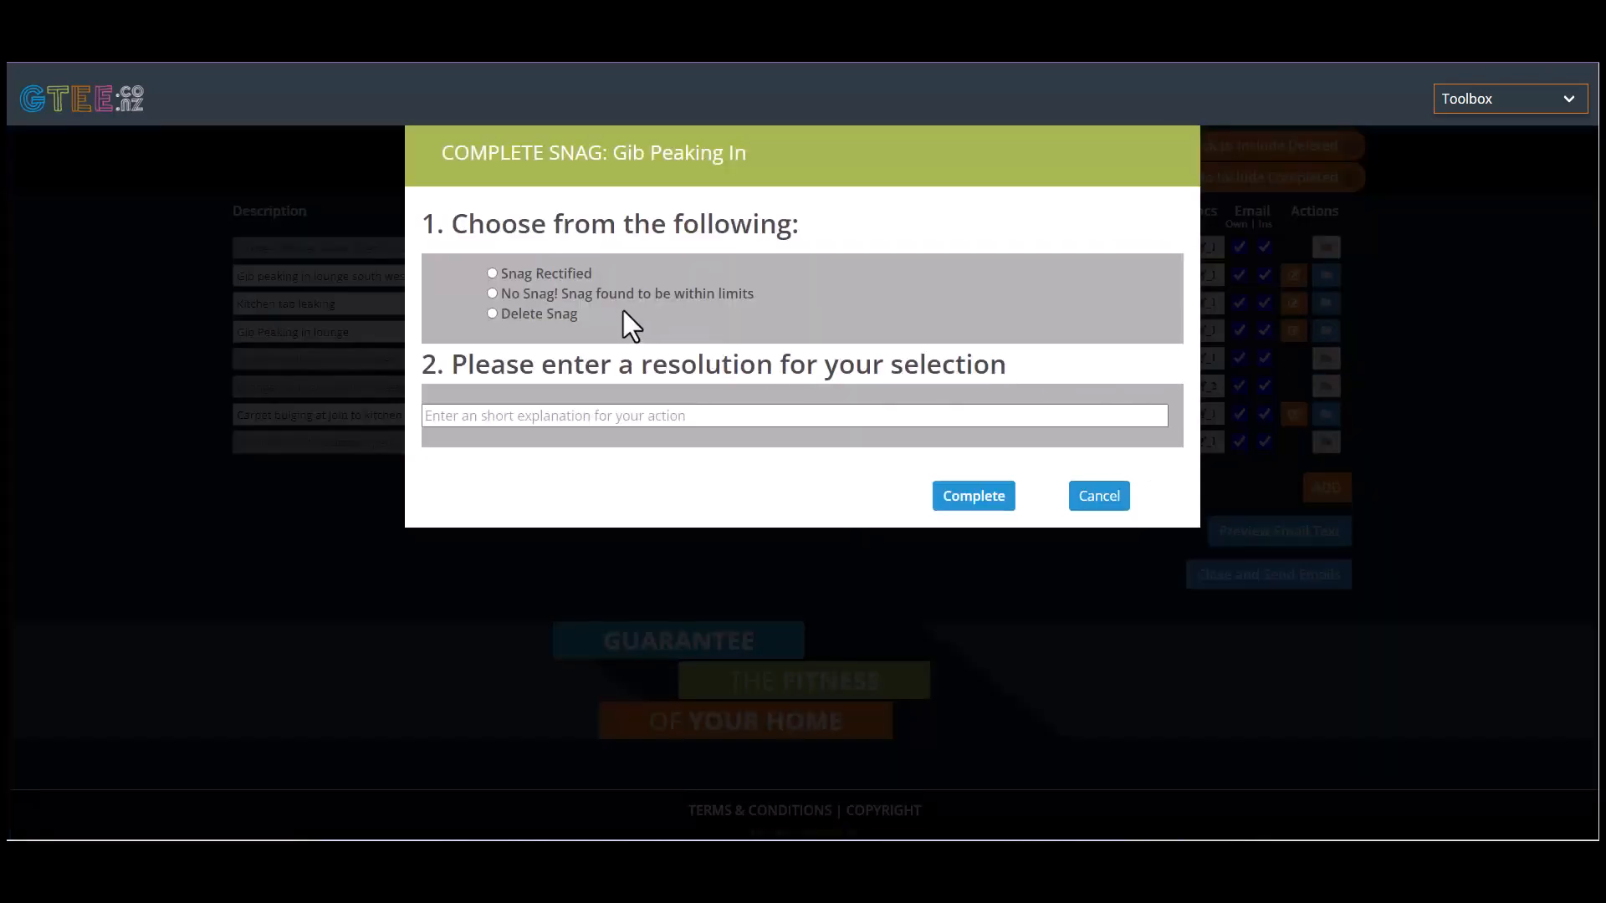
left_click(564, 315)
left_click(628, 412)
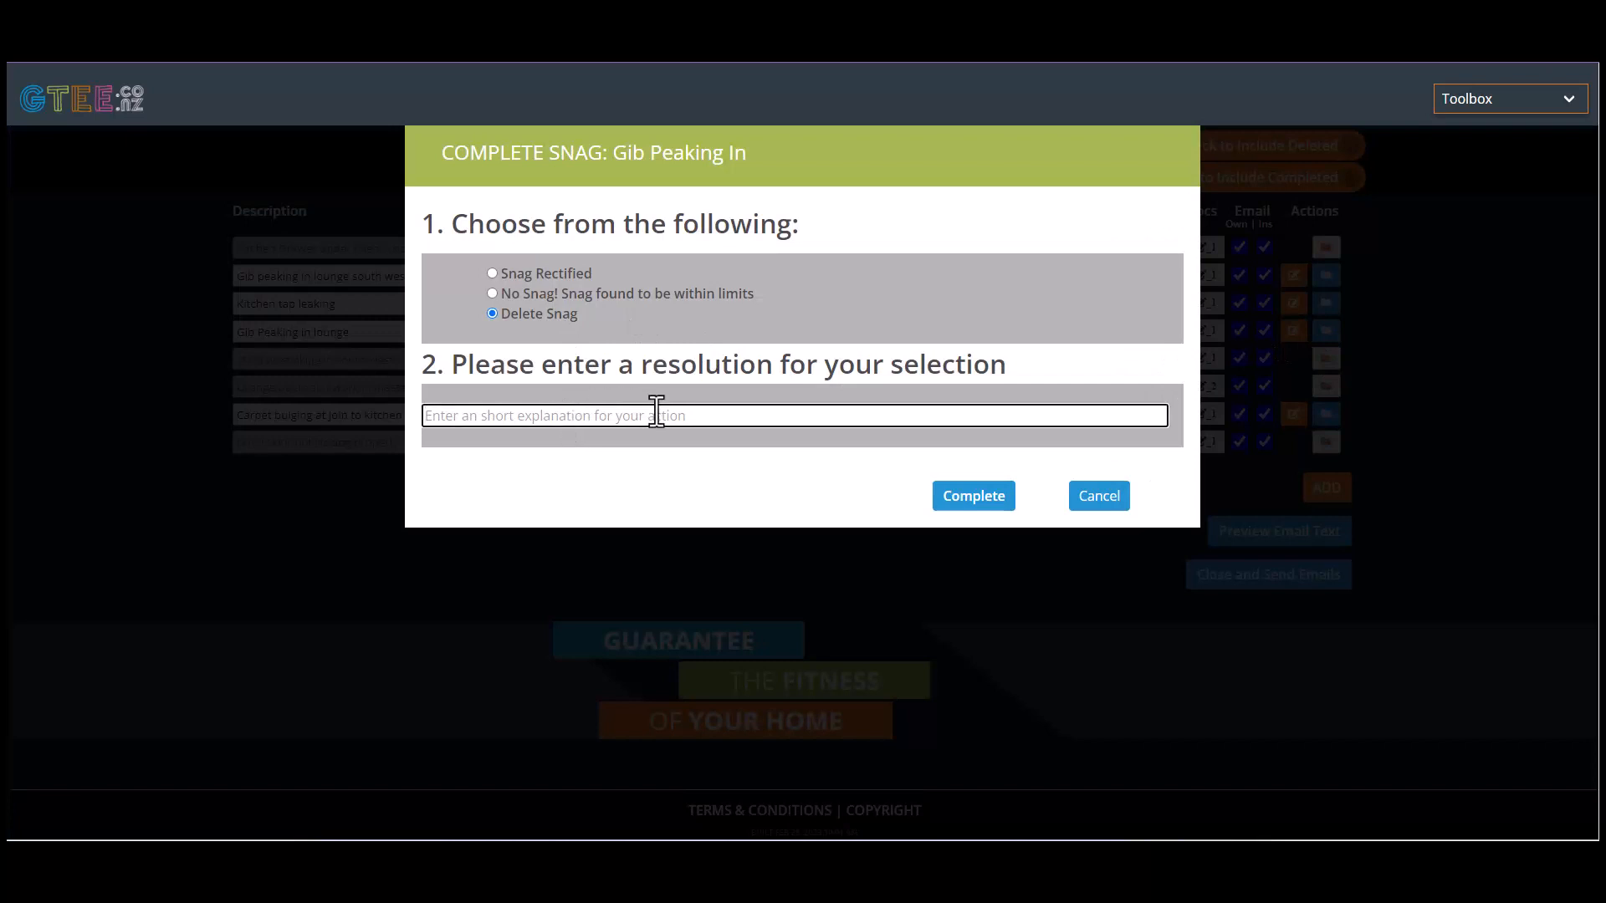
type("Re delet")
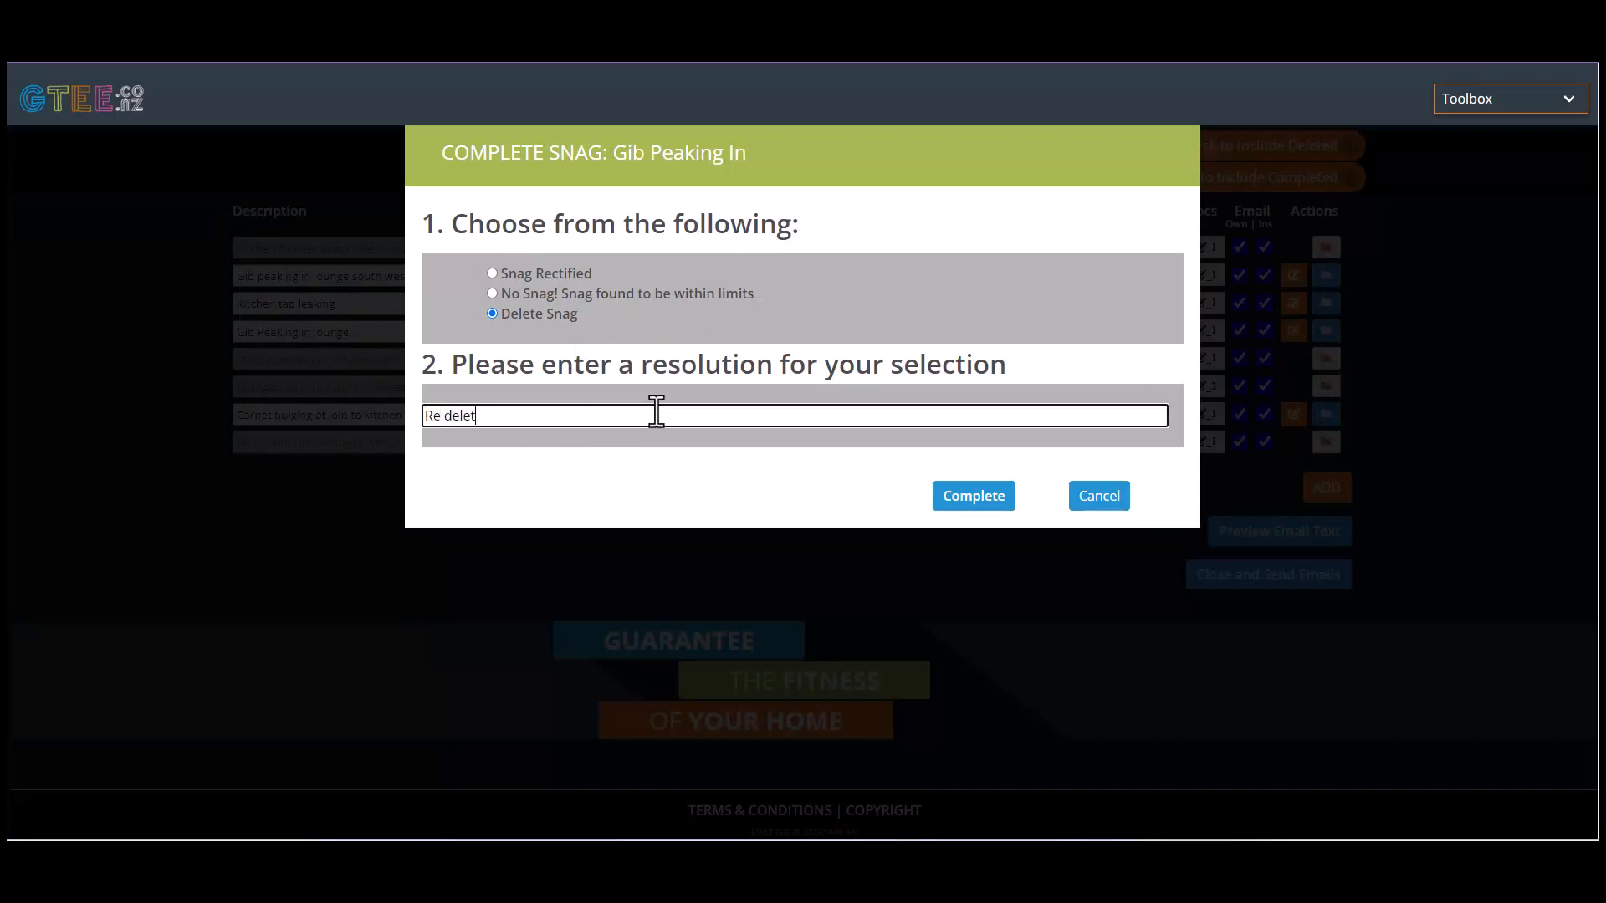
type("e")
left_click(971, 497)
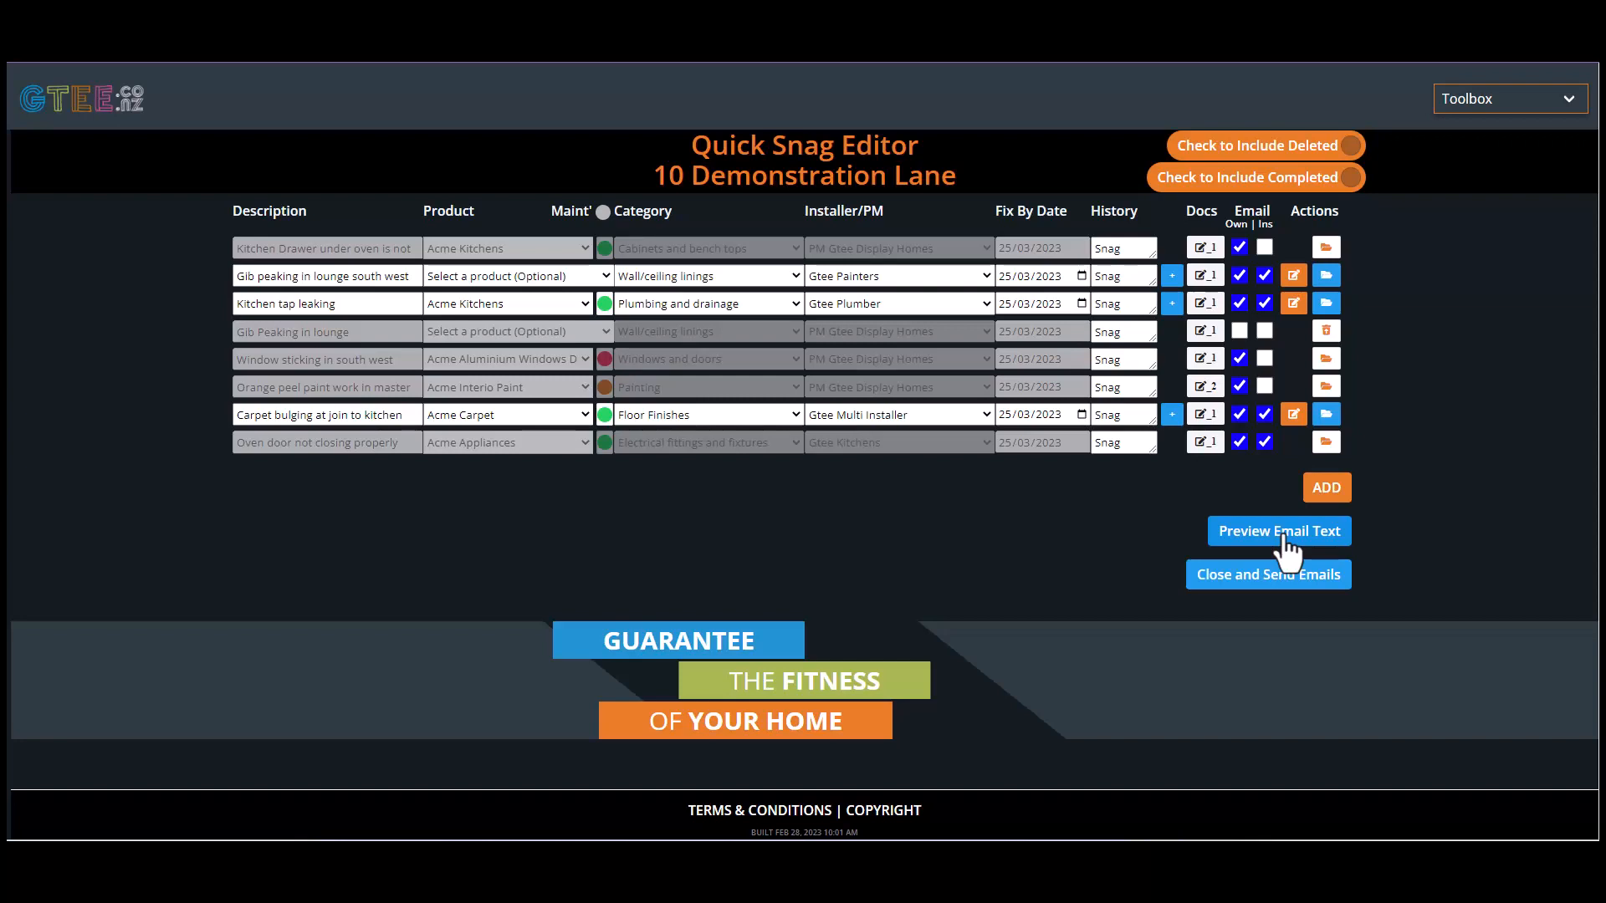
Preview the email text, checking the messages for the installers and the owner, and close the preview.
left_click(1280, 532)
left_click_drag(404, 122, 653, 121)
scroll(1211, 244, "down", 4)
scroll(1211, 244, "down", 3)
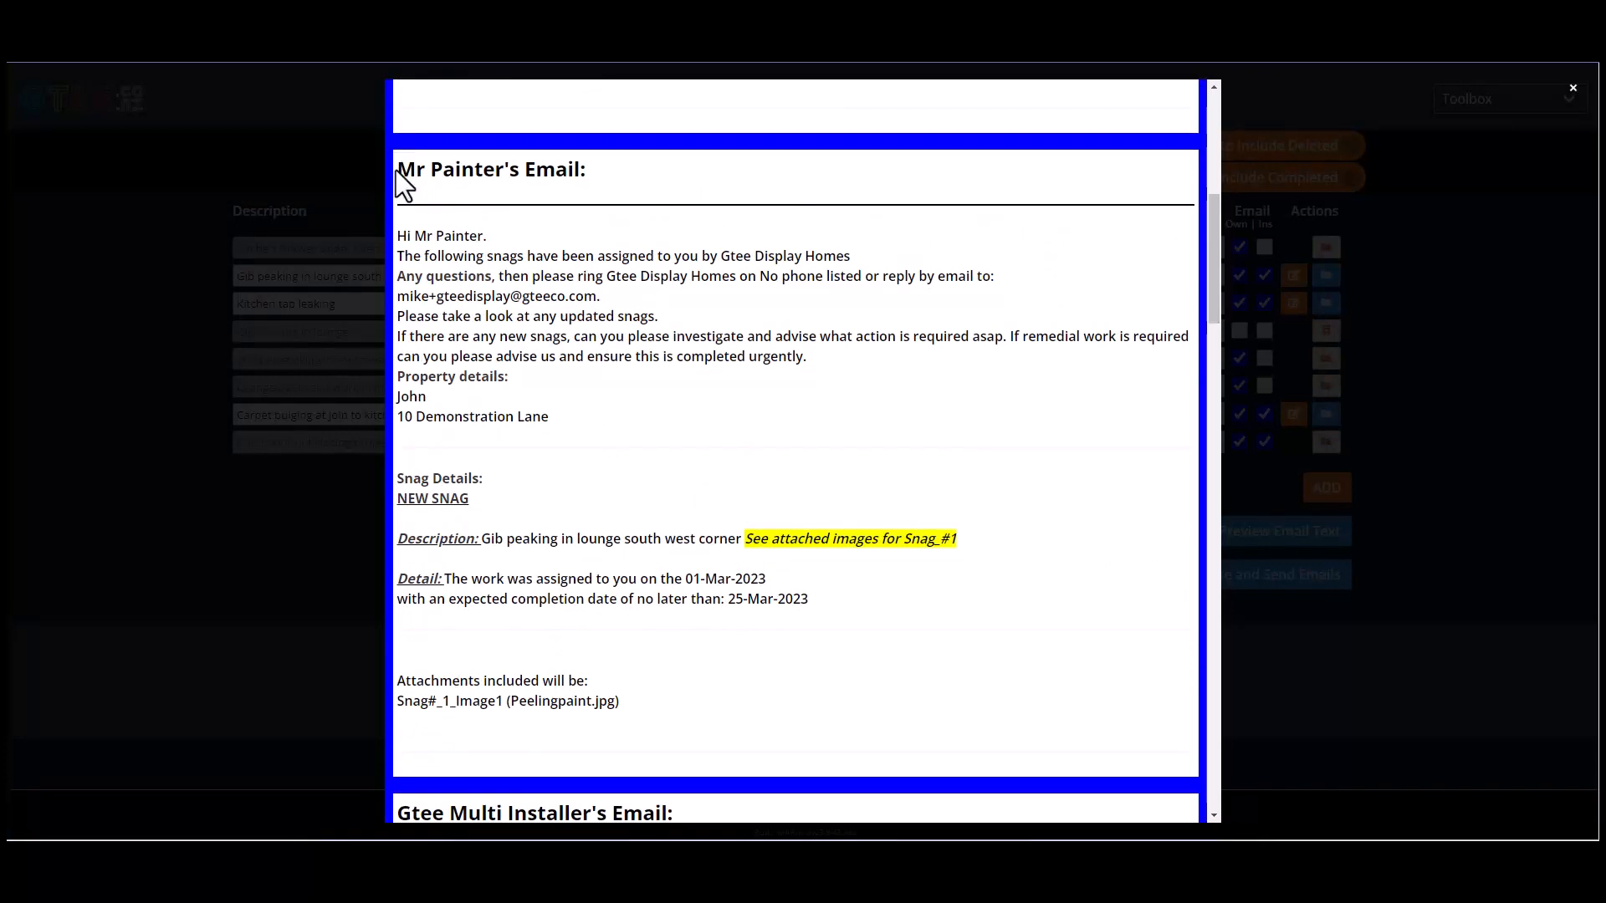
left_click_drag(395, 169, 592, 165)
scroll(1202, 220, "down", 10)
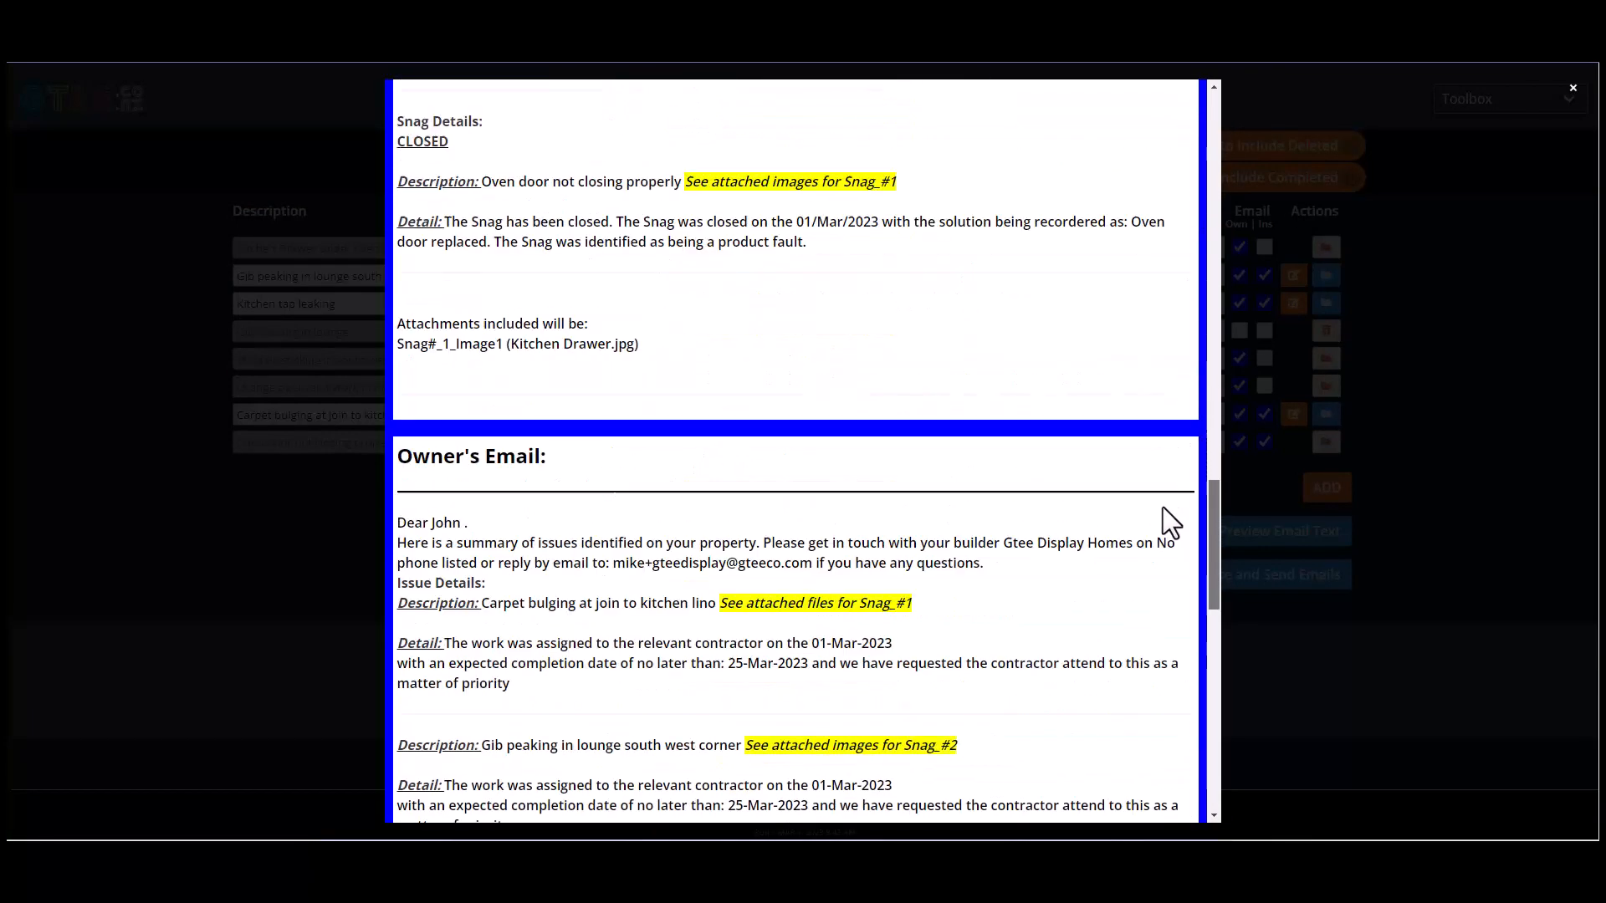
left_click_drag(395, 448, 569, 452)
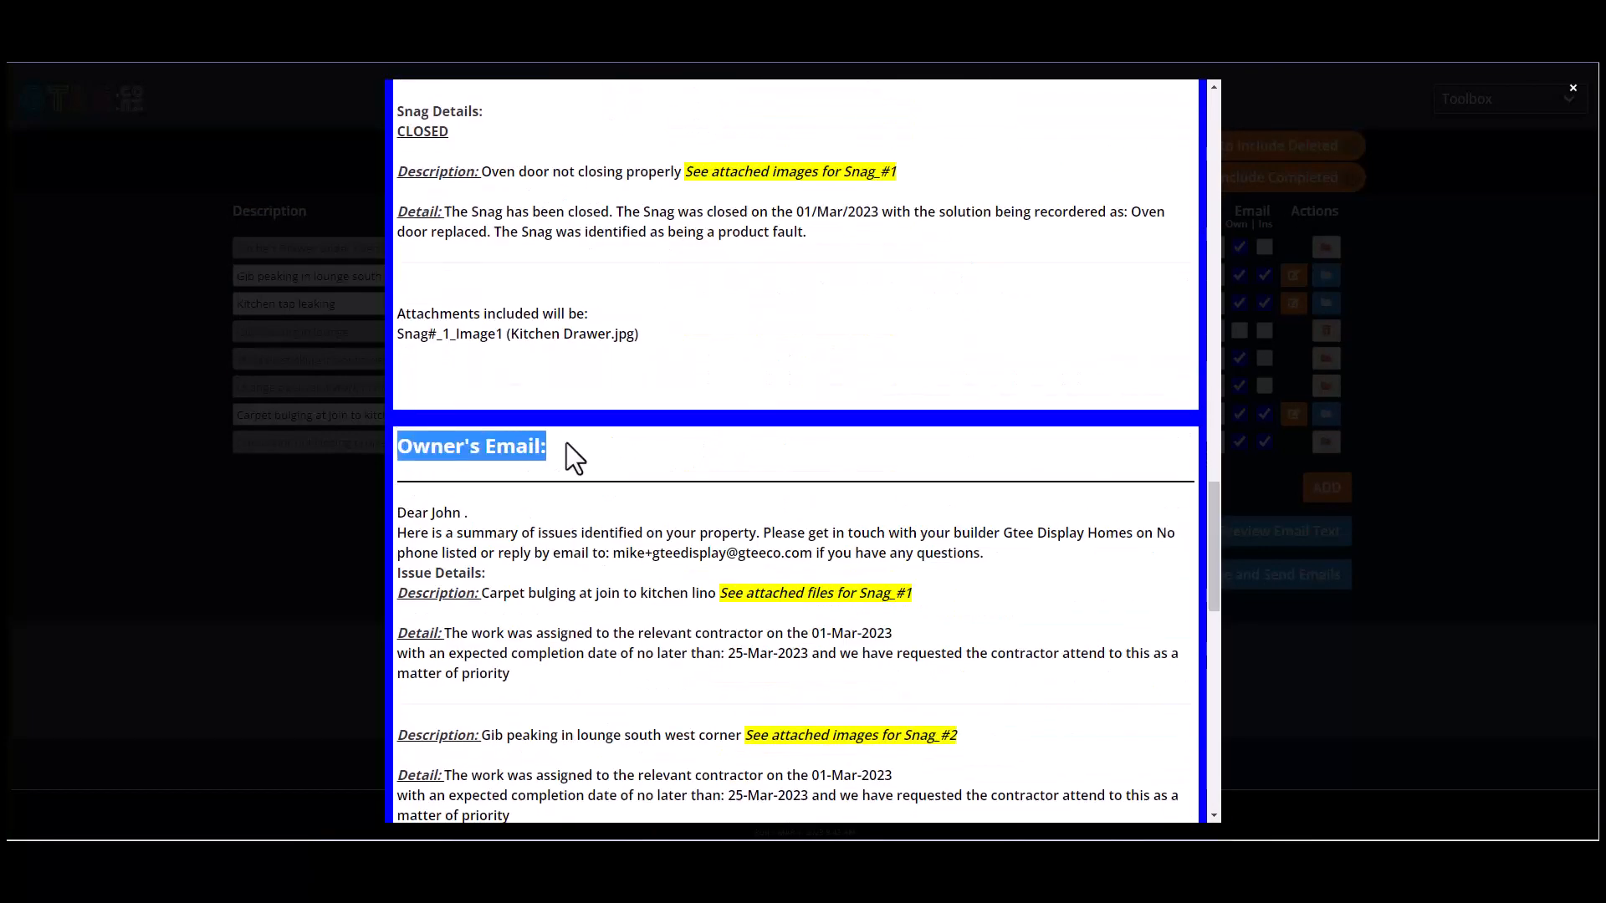
left_click(1572, 89)
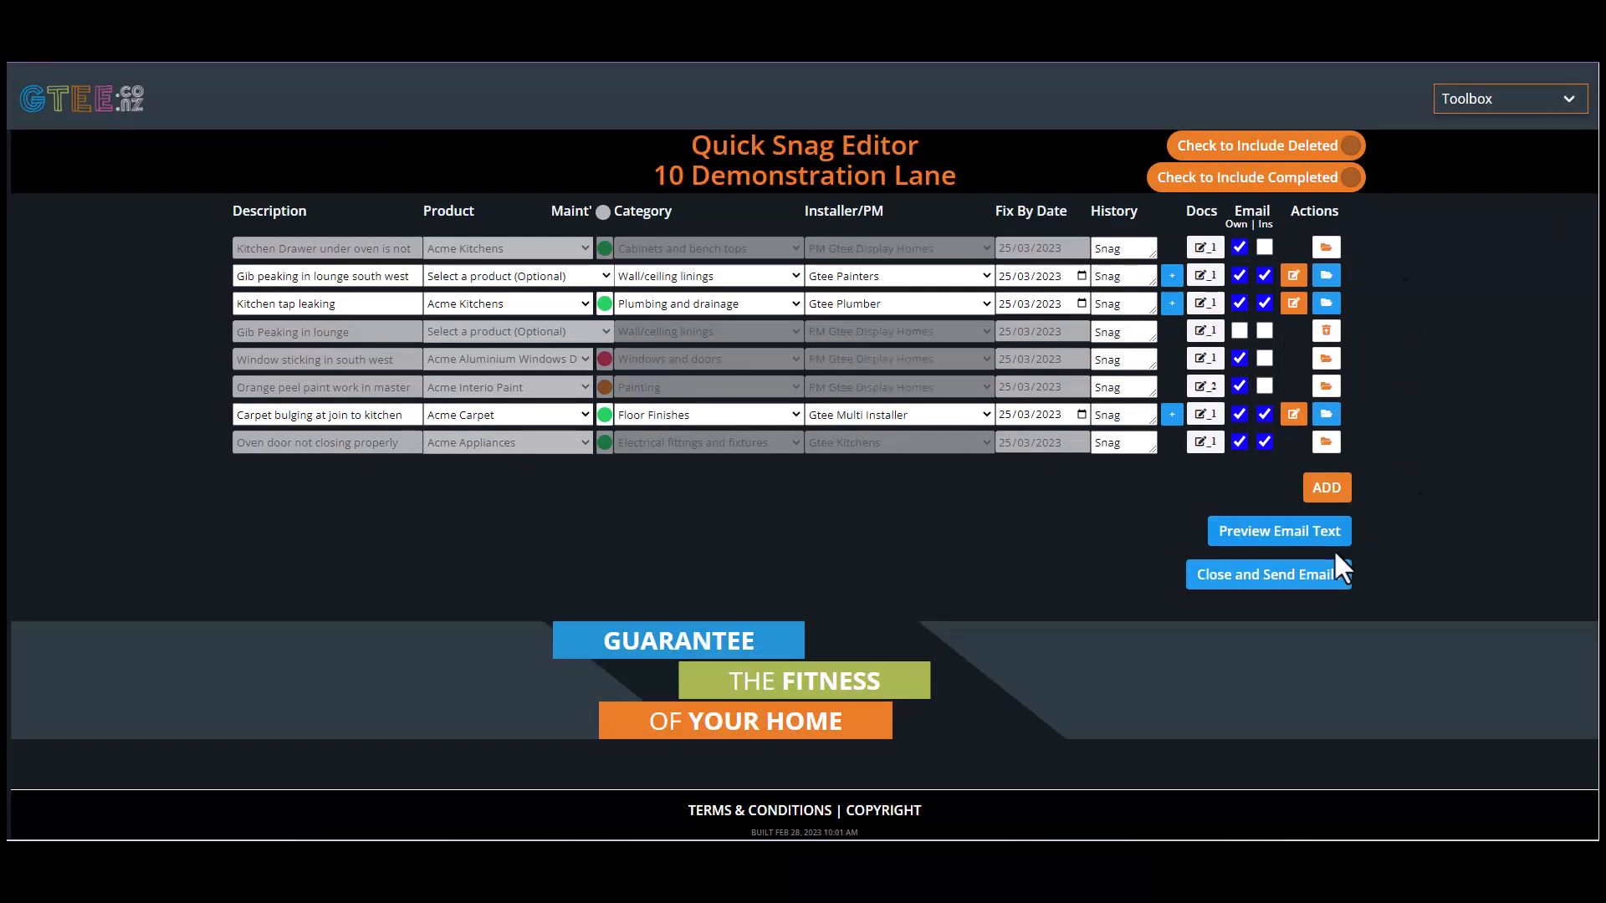
Close the Quick Snag Editor and send the prepared emails to the owner and installers.
left_click(1280, 576)
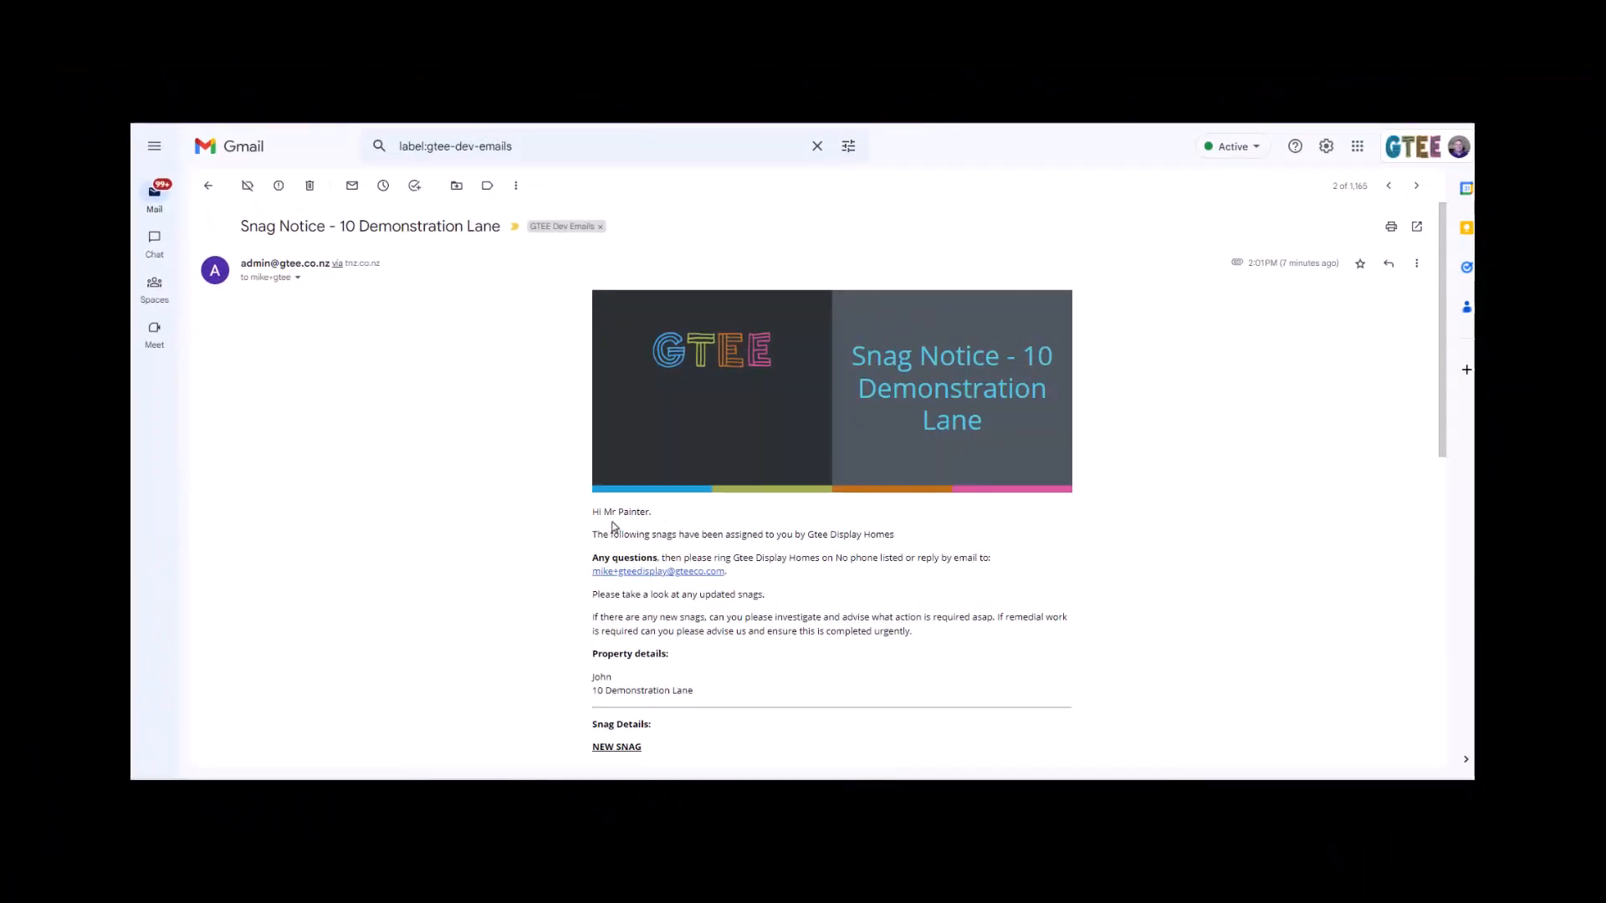
Switch to Gmail and review the painter's Snag Notice email with its attachment and the snag details in the owner's Issues email.
left_click_drag(592, 513, 656, 516)
scroll(853, 518, "down", 3)
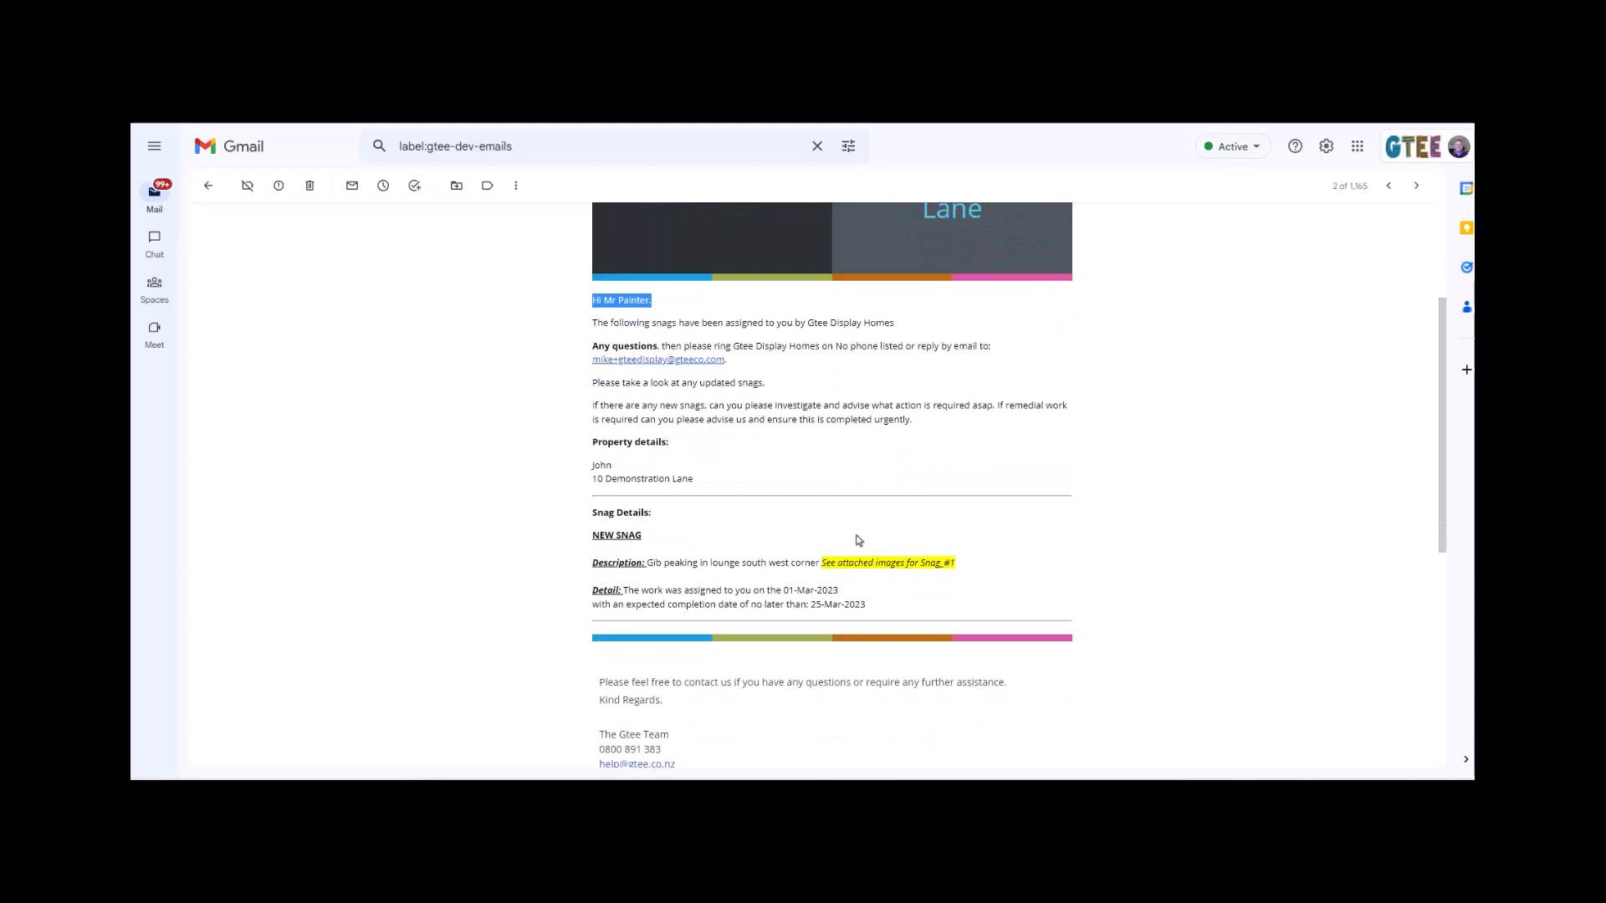
scroll(857, 535, "down", 2)
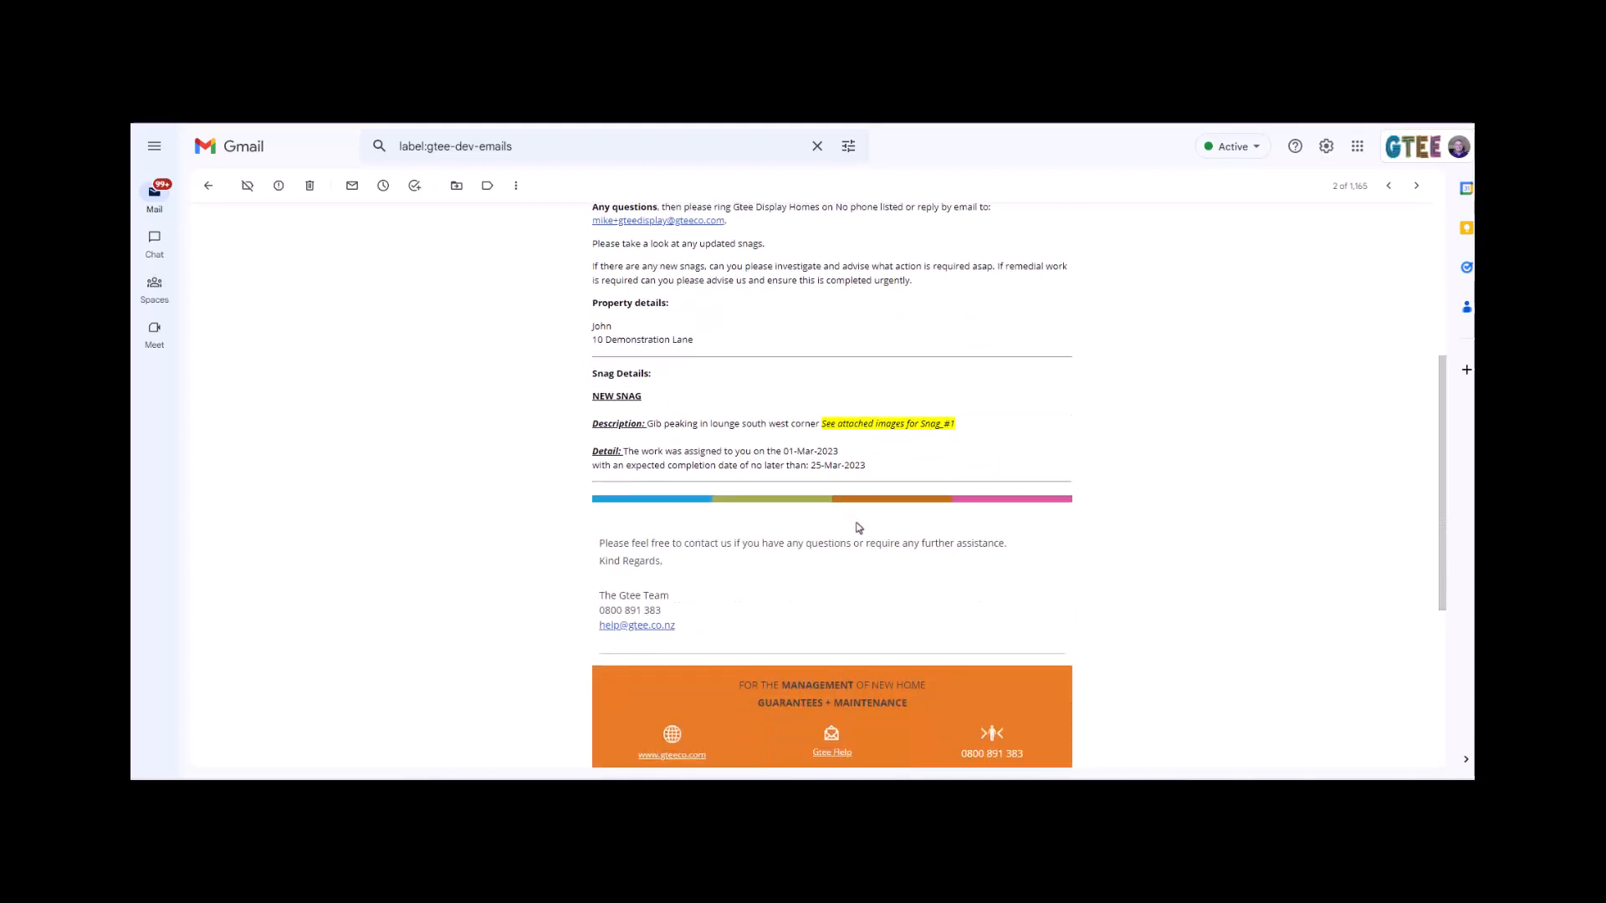
left_click_drag(850, 421, 916, 421)
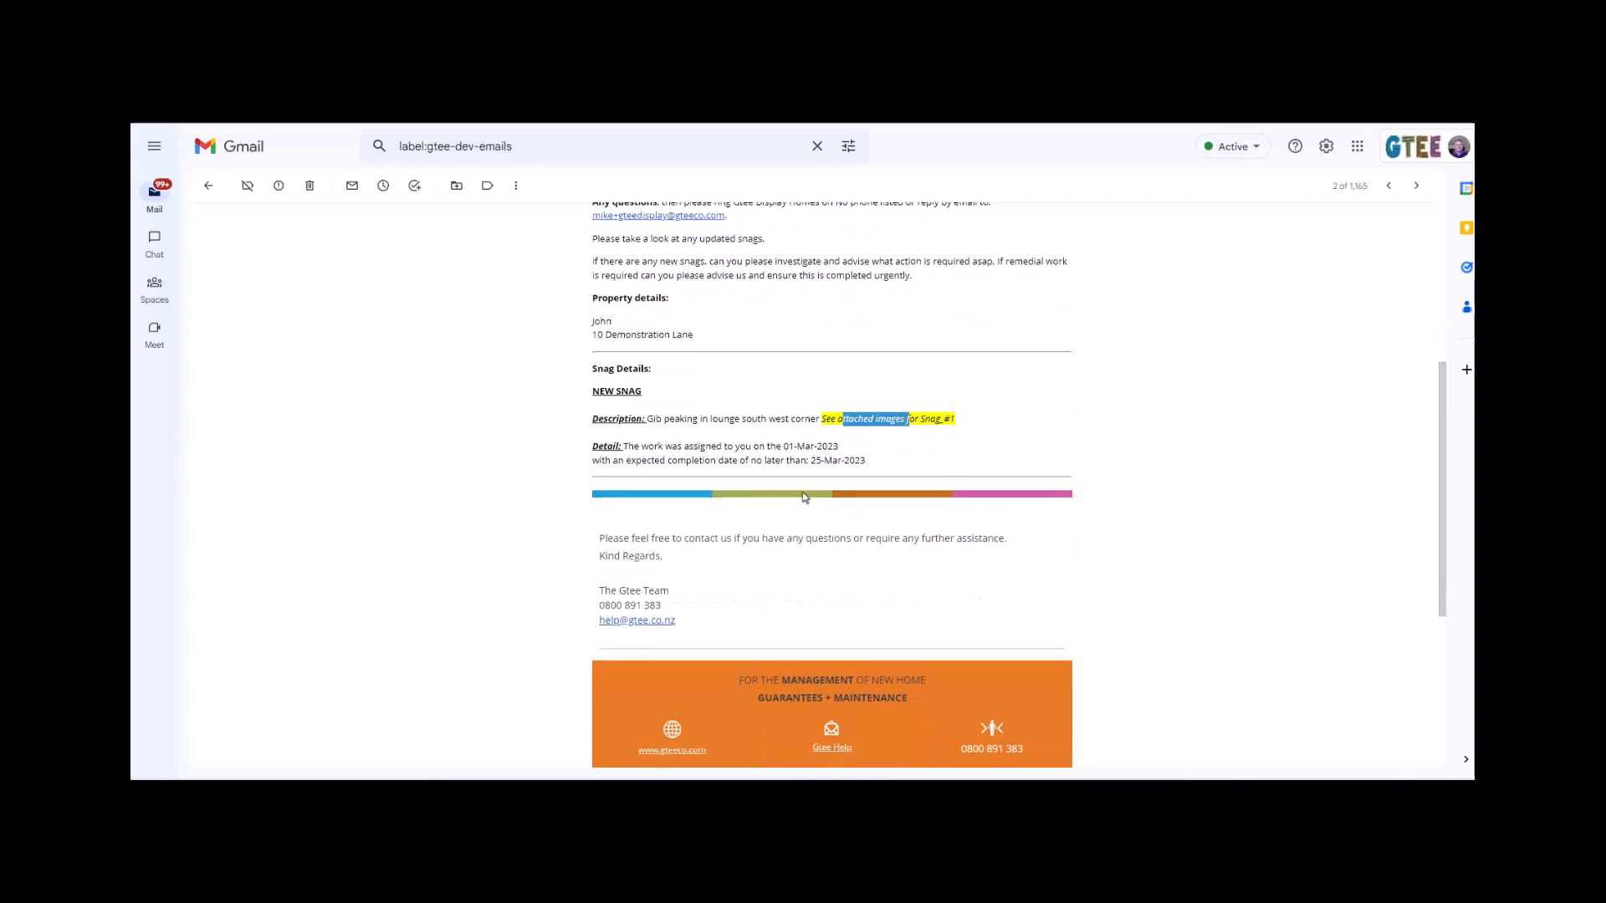
scroll(824, 473, "down", 4)
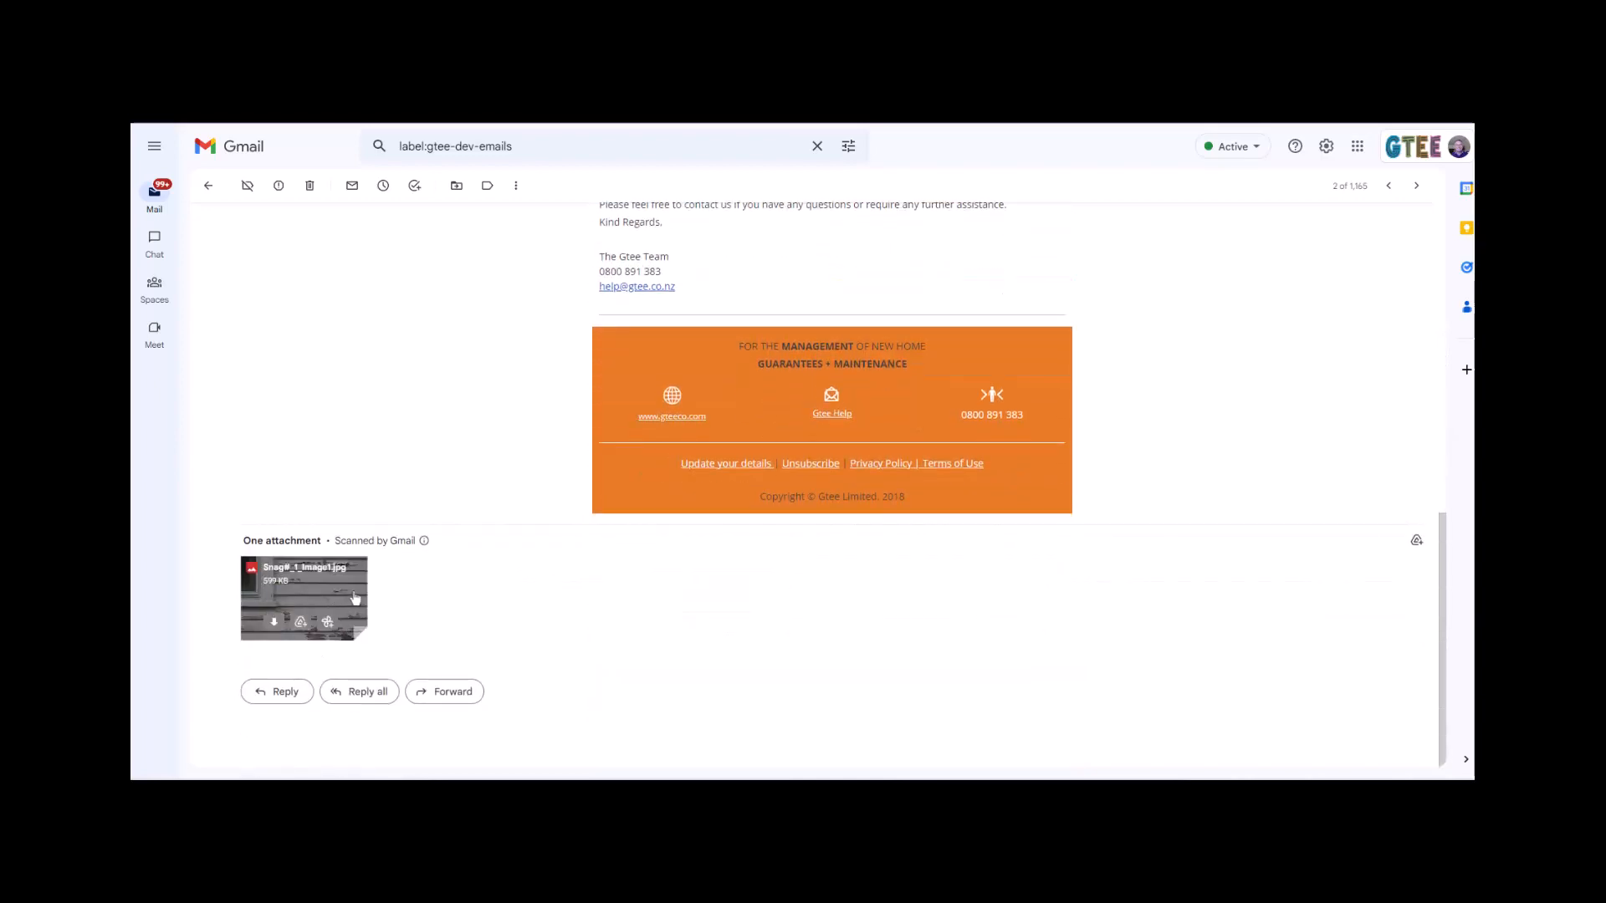
scroll(1035, 543, "up", 1)
scroll(1035, 544, "up", 8)
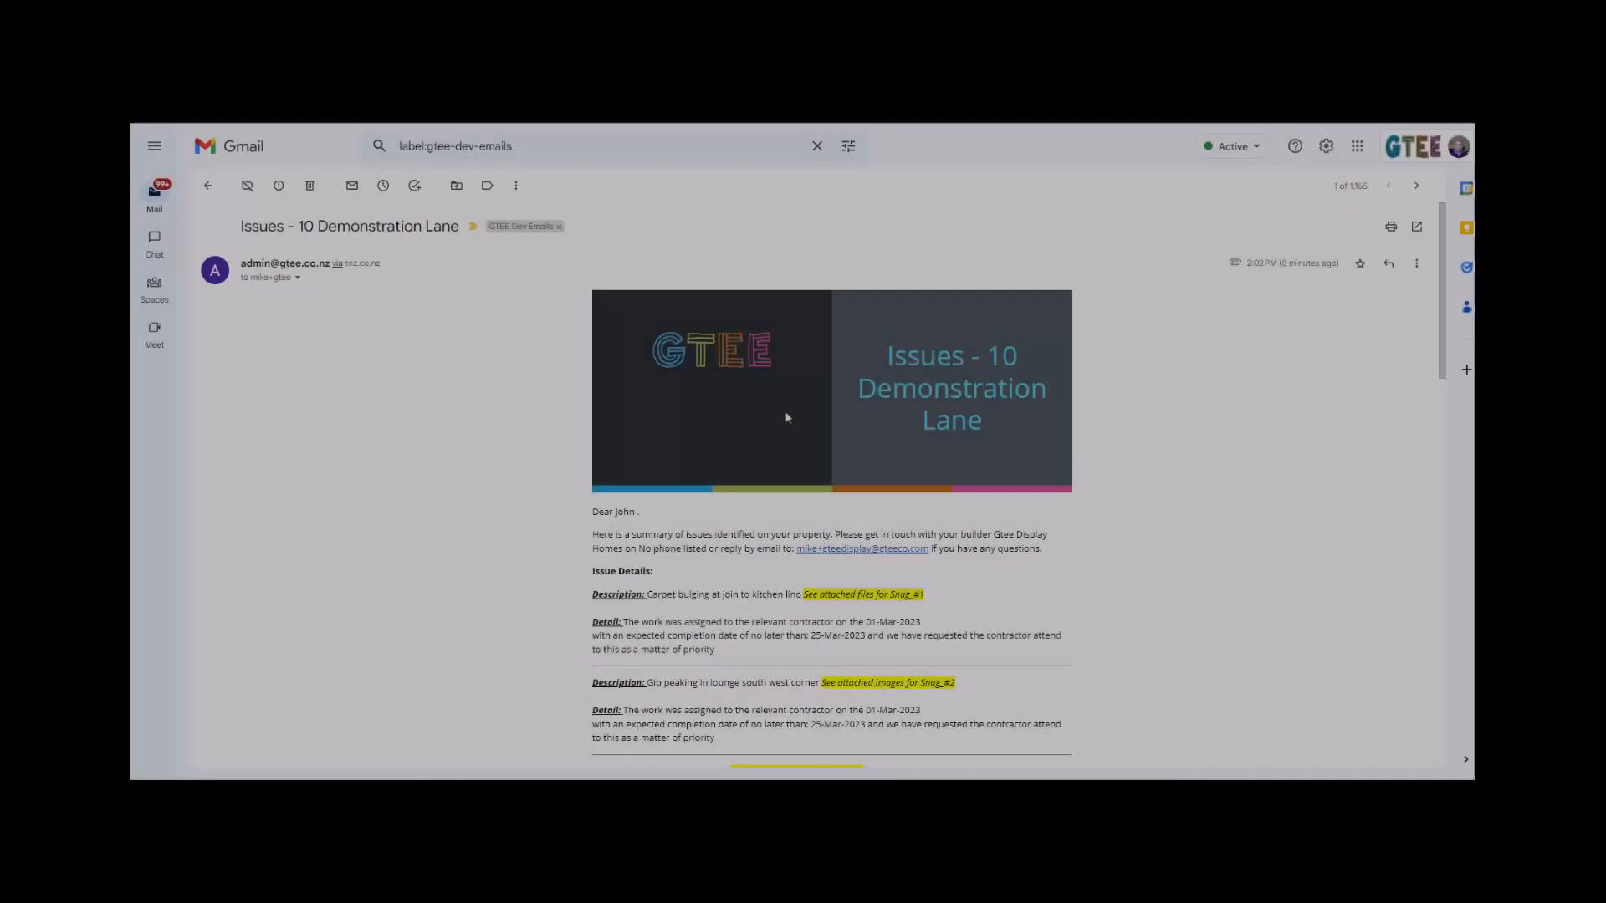
scroll(786, 417, "down", 3)
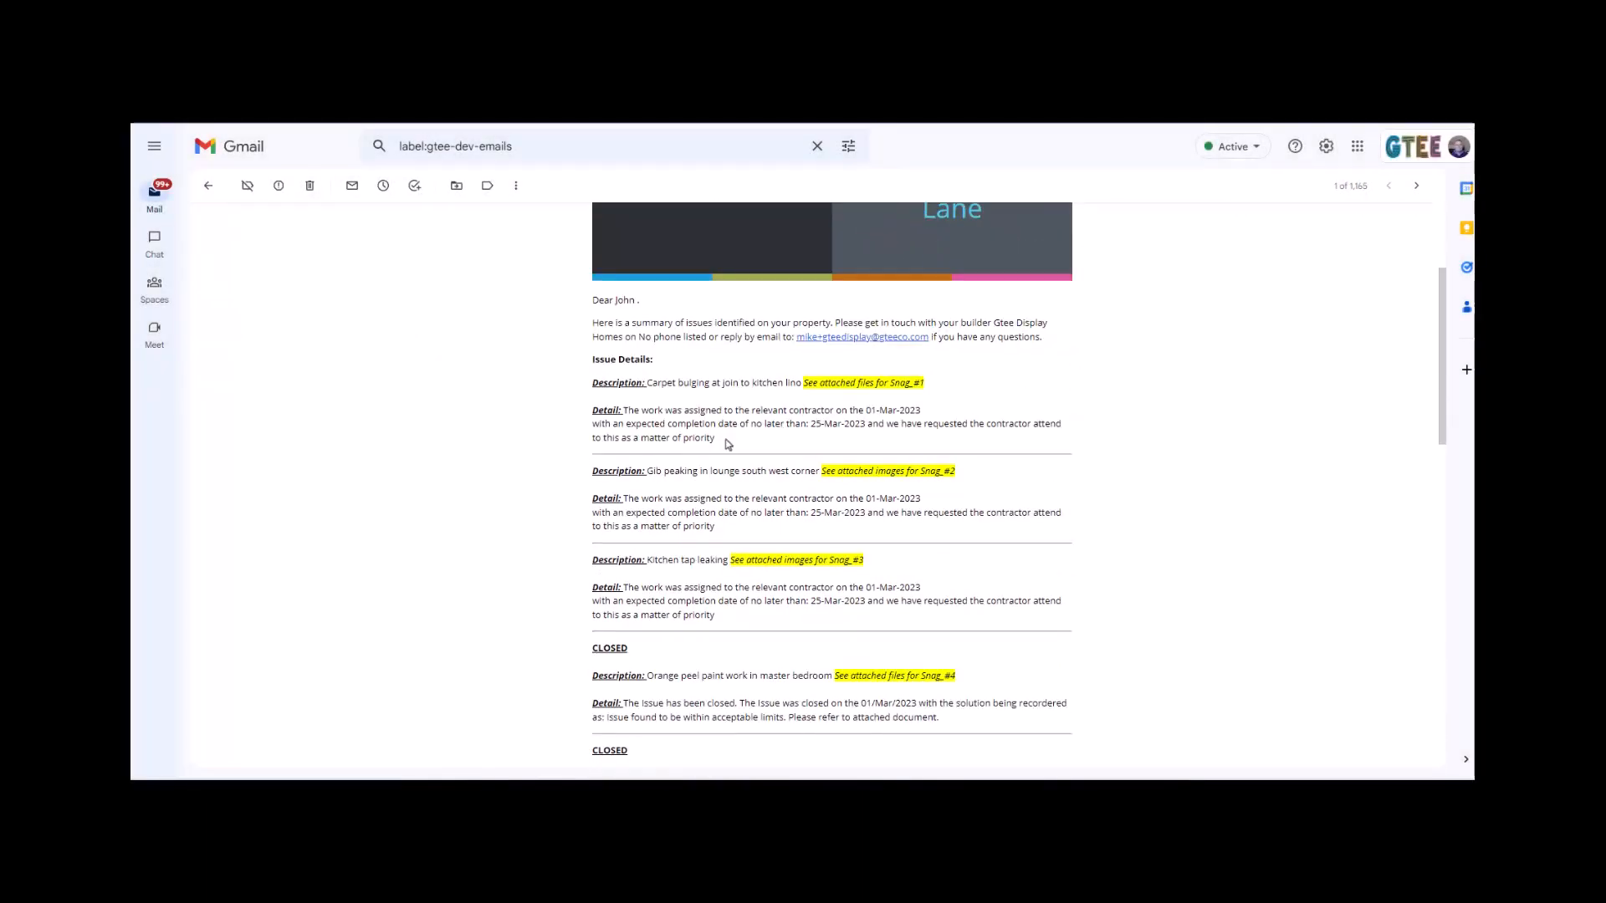
scroll(728, 502, "down", 2)
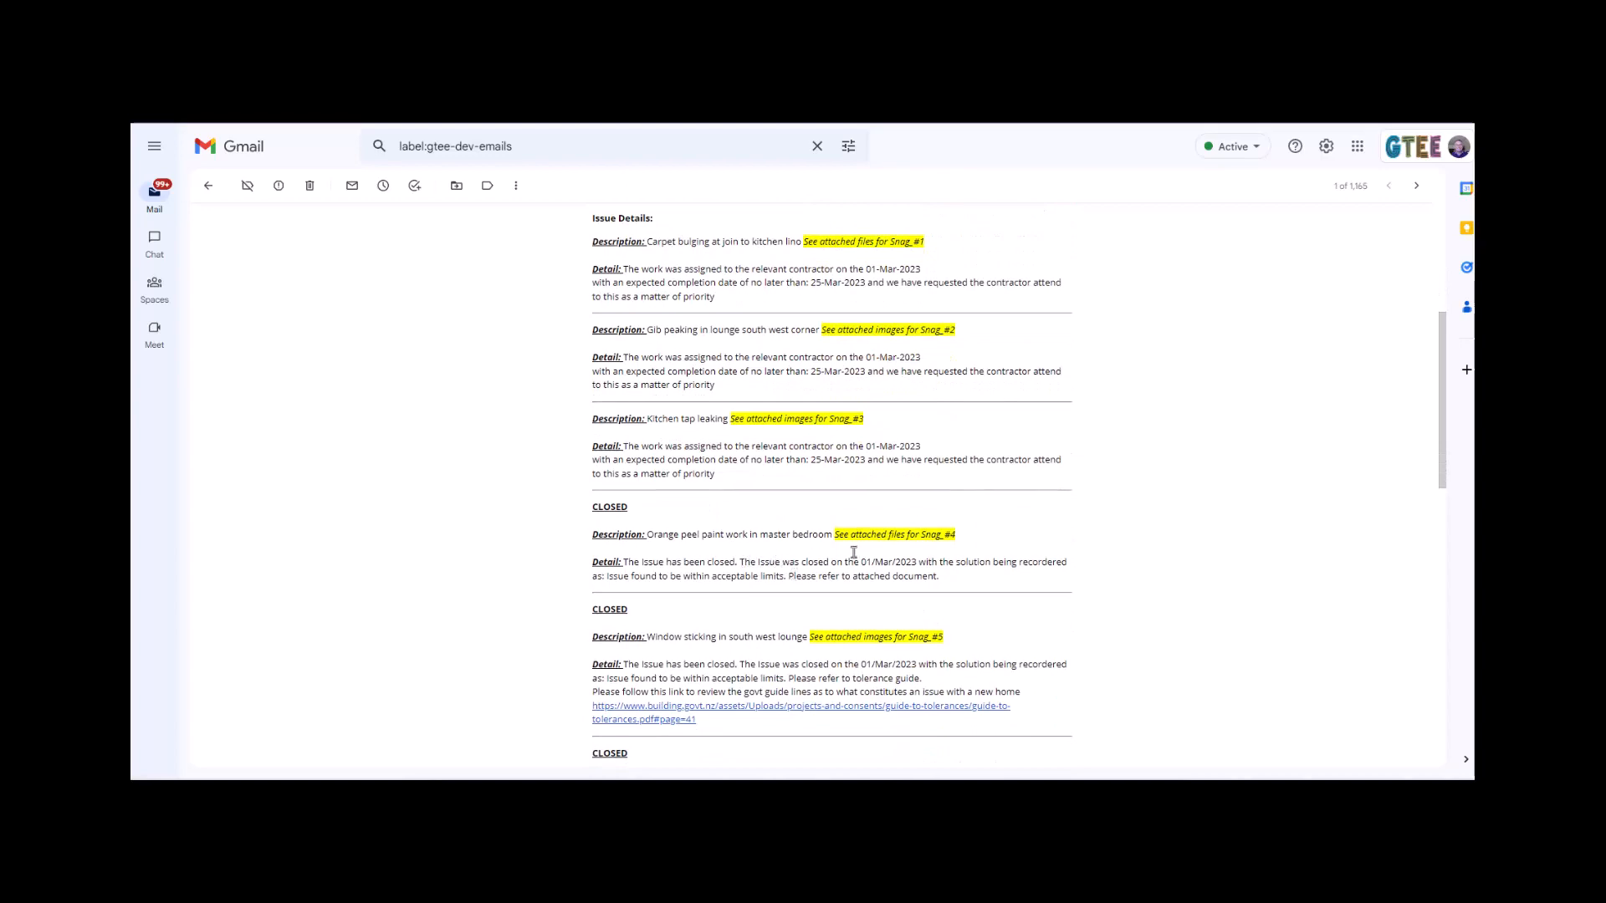
Review the closed snags in the owner's Issues email, including their resolution details and the tolerance guide reference.
left_click_drag(745, 562, 1071, 560)
scroll(926, 449, "down", 4)
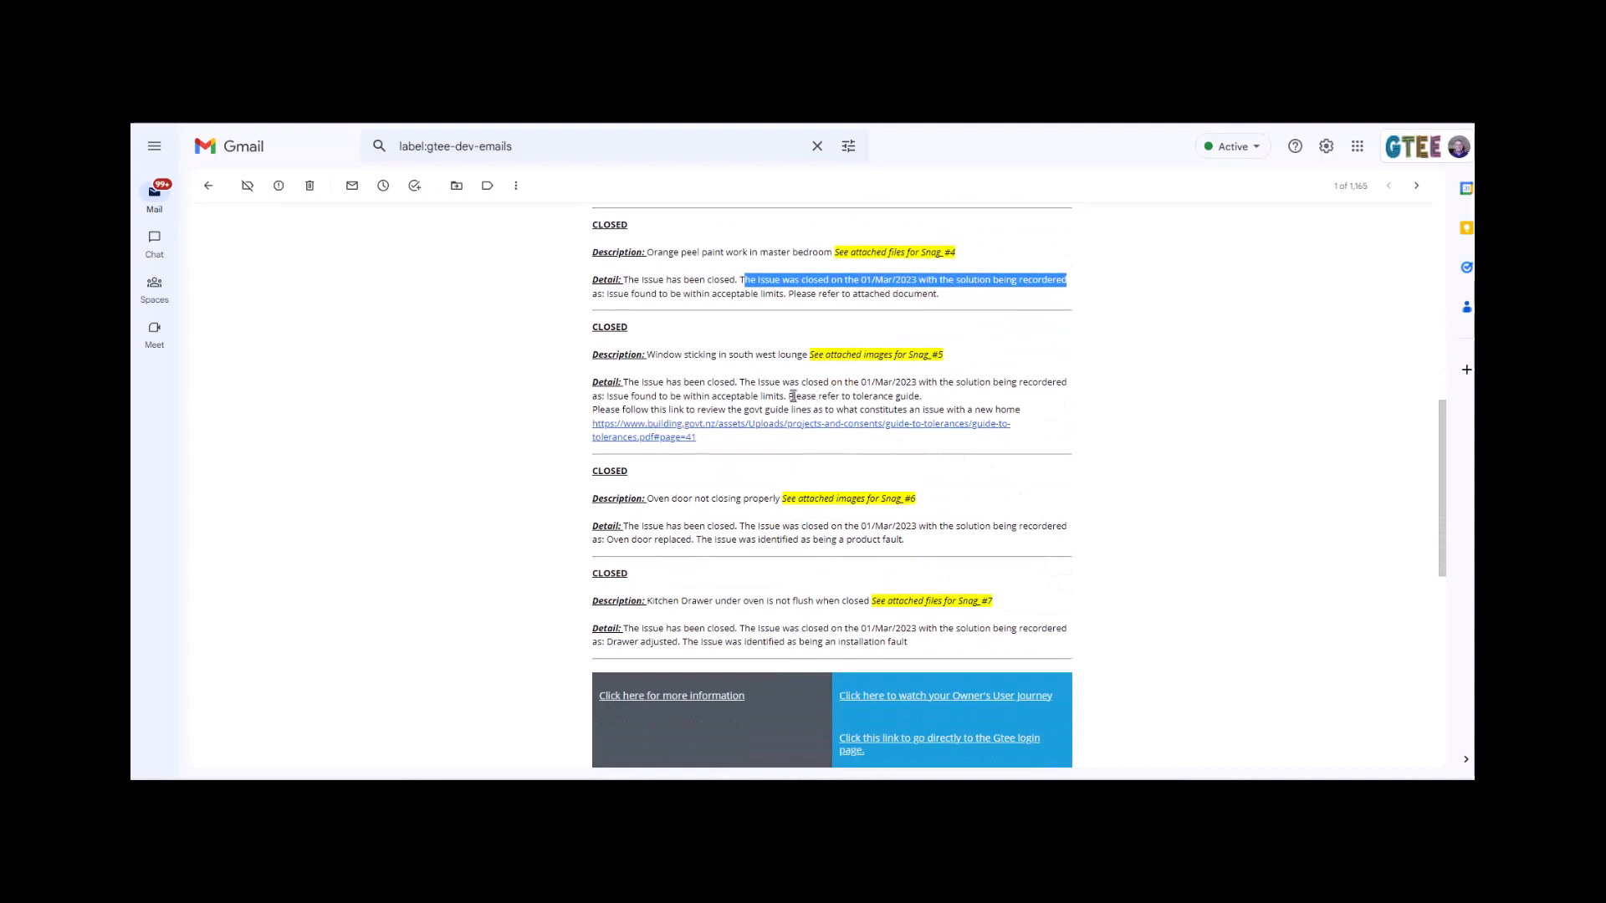
left_click_drag(788, 397, 922, 399)
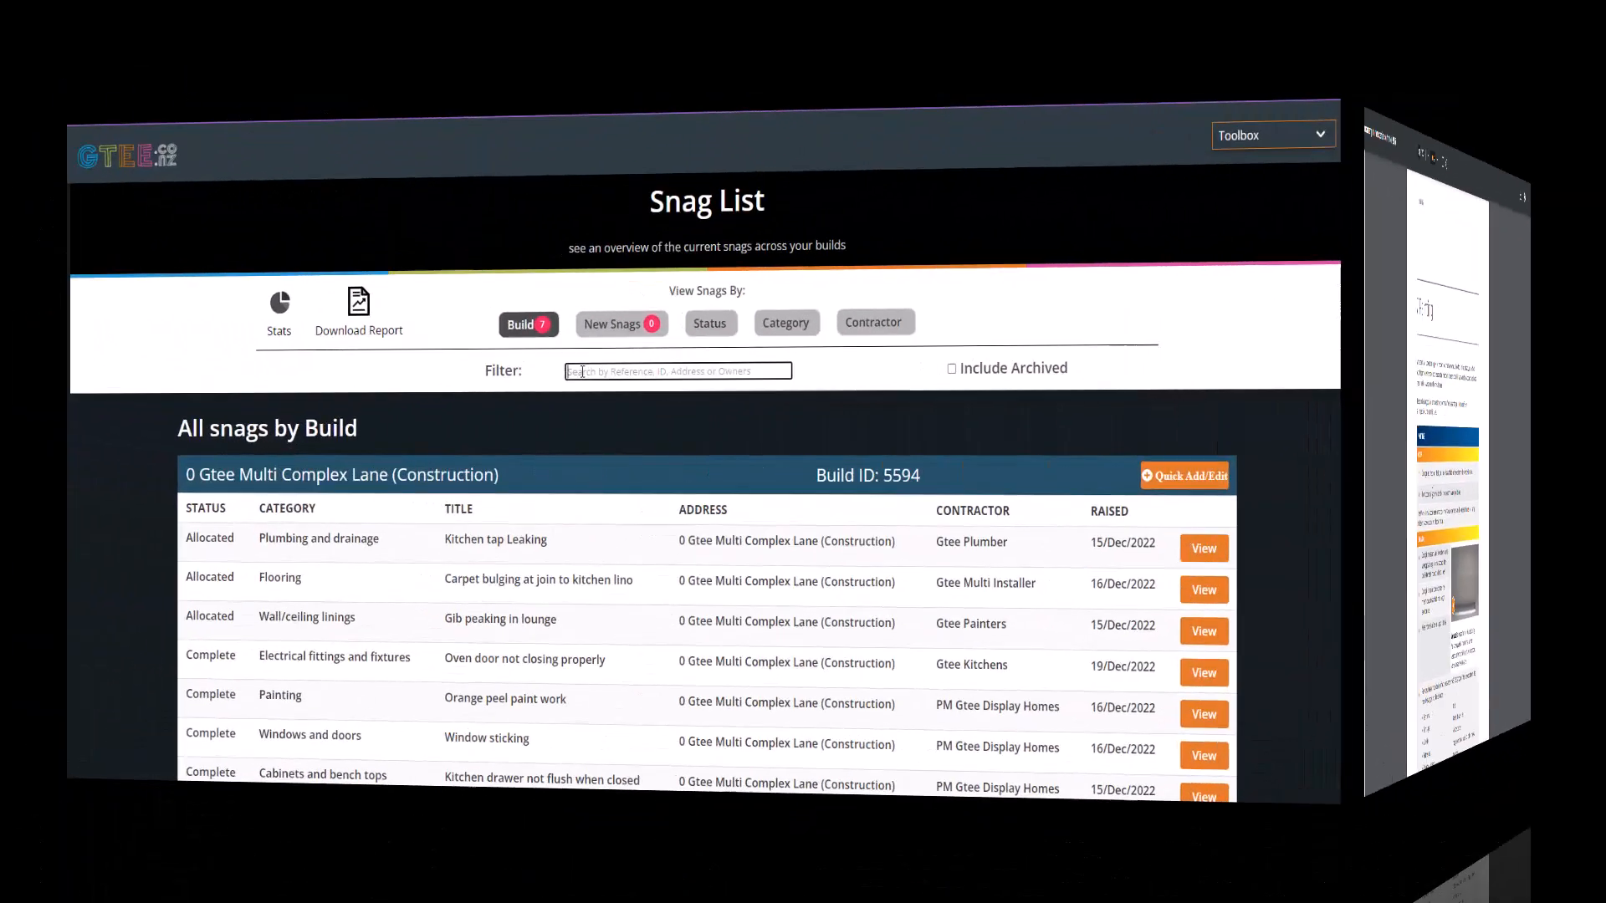
Switch to the Quick Snag Editor and read through the history of the "Gib peaking in lounge" snag.
type("Gtee Multi Installer")
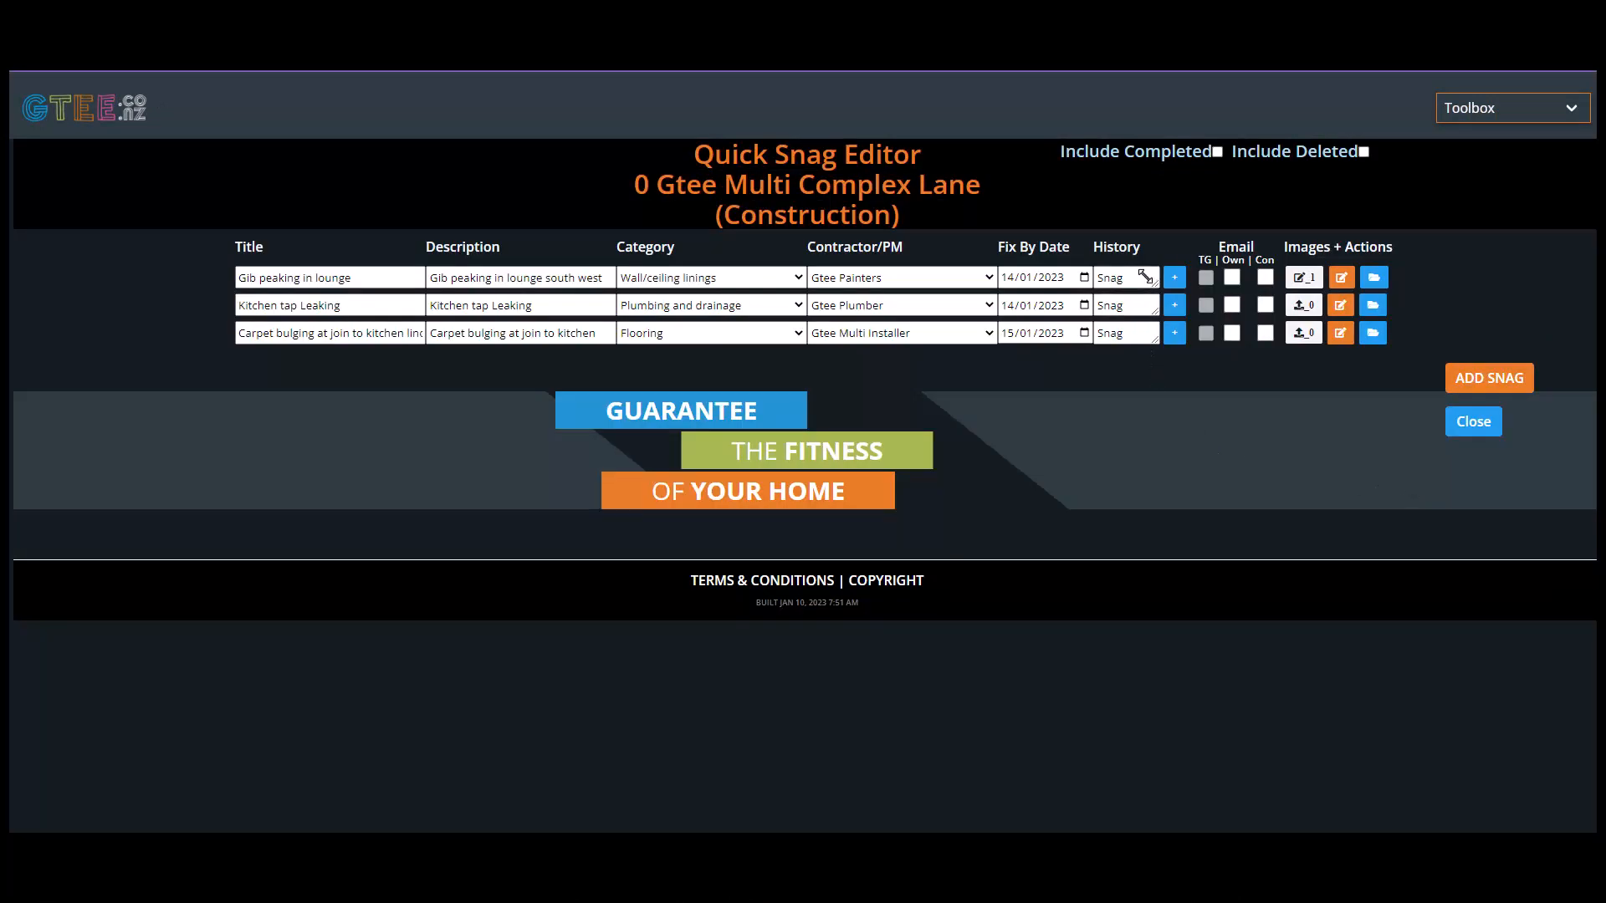
left_click(1139, 276)
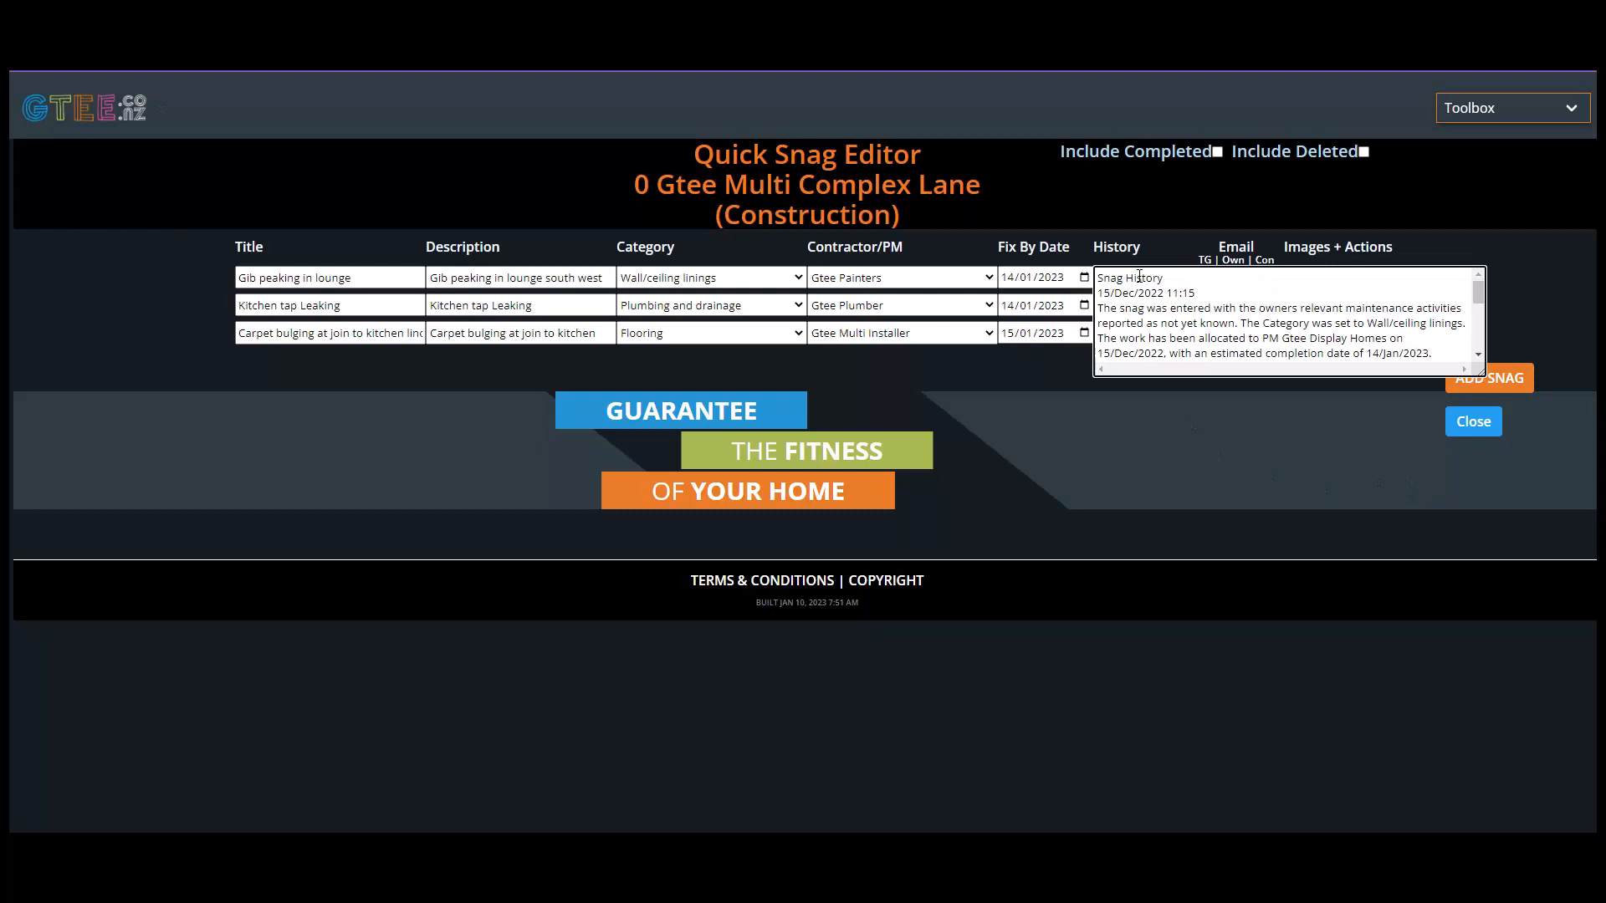
scroll(1139, 276, "down", 5)
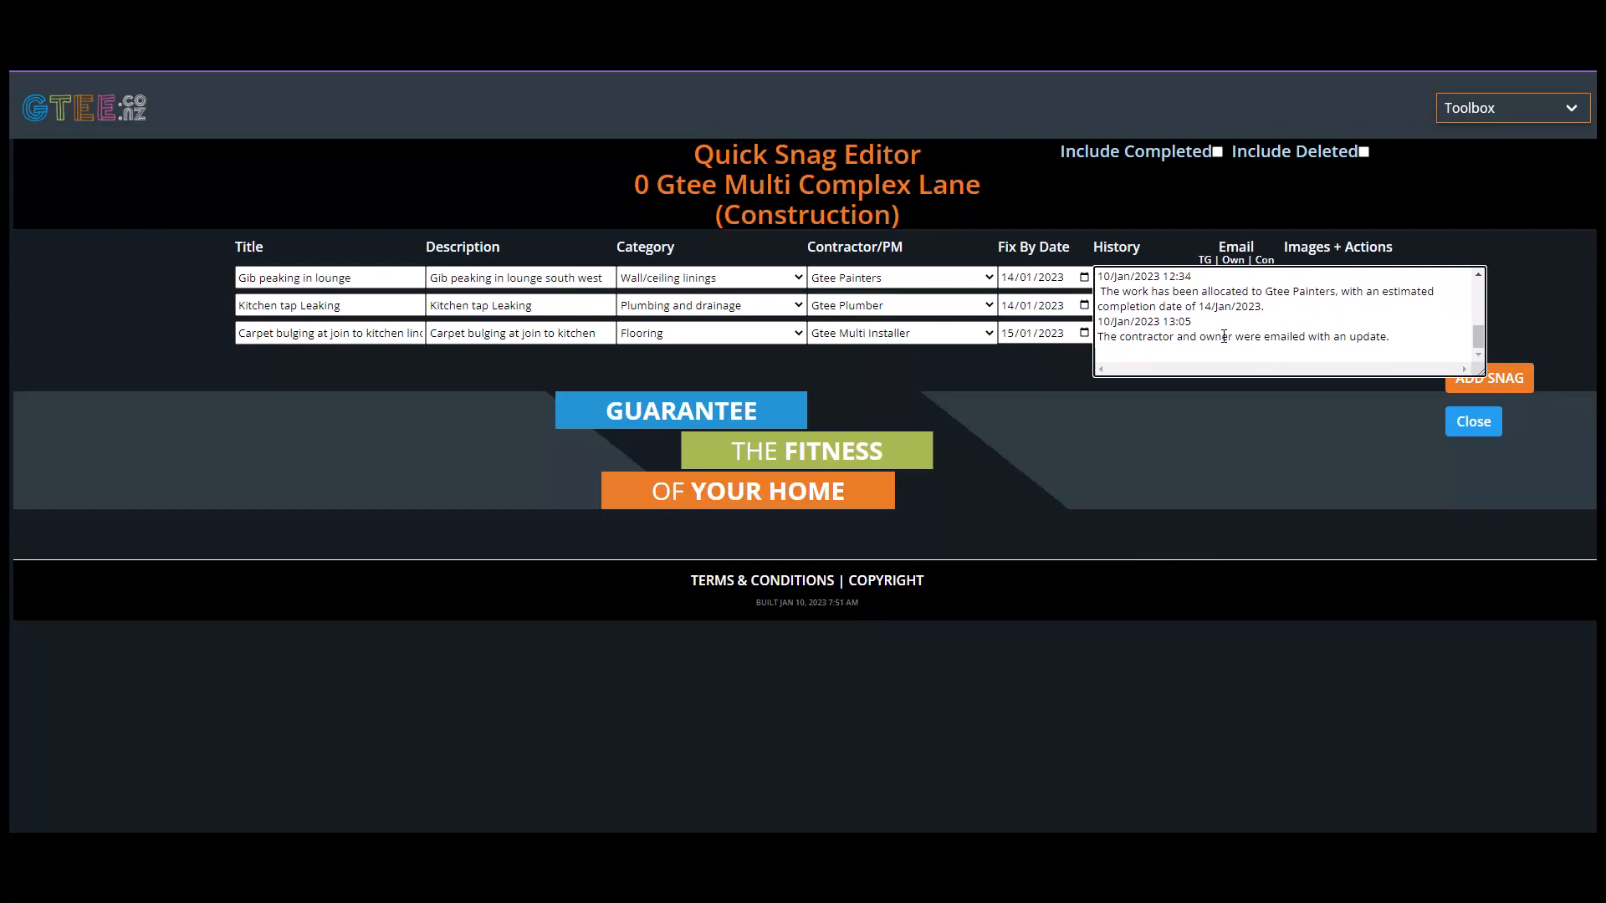
left_click_drag(1103, 337, 1288, 398)
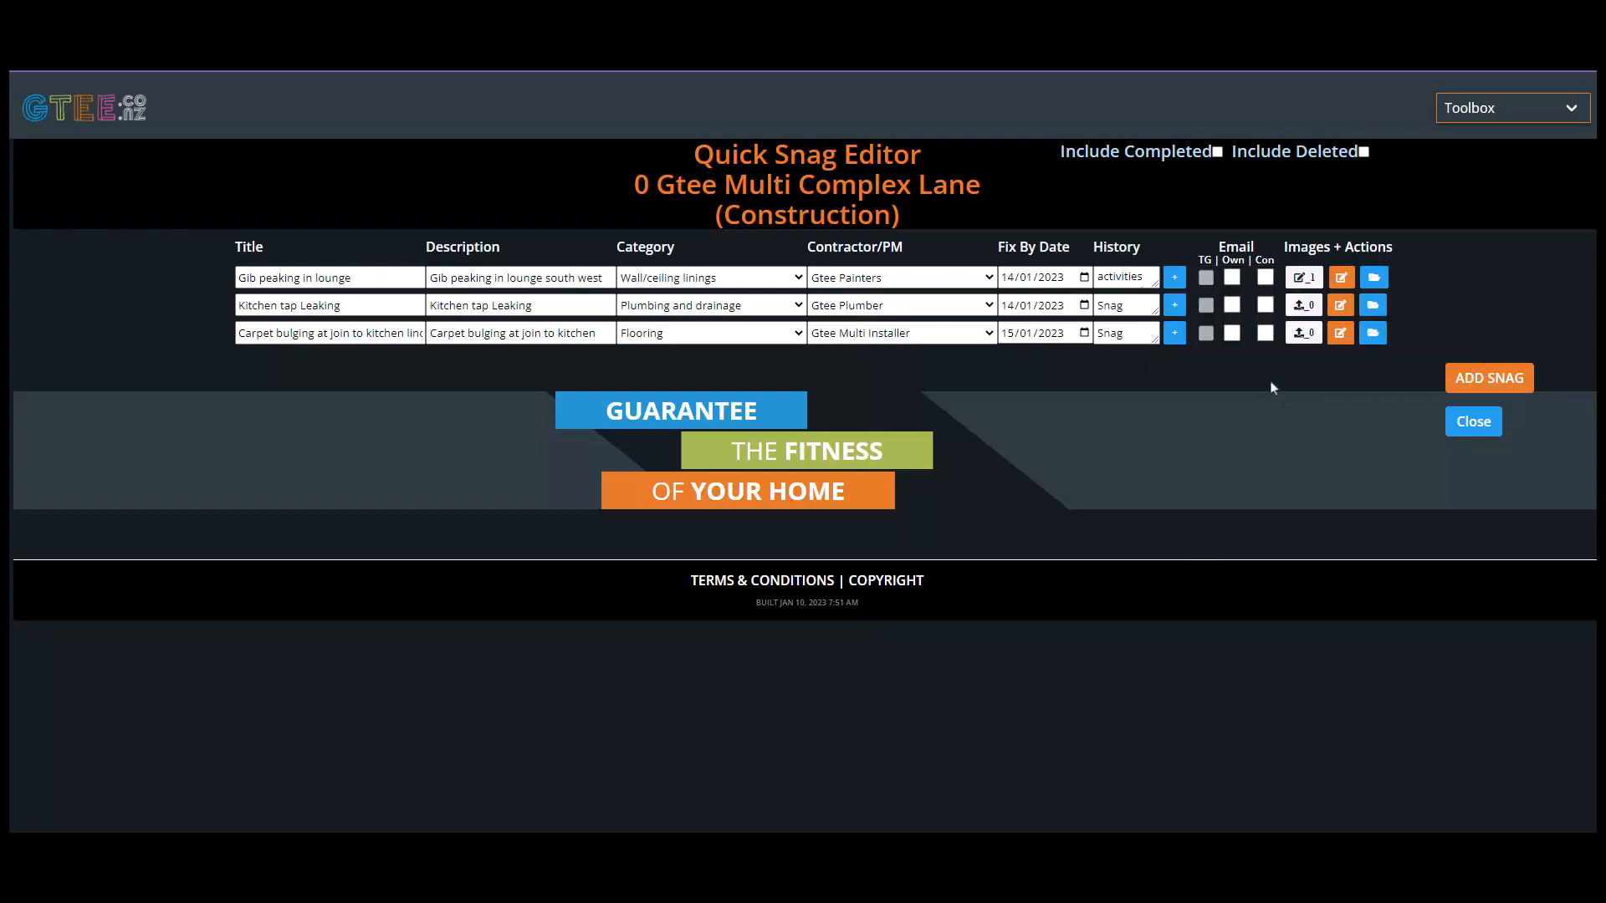
Annotate the gib snag: "The Contractor was phoned as the job has not yet been started. He reported that he had covid and would be starting next wednesday.".
left_click(1175, 284)
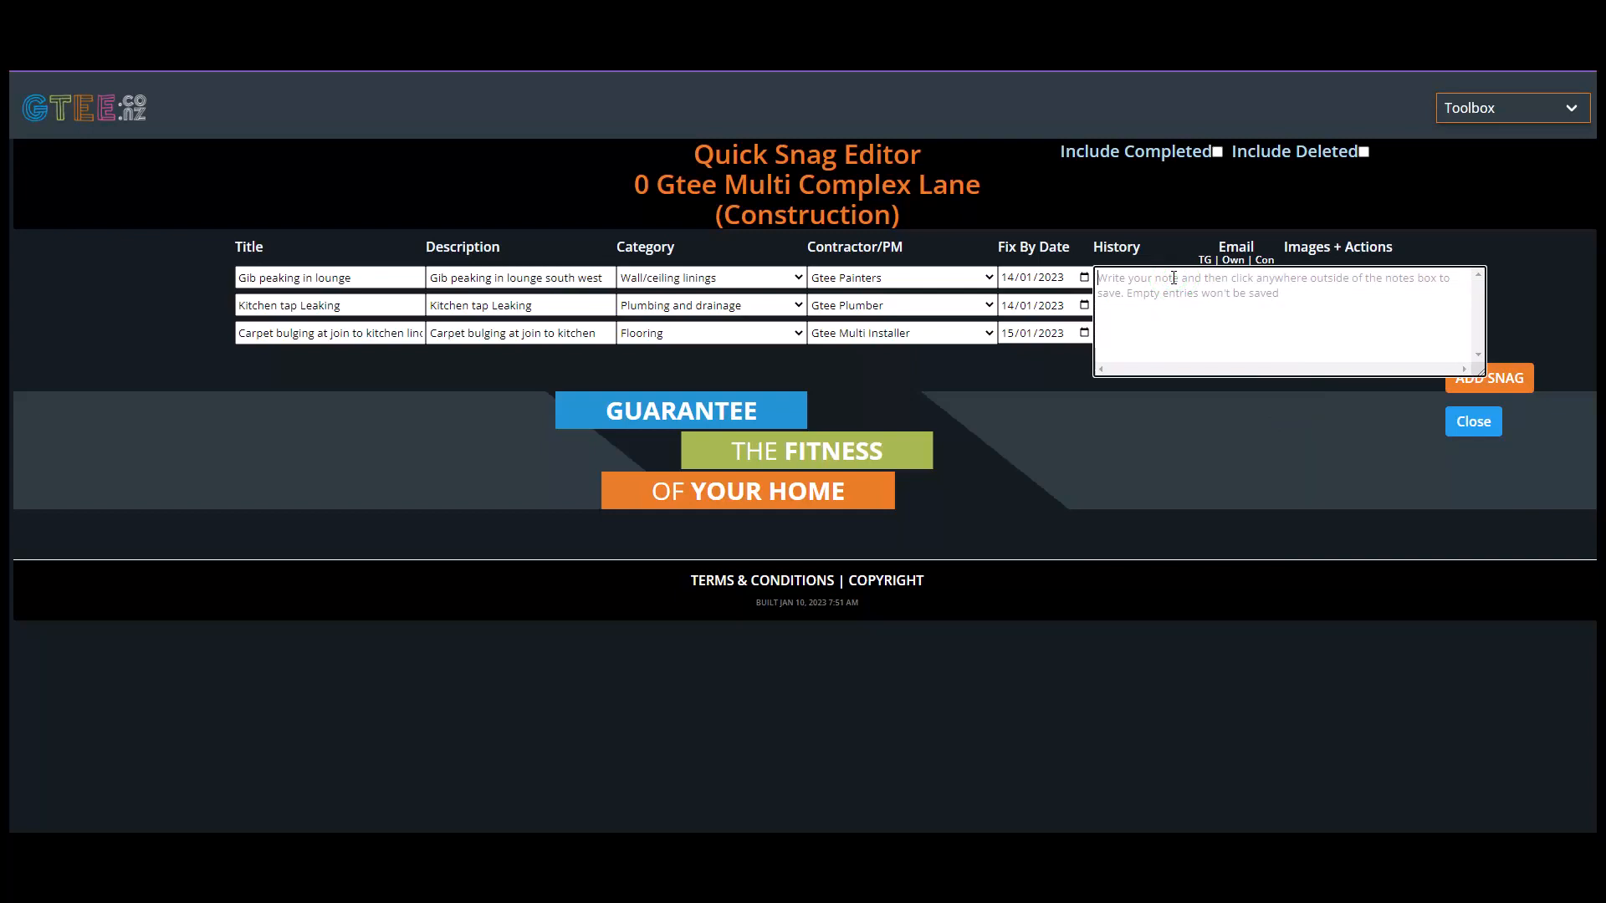
type("Contarct")
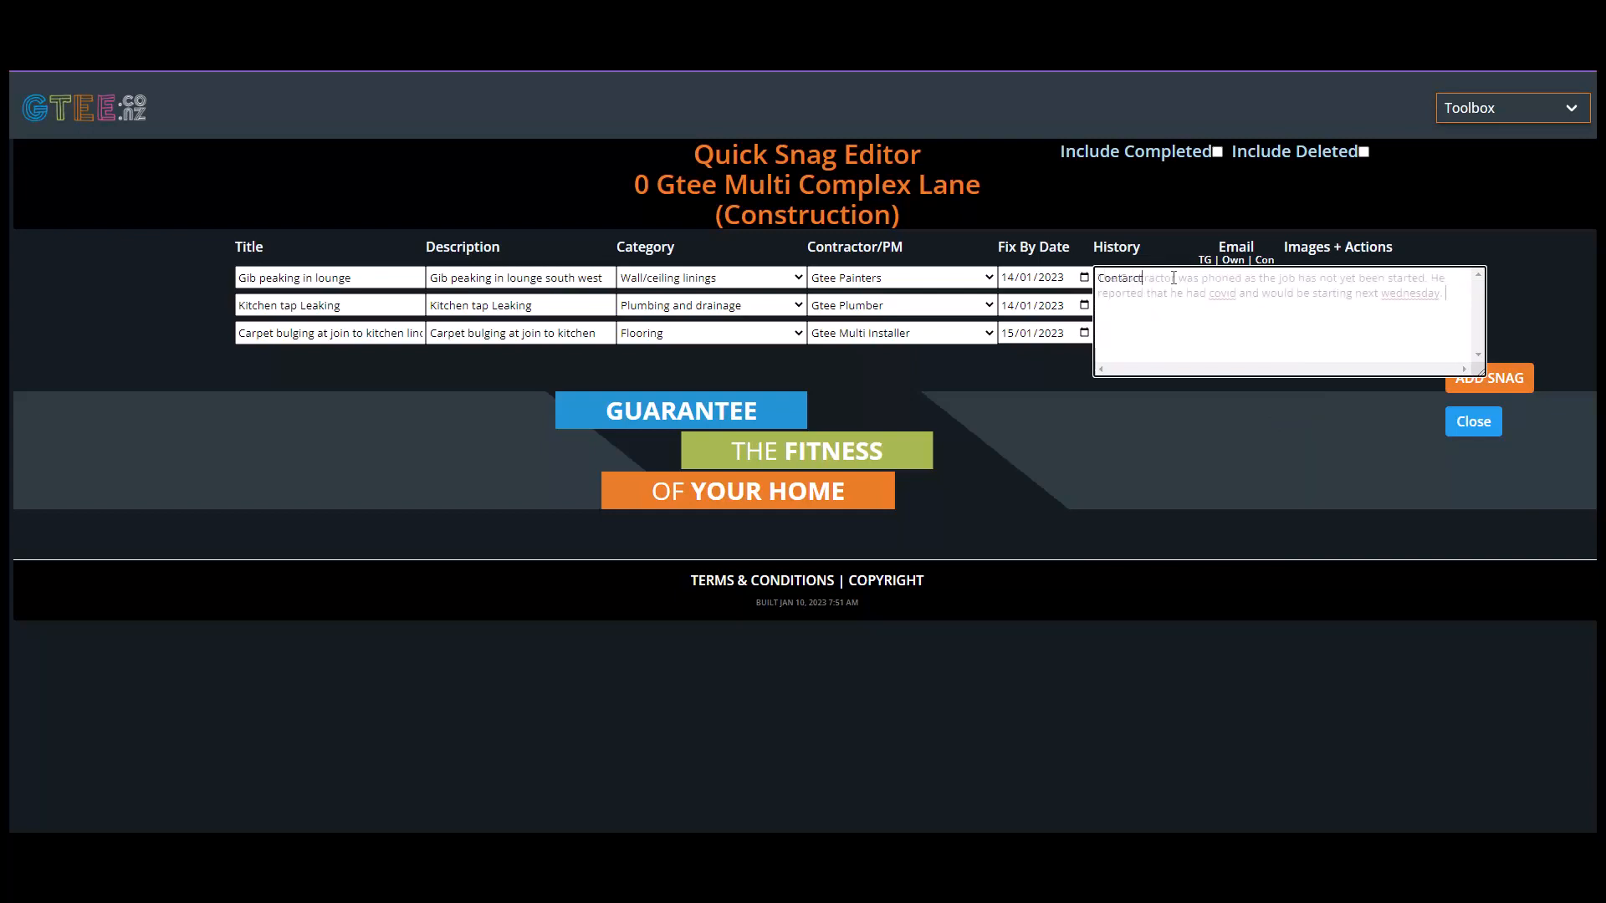
key("Tab")
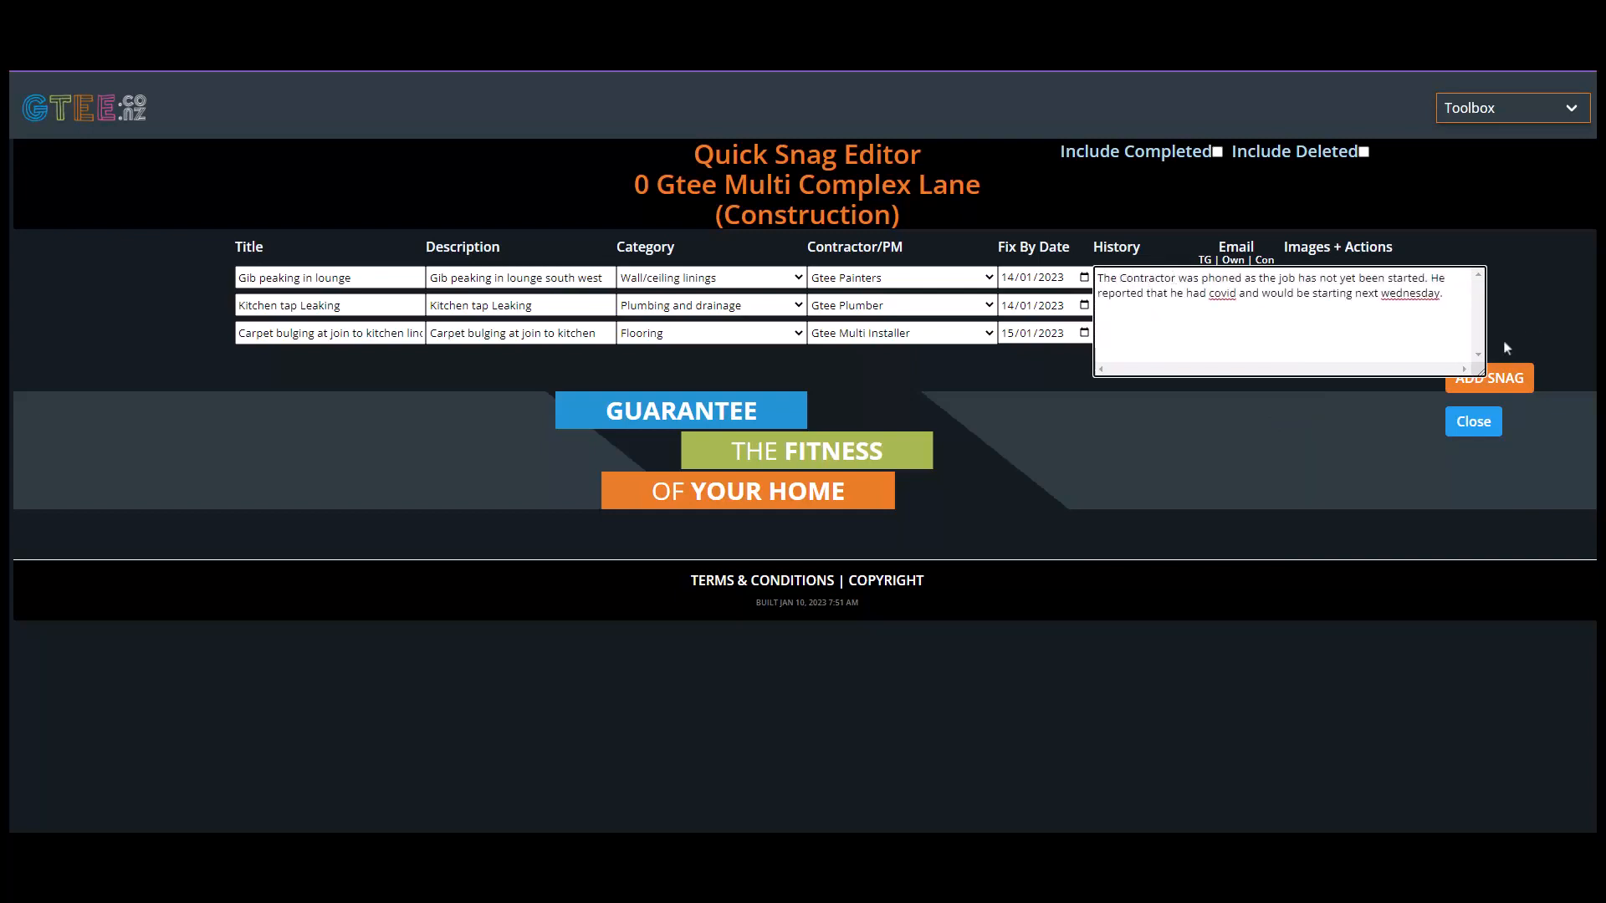
left_click(1402, 404)
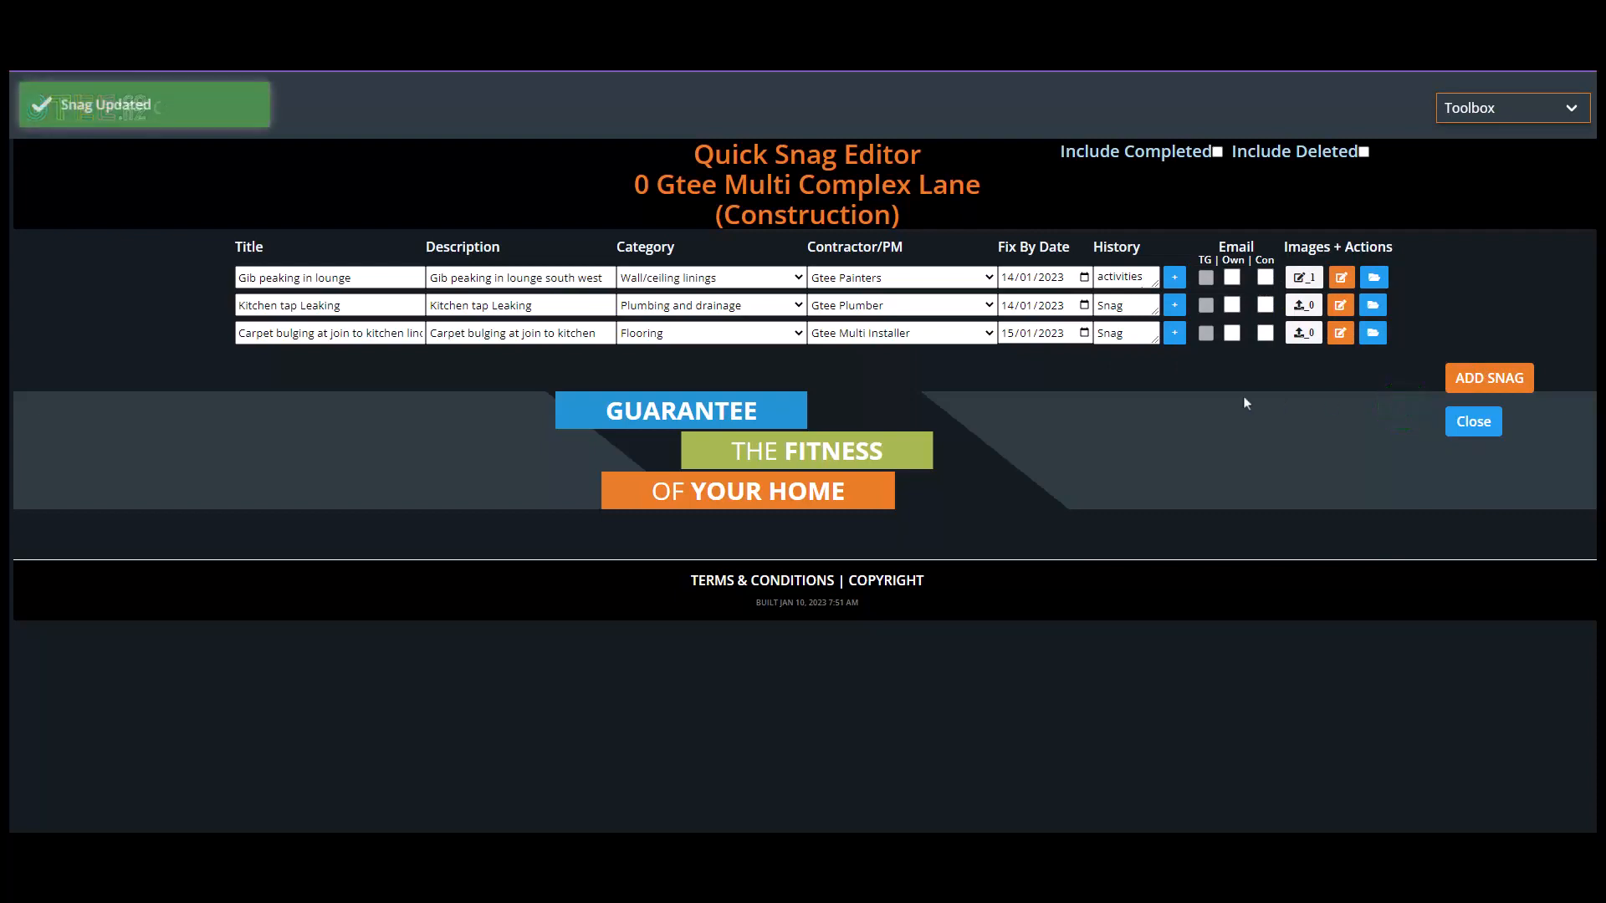
Check the newest entries in the history of the "Gib peaking in lounge" snag and close the history.
left_click(1127, 276)
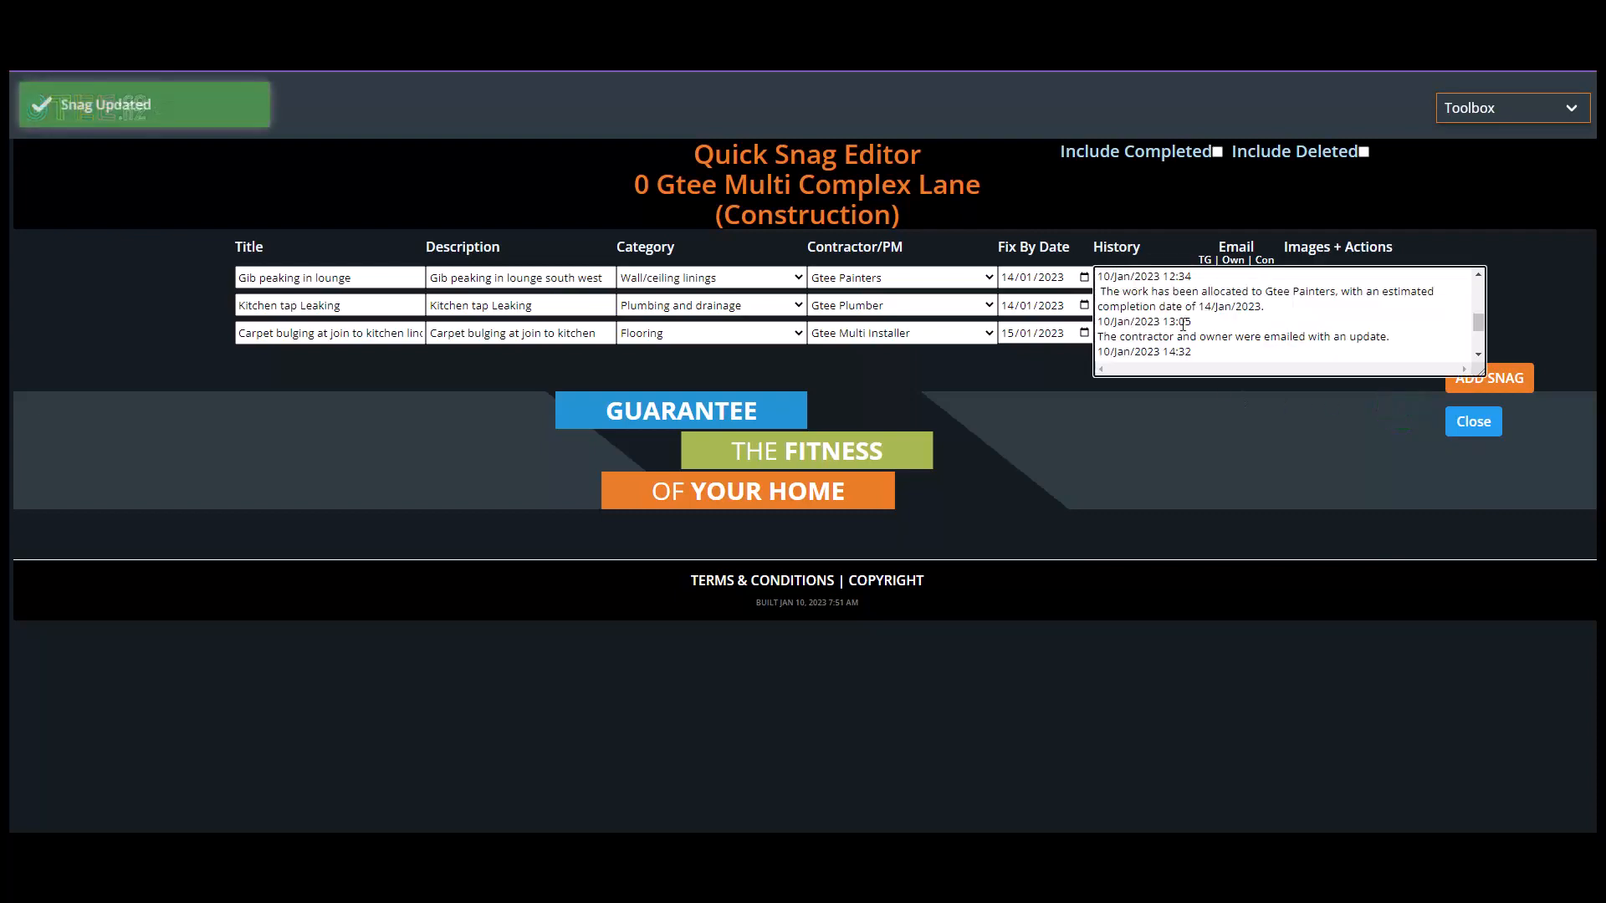
scroll(1183, 323, "down", 3)
left_click_drag(1098, 291, 1236, 338)
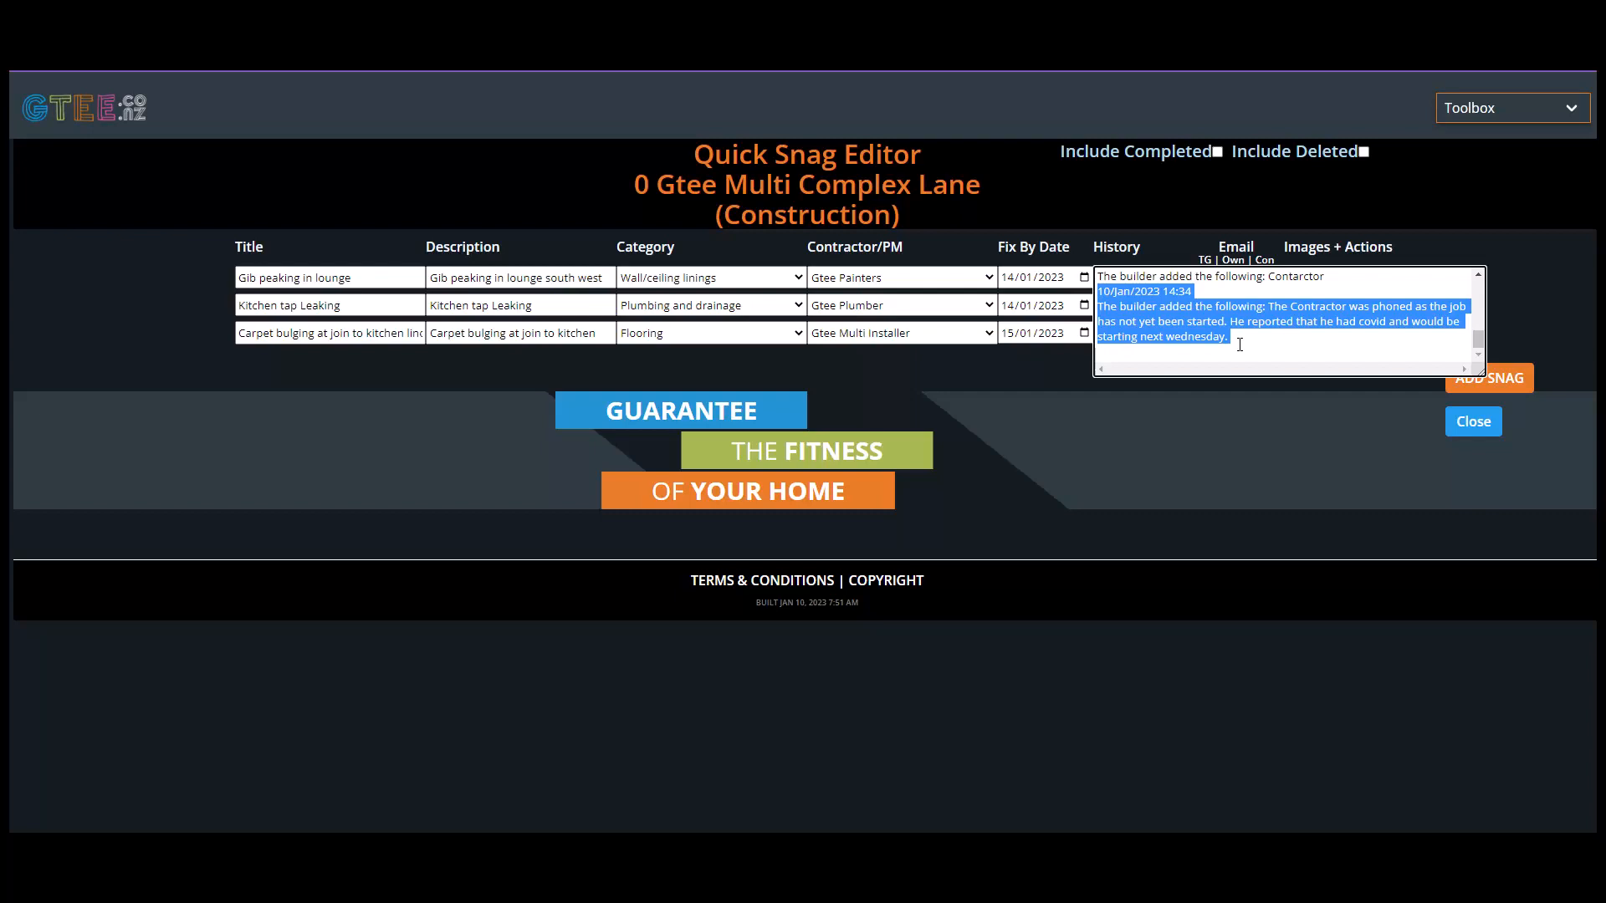
left_click(1392, 437)
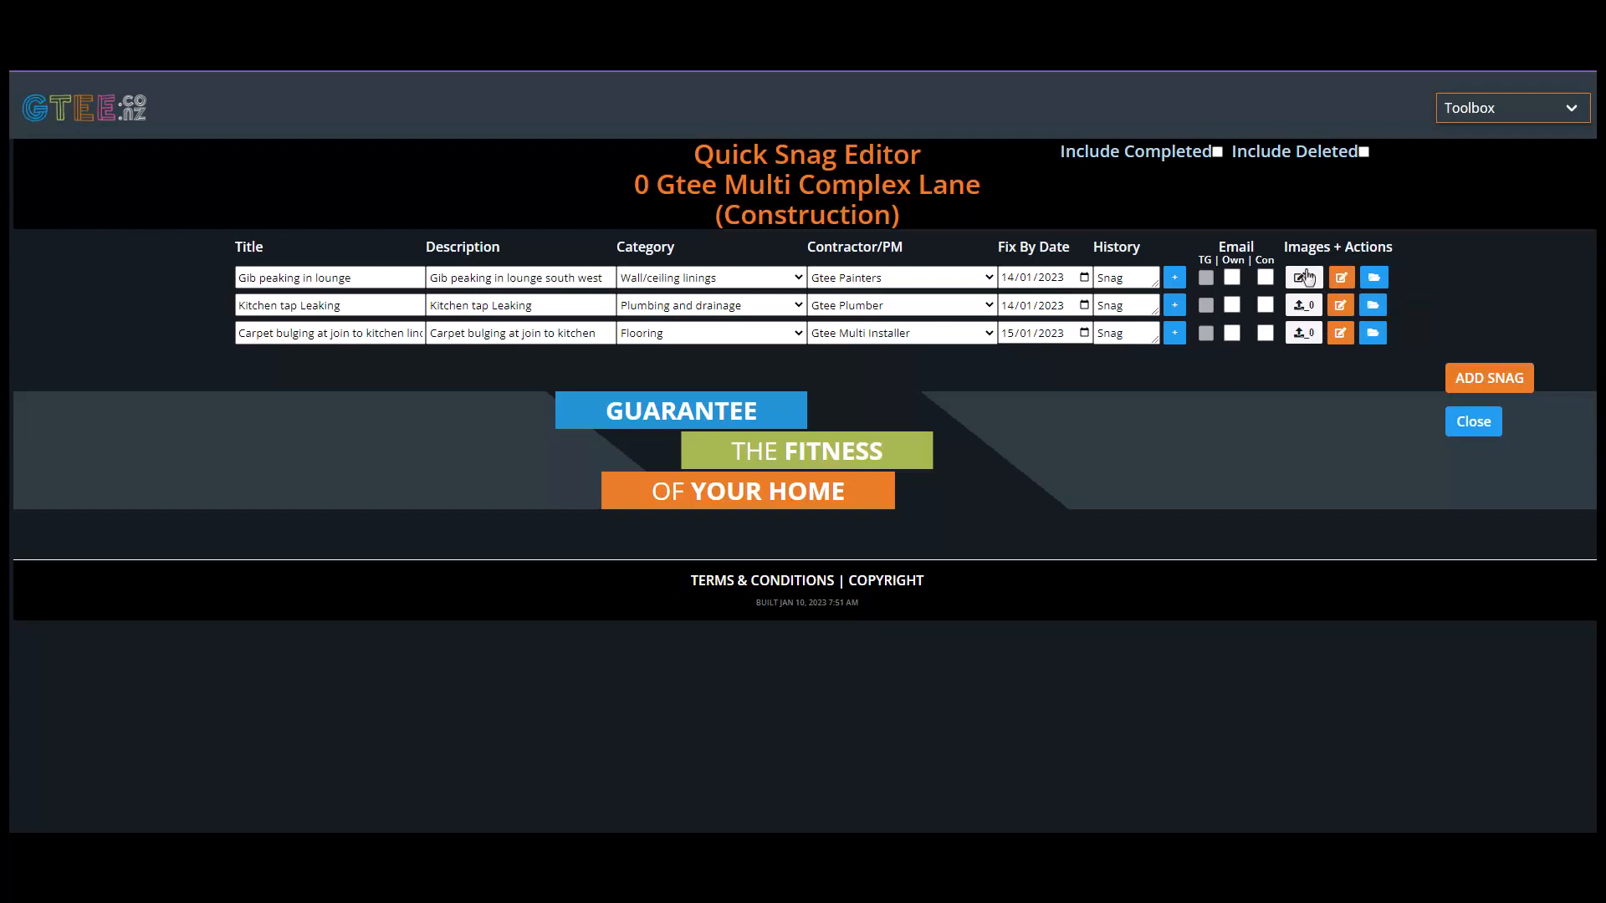
Return to the Snag List and view the snags by status, filtered to OverDue.
key("alt+Left")
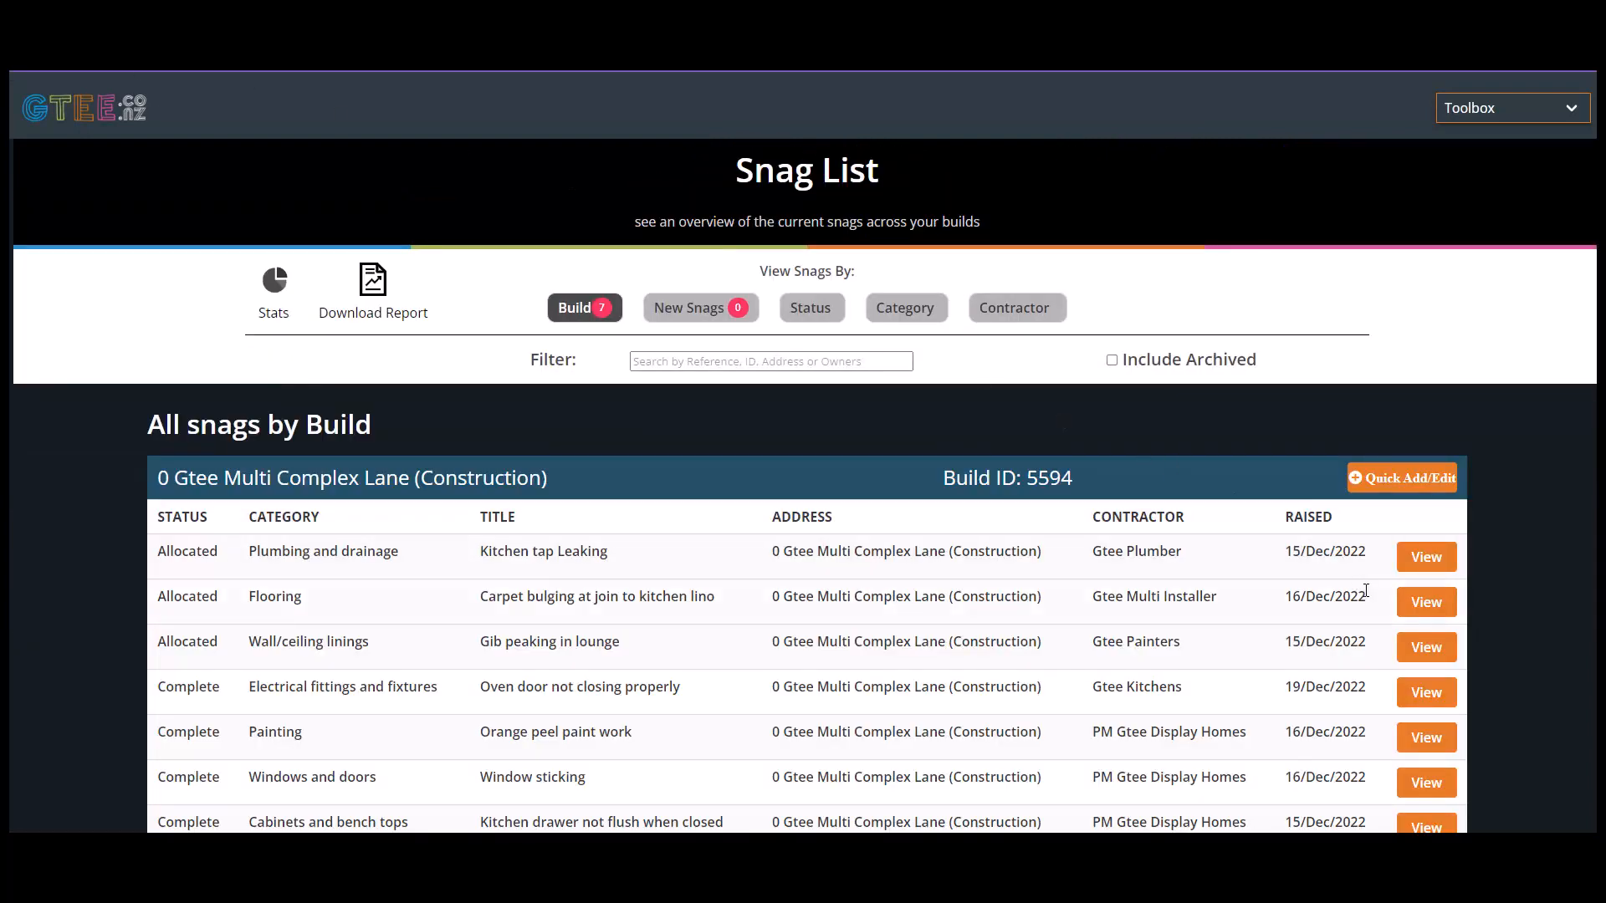
left_click(1426, 650)
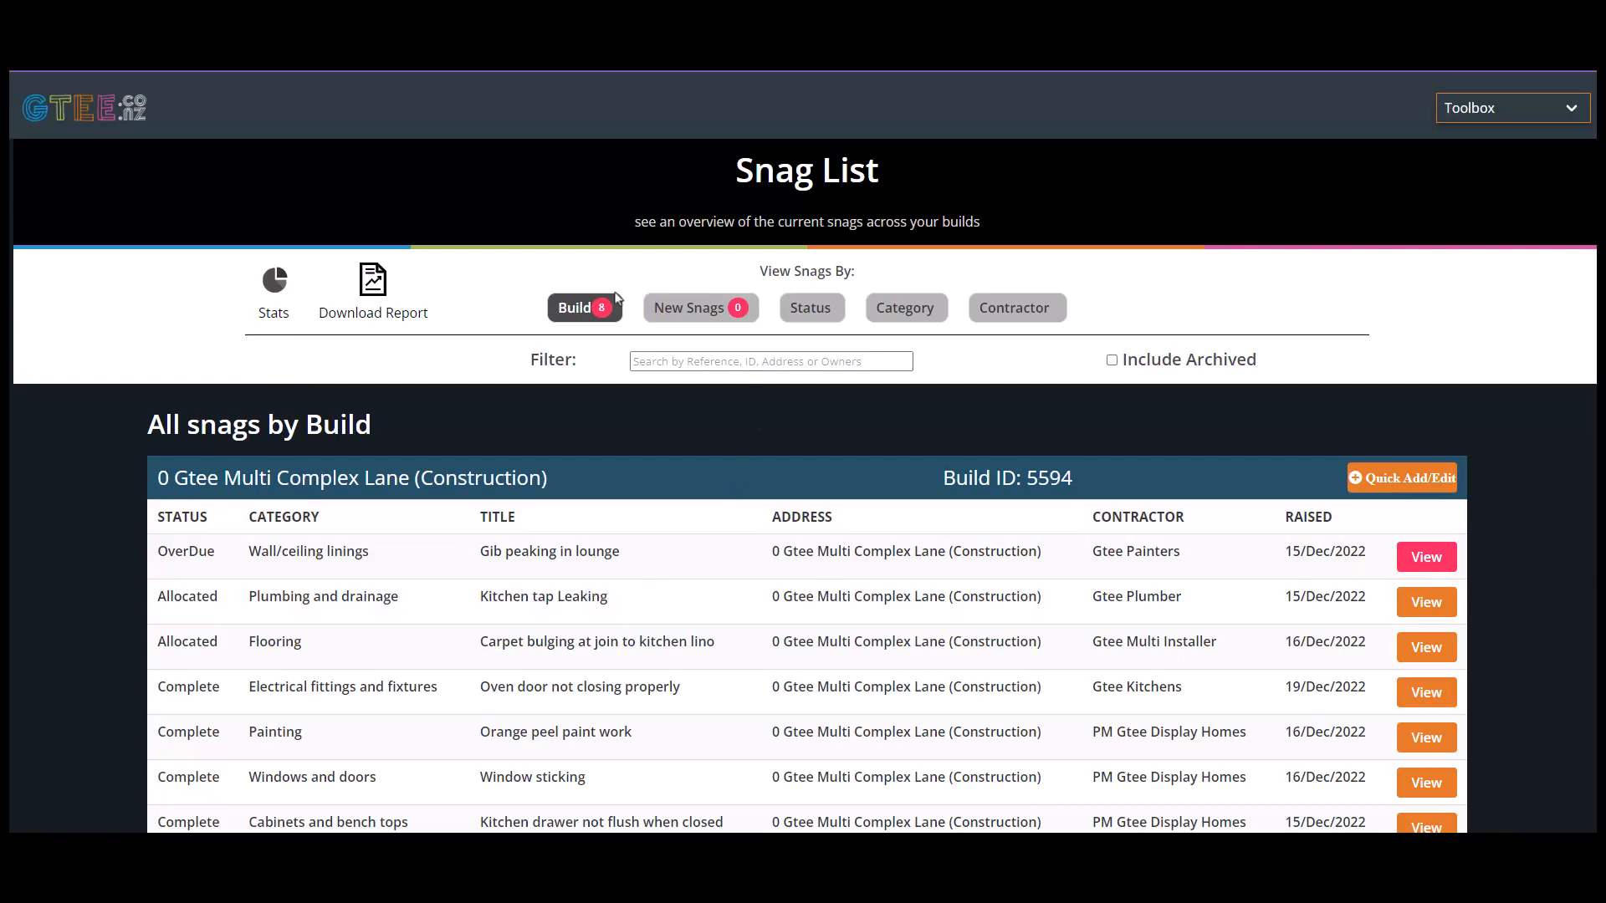
left_click(811, 310)
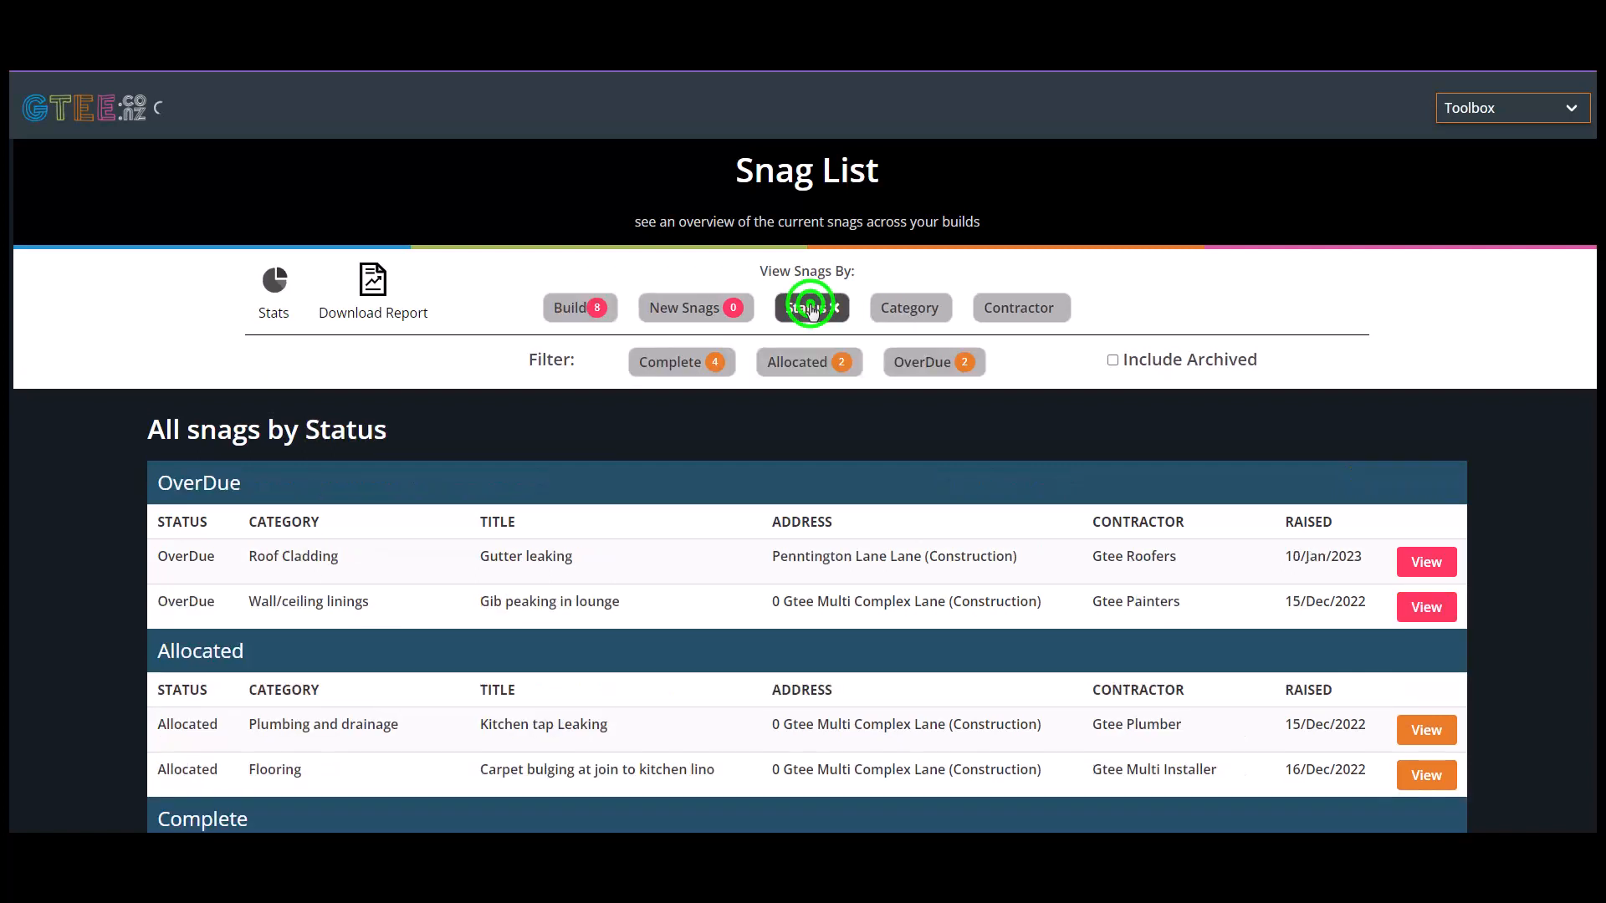
left_click(918, 362)
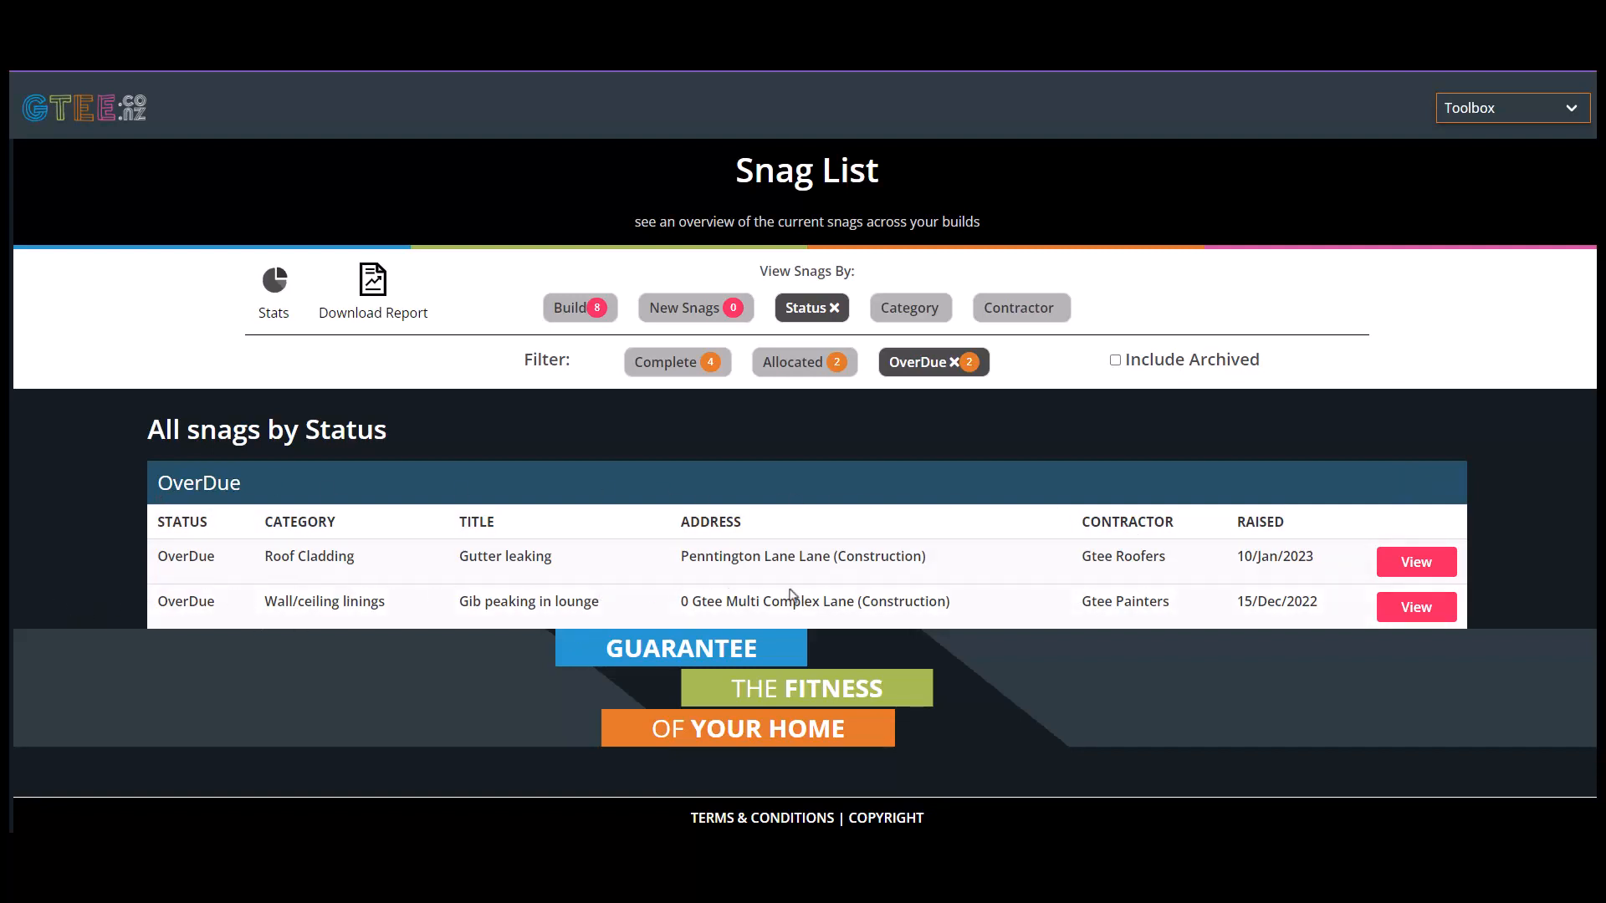
Open the overdue "Gib peaking in lounge south west" snag for editing and review its action log.
left_click(1410, 613)
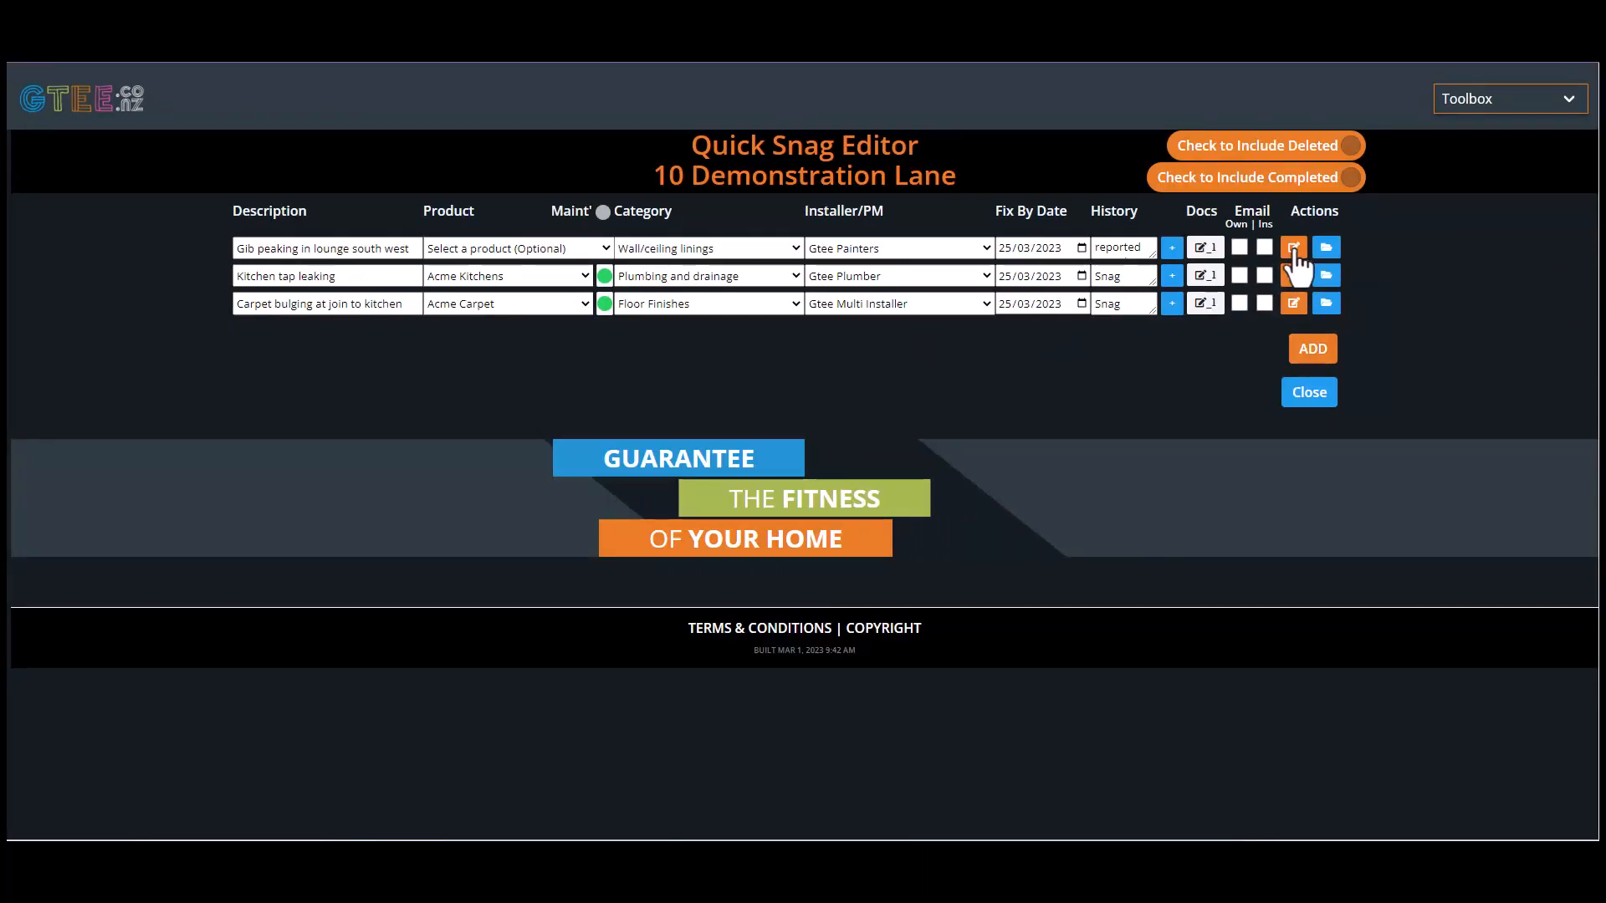
left_click(1296, 251)
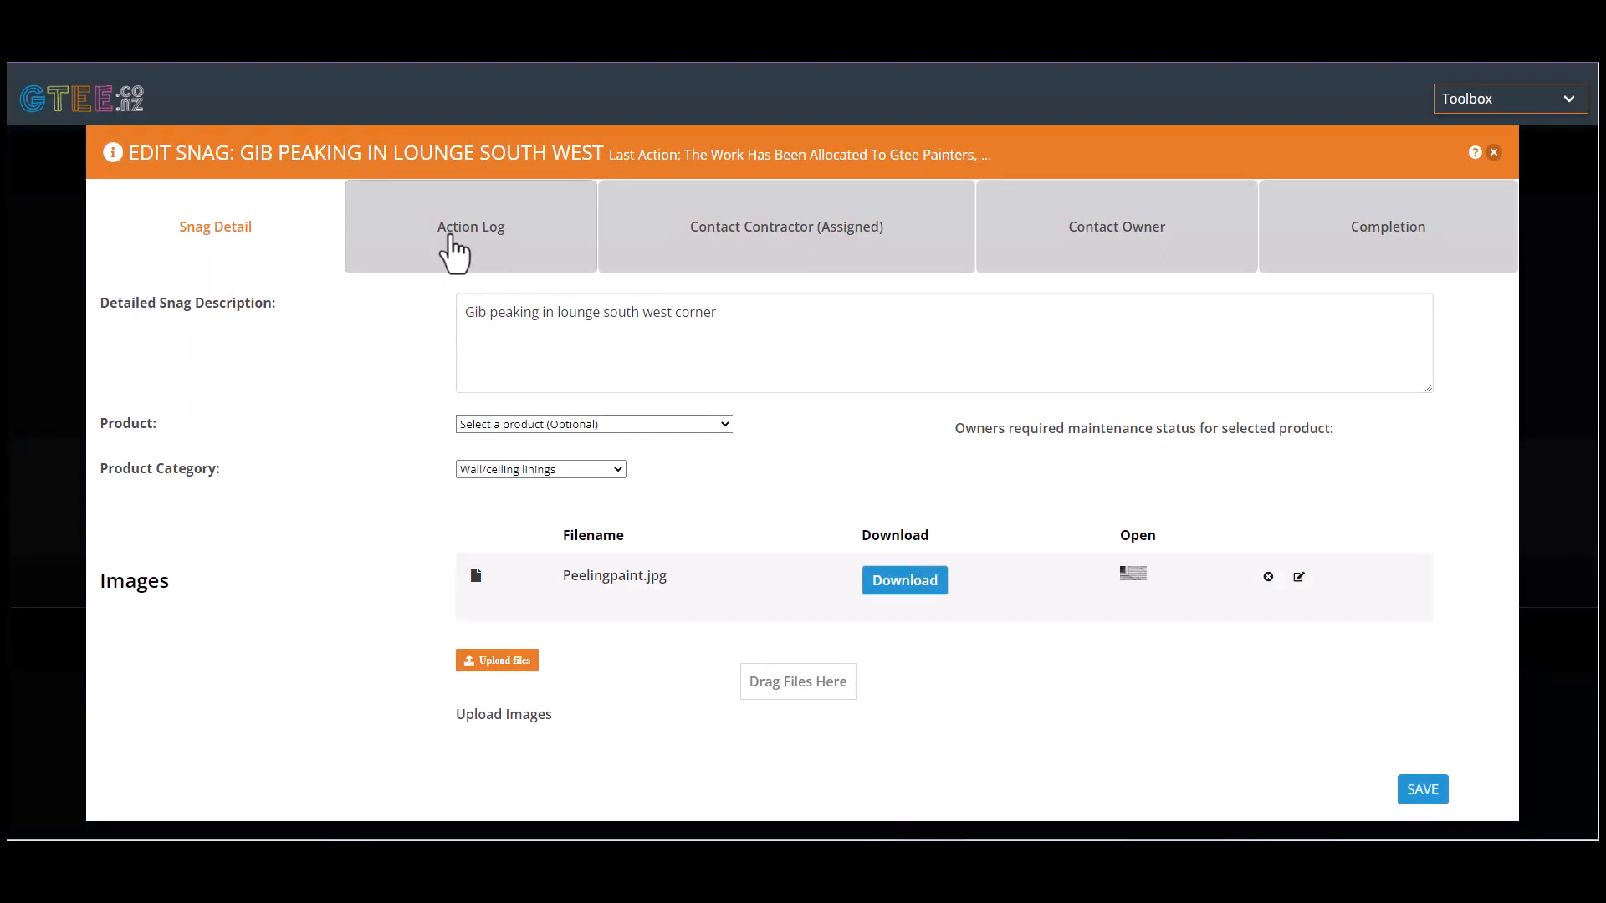
left_click(454, 253)
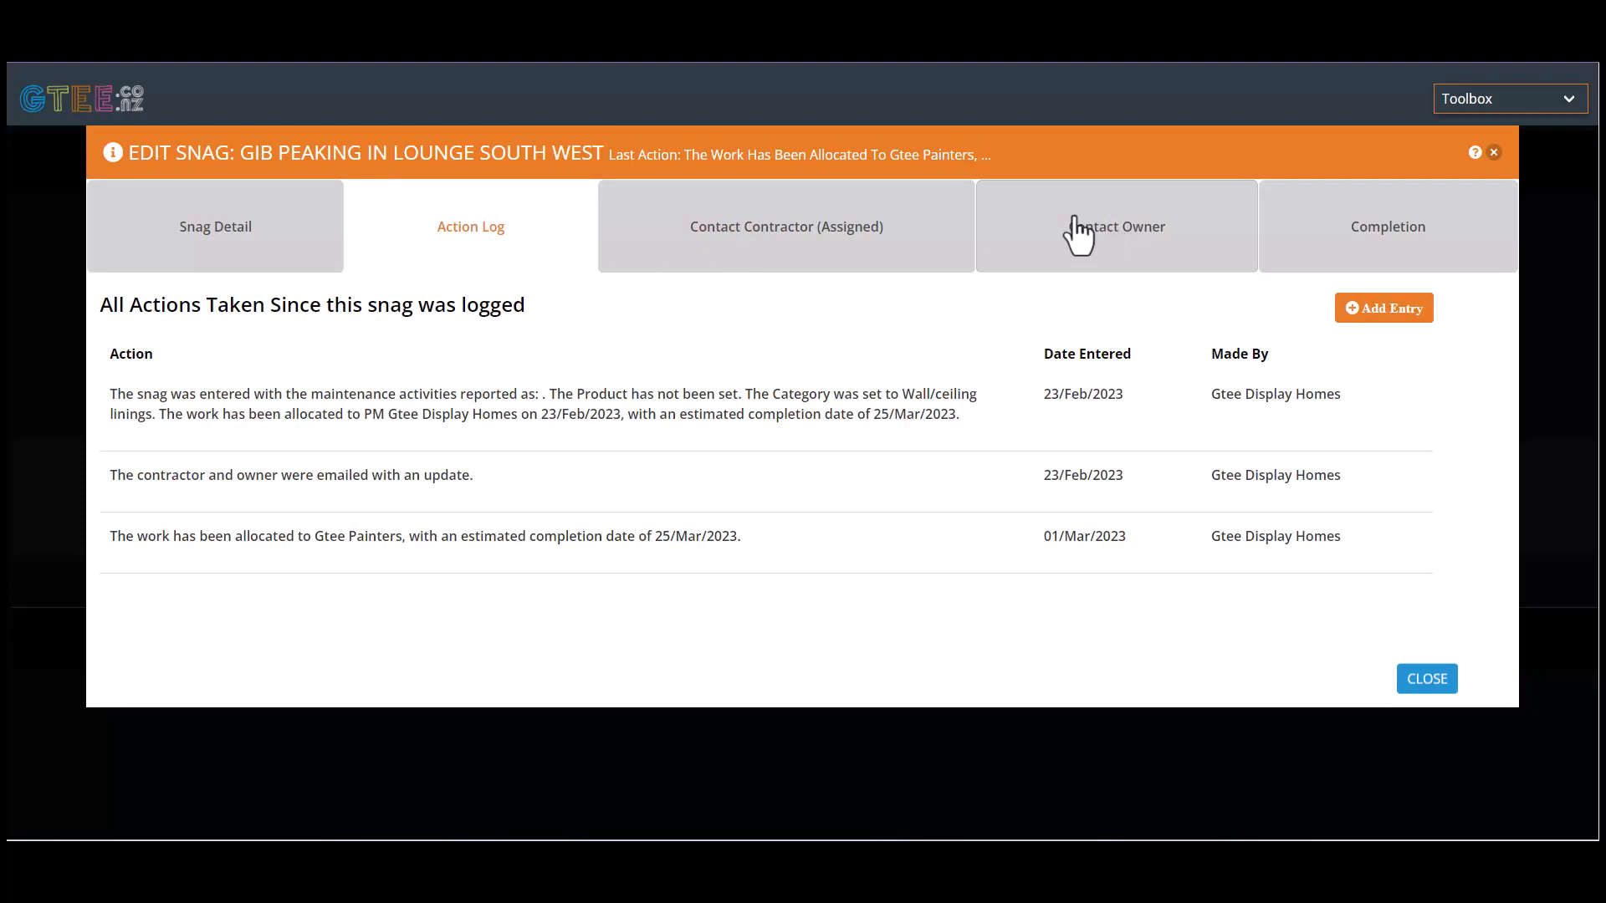
Review the assigned contractor's details for the snag, checking the estimated completion date and the phone contact.
left_click(741, 245)
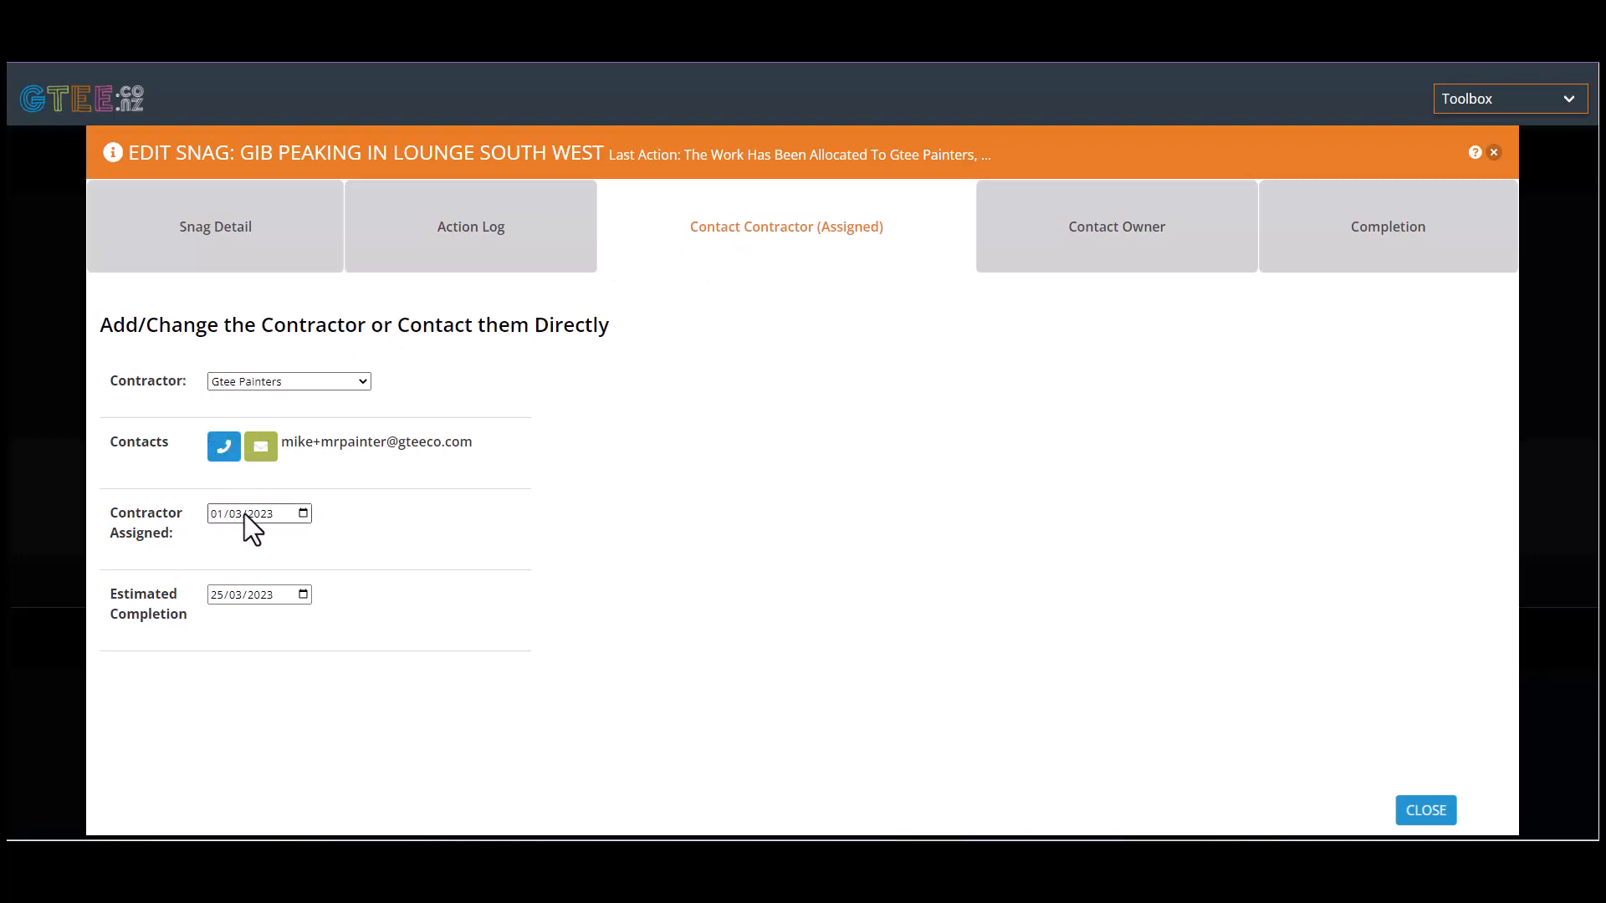
left_click(302, 596)
left_click(349, 590)
left_click(223, 450)
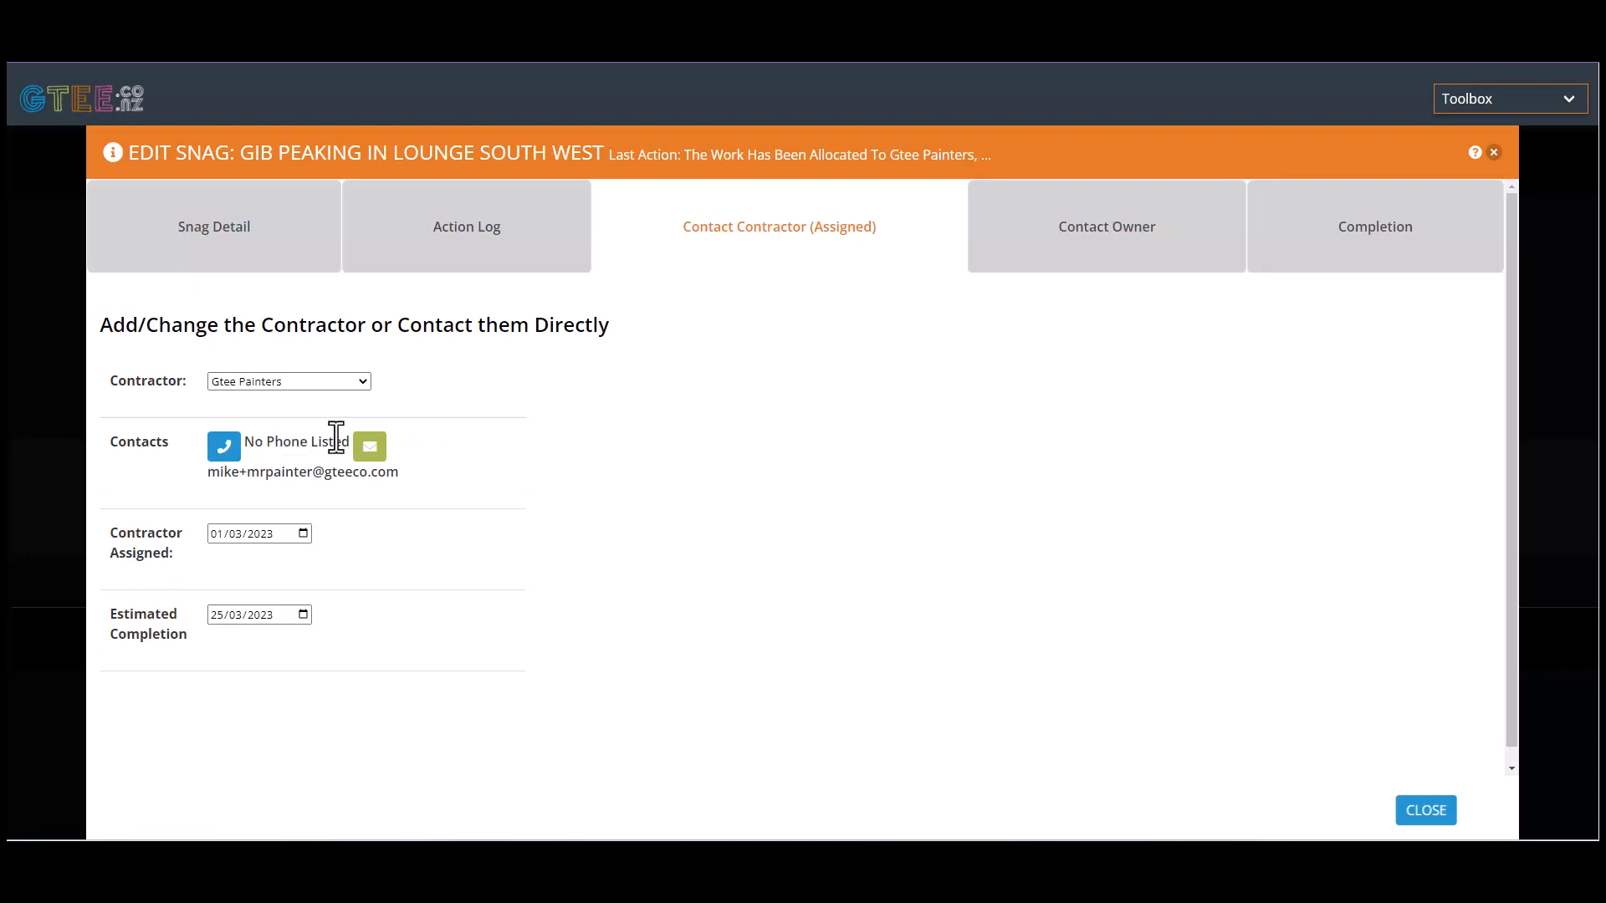
left_click(223, 454)
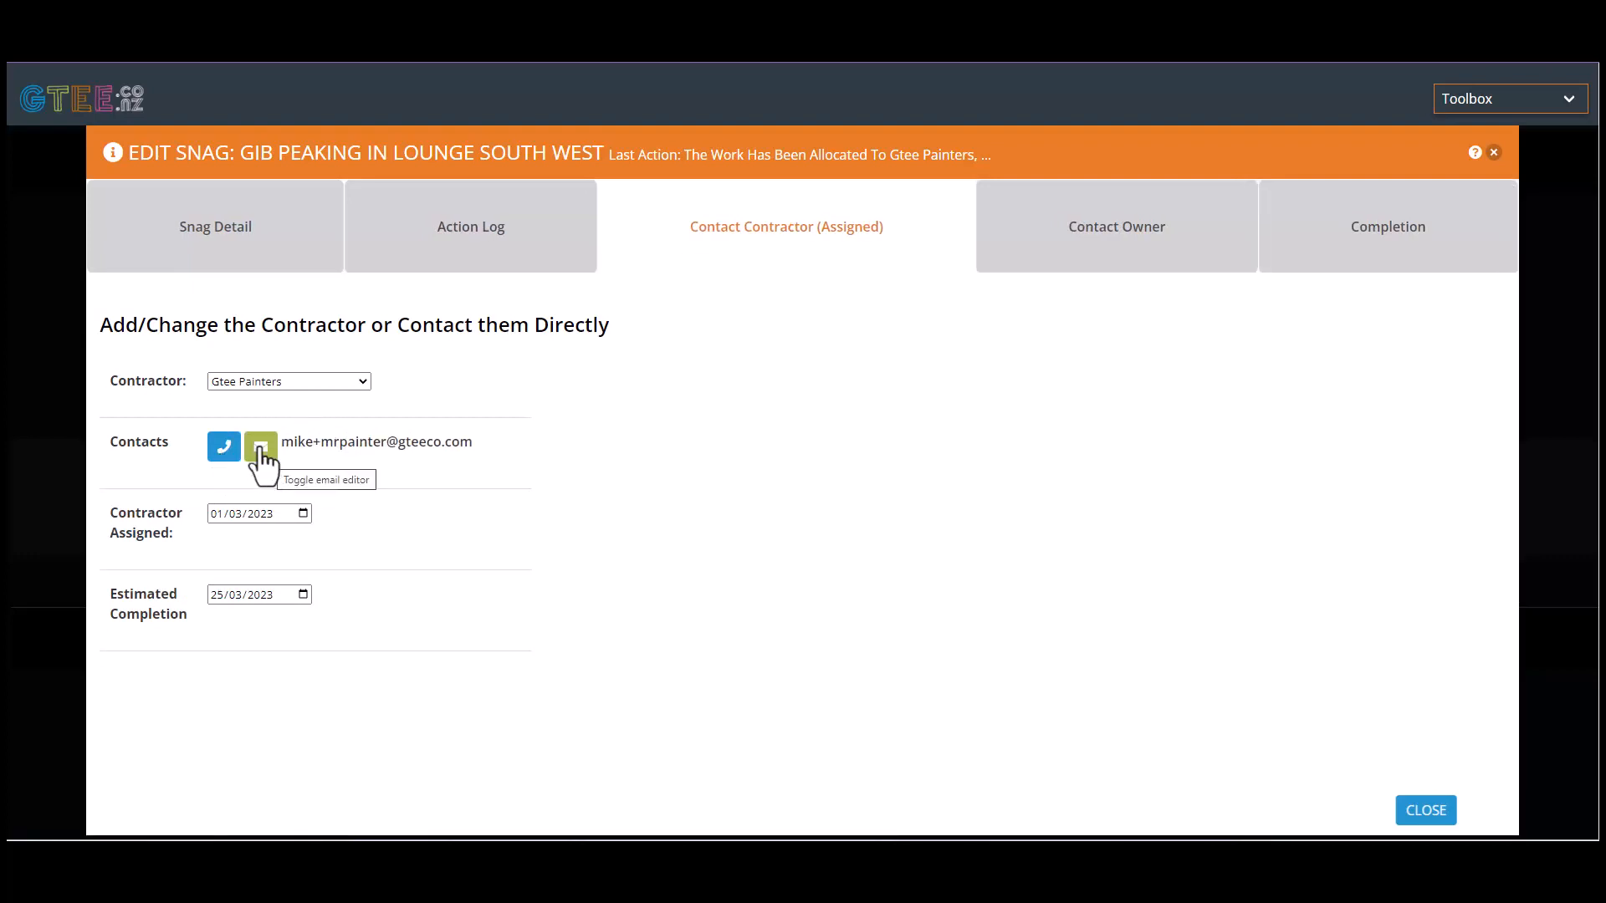
Review the contractor's Snag Notice email and add "This is now well overdue. Please provide an update to me by friday." with a thank-you sign-off.
left_click(261, 448)
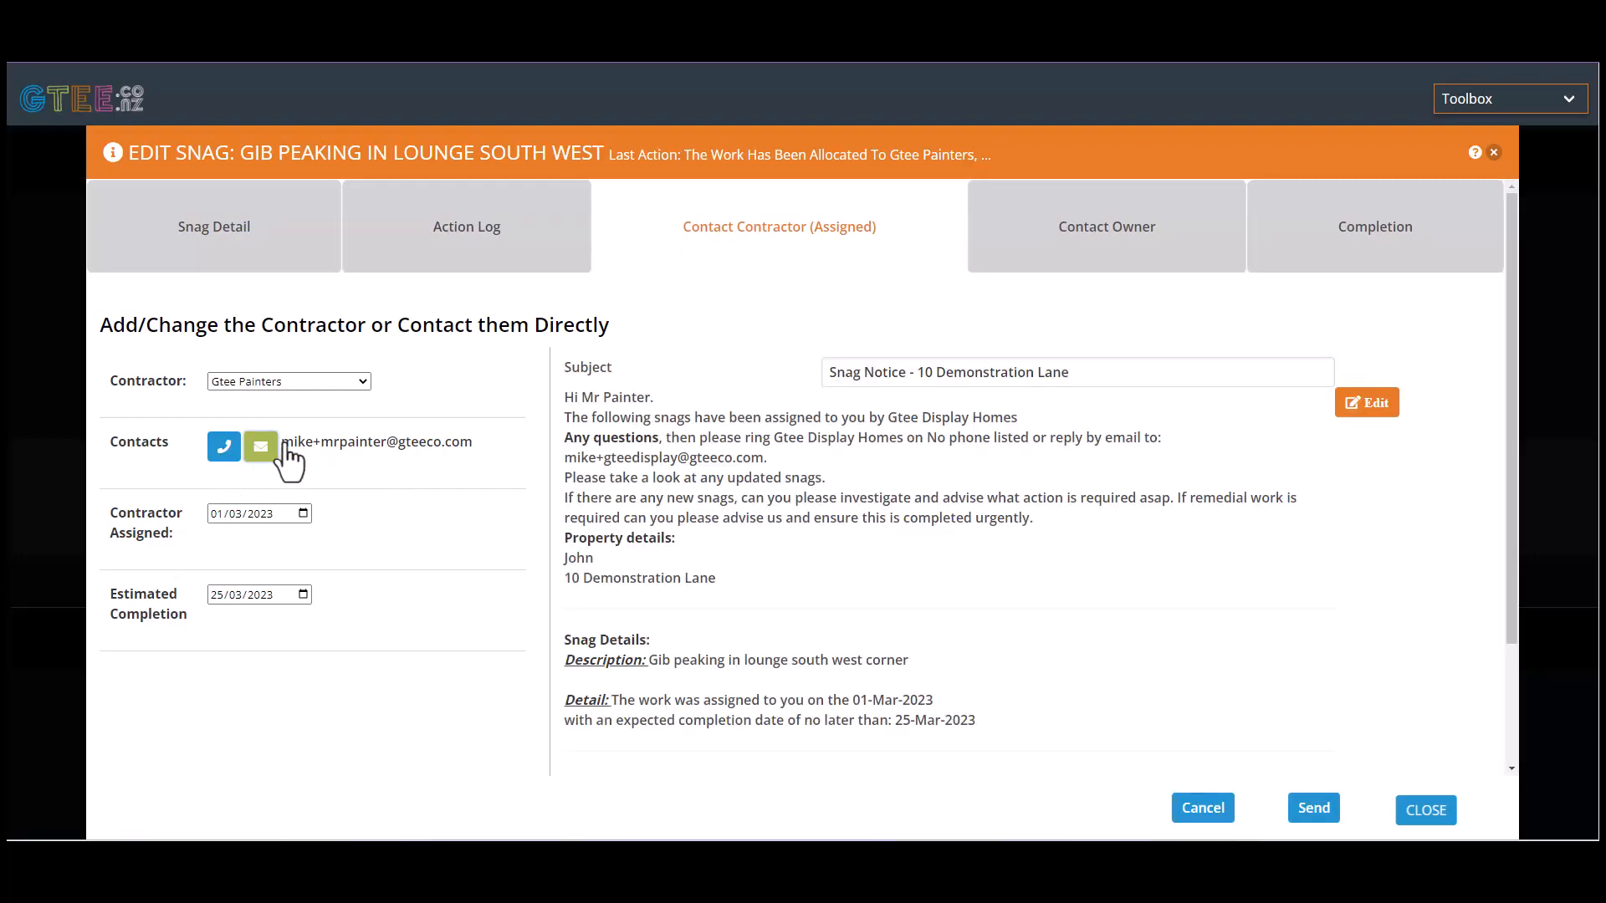
mouse_move(570, 399)
left_mouse_down()
mouse_move(648, 520)
mouse_move(716, 721)
left_mouse_up()
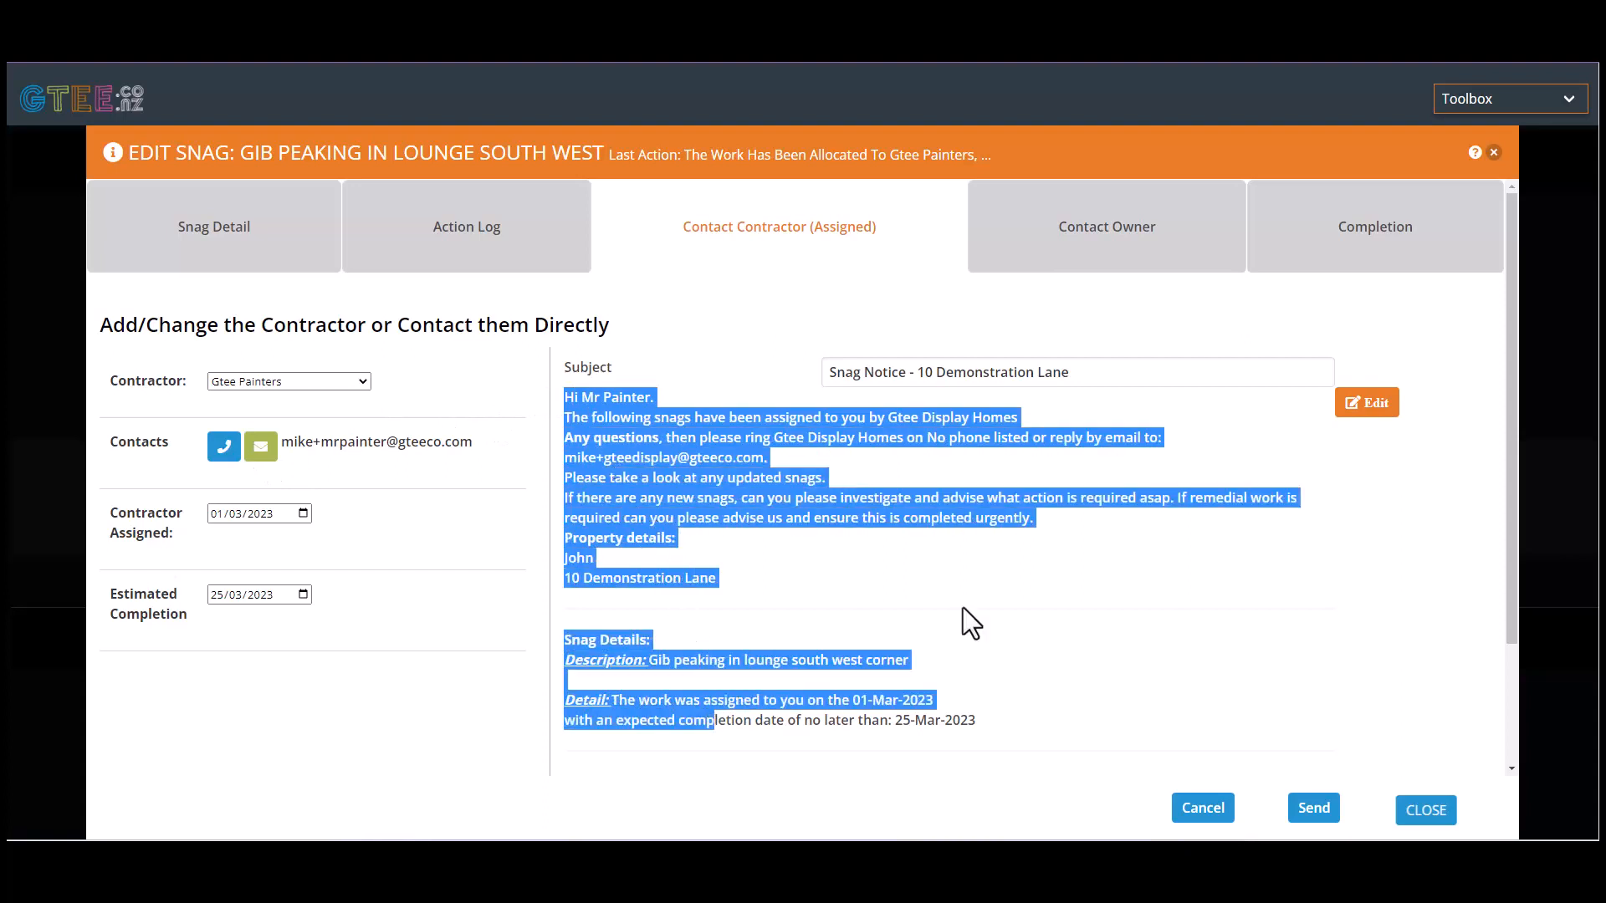
left_click(1026, 572)
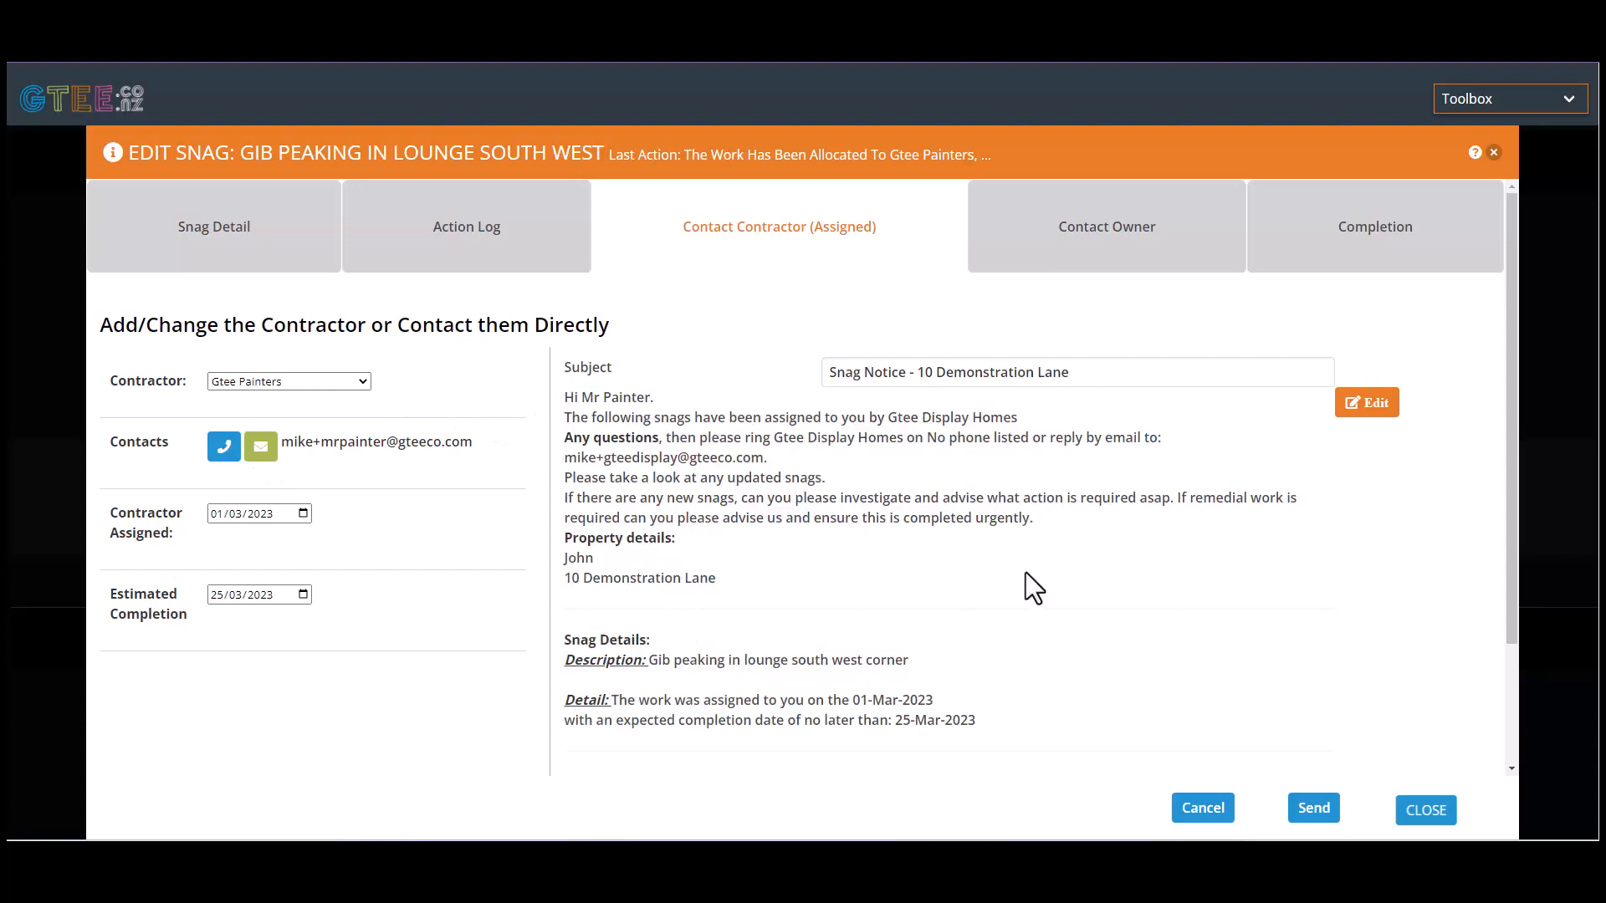
left_click(1373, 405)
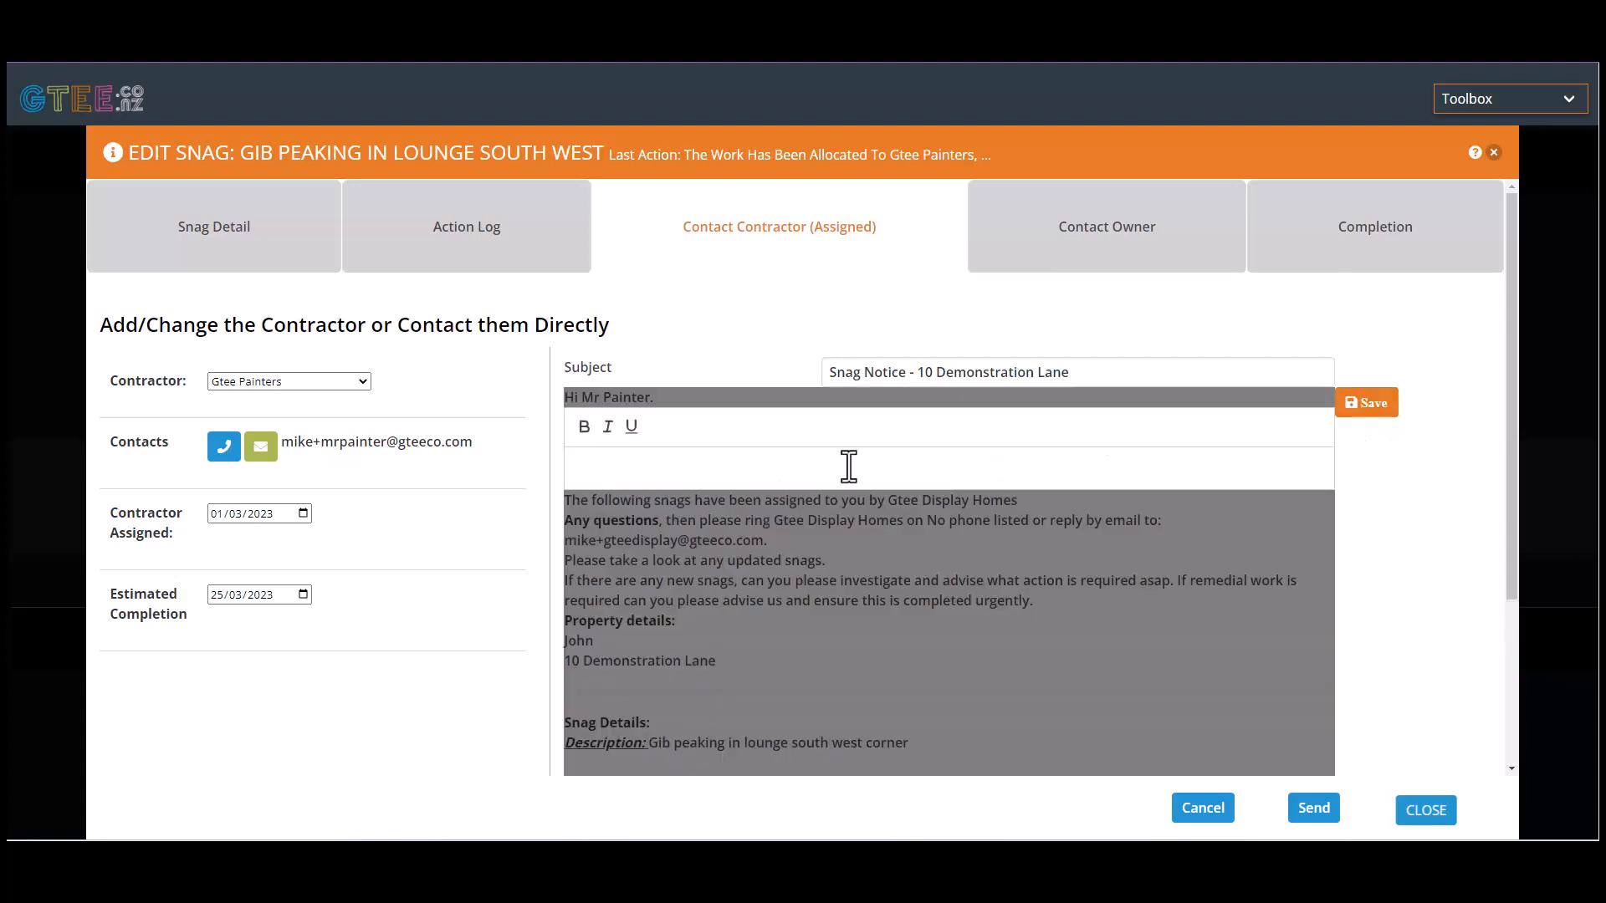
type("T")
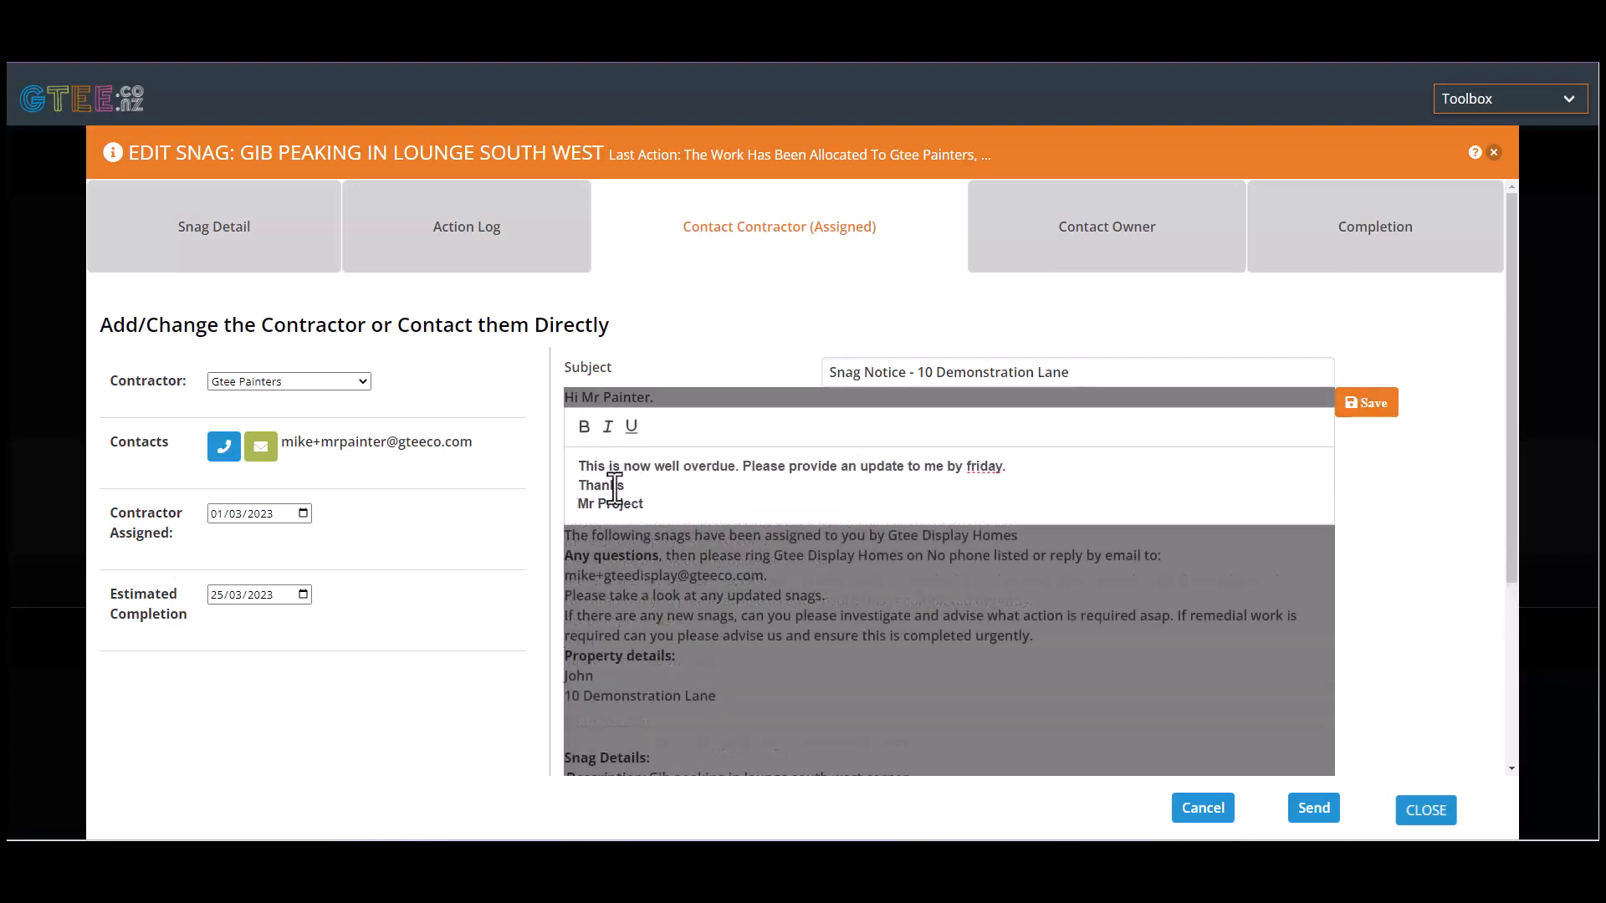
Italicise and underline "overdue." in the added contractor message, then save the text and send the email.
left_click_drag(682, 466, 746, 469)
left_click(608, 426)
left_click(631, 426)
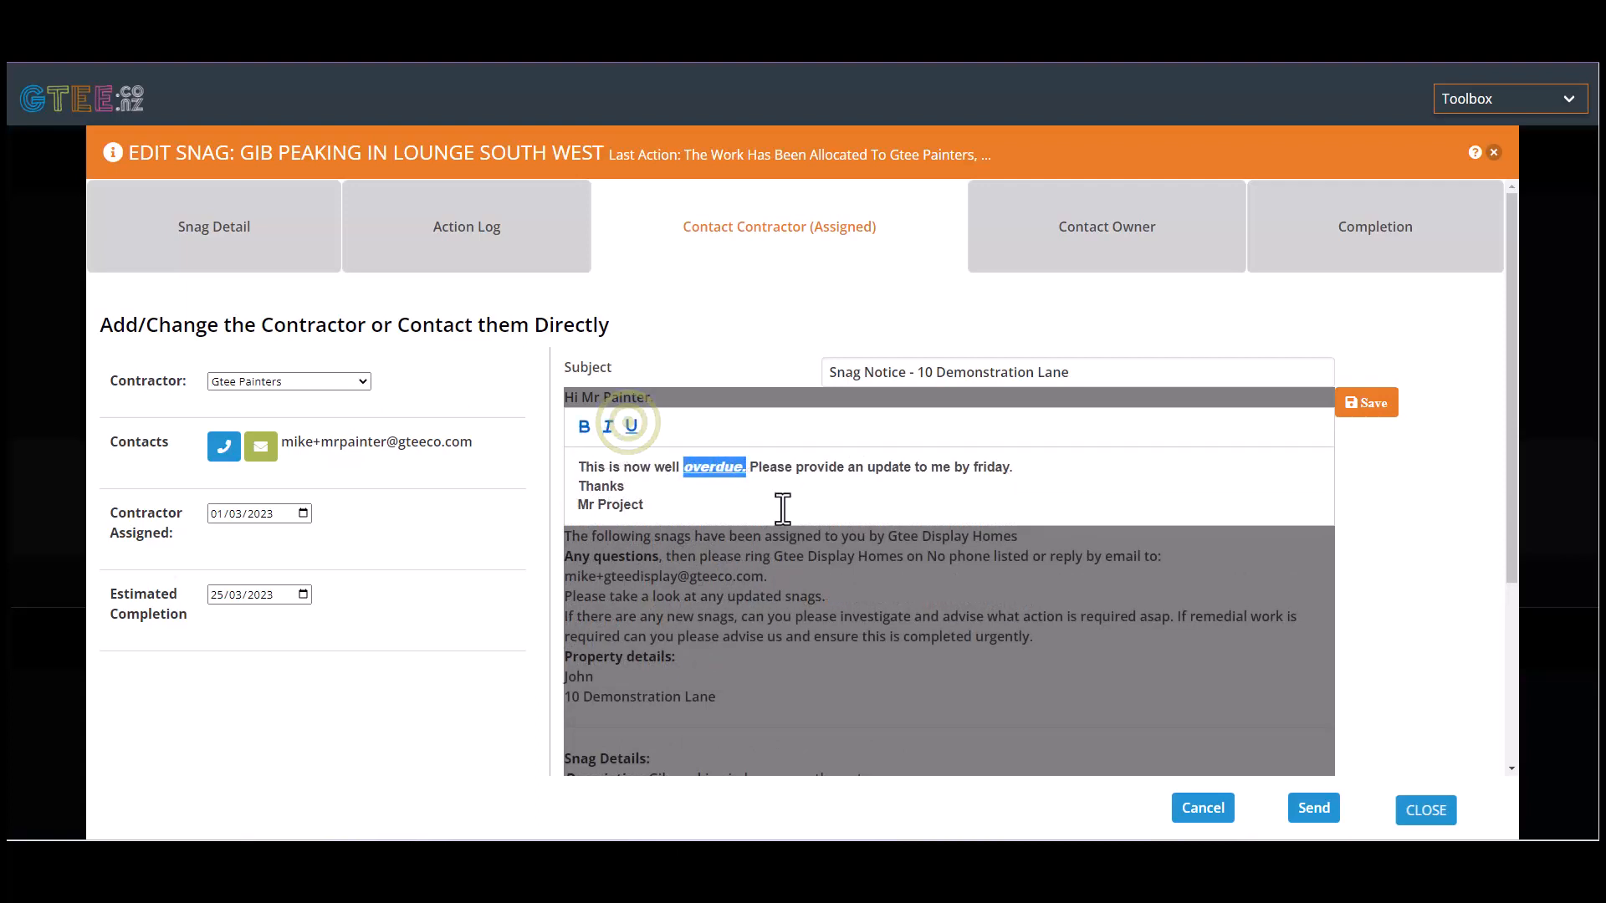
left_click(783, 508)
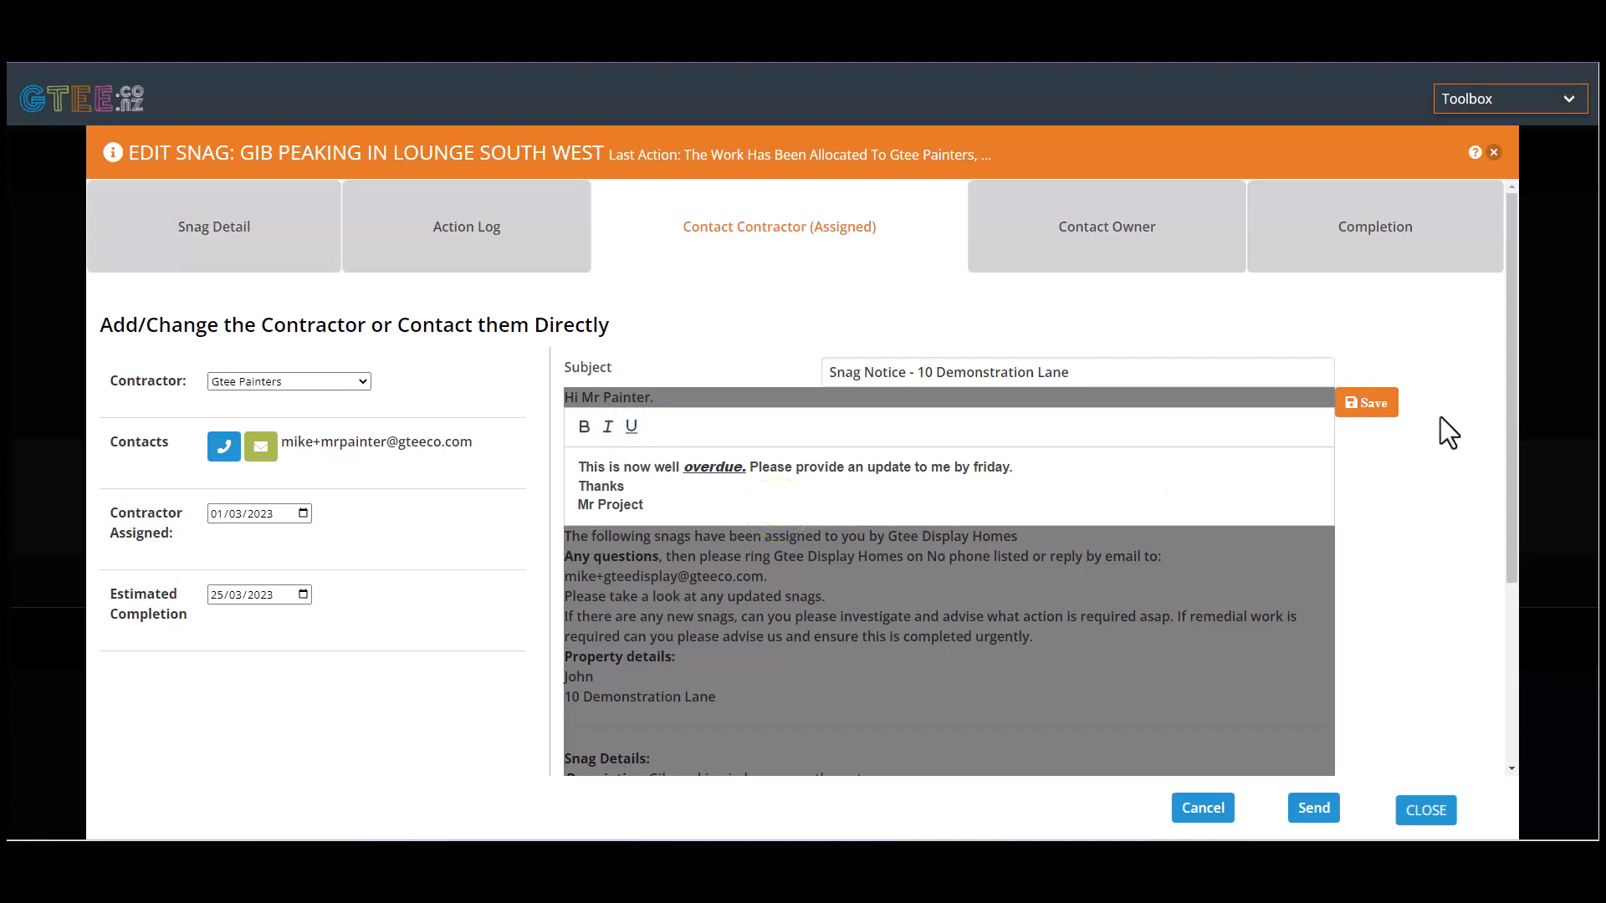
left_click(1375, 413)
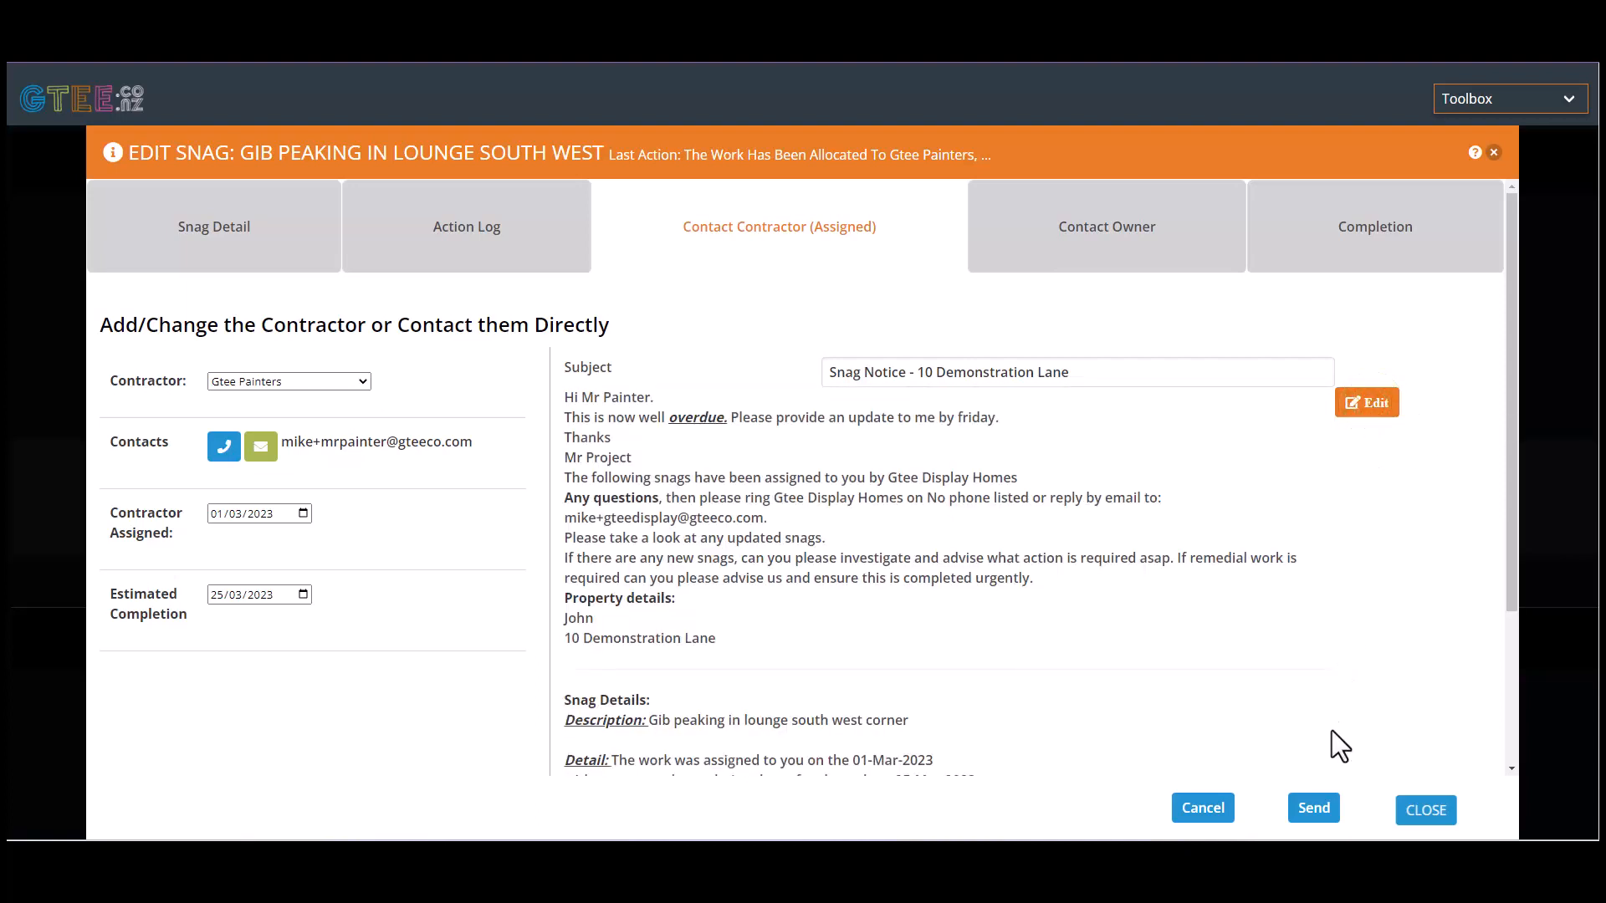
left_click(1314, 810)
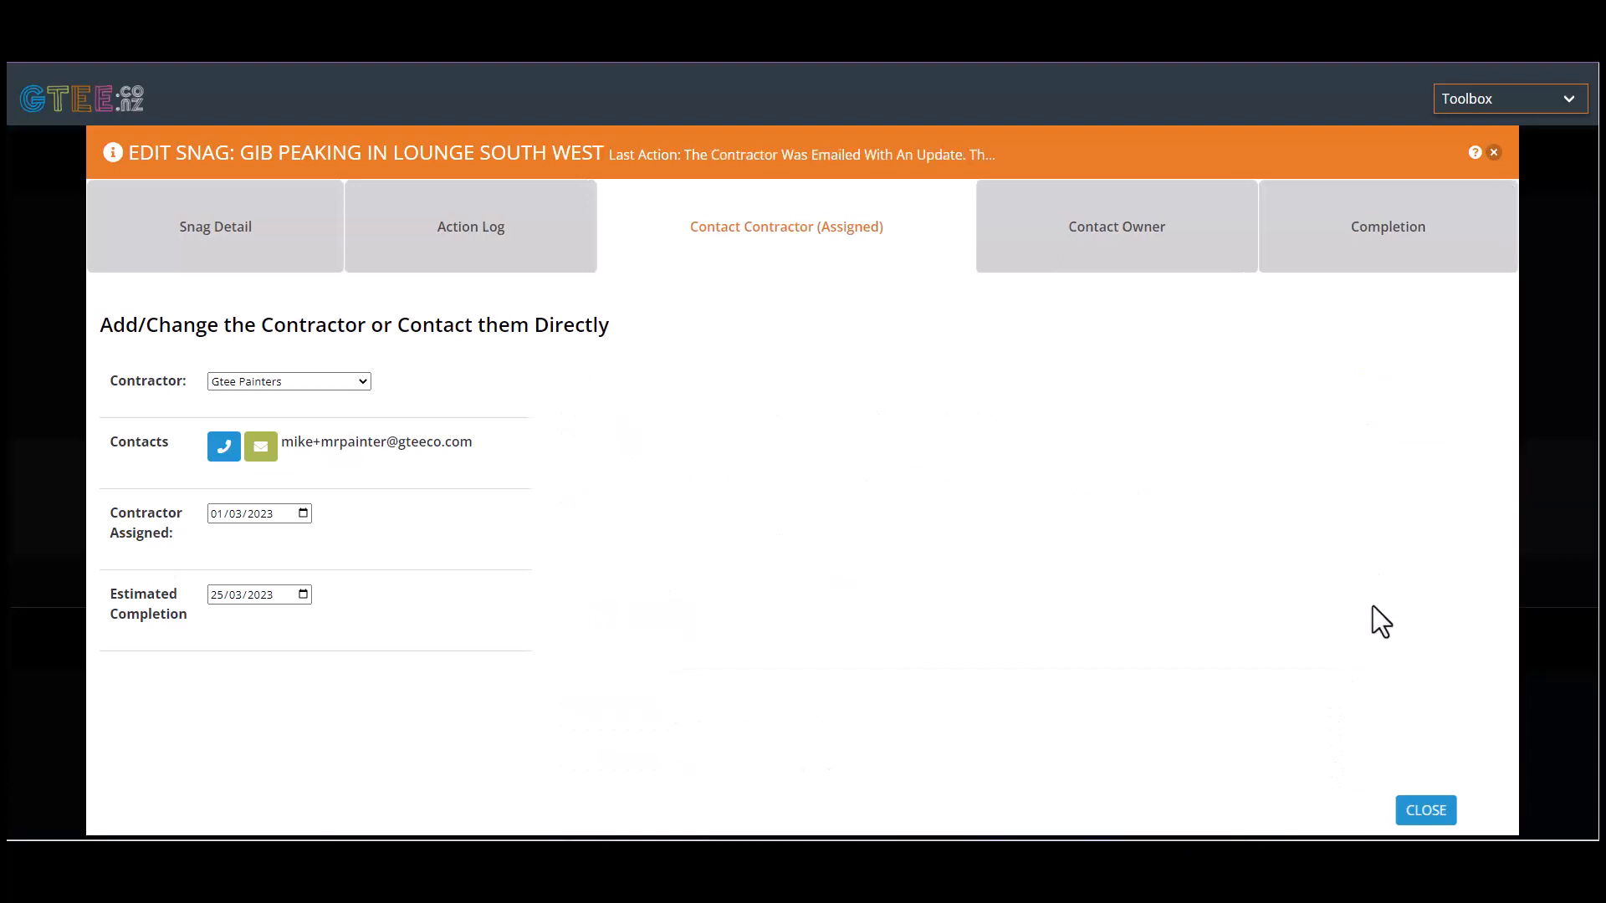
Add "Just a quick note to let you know that rectification of this issue will be underway soon" and "Thanks you for your patience." to the owner's email.
left_click(1125, 239)
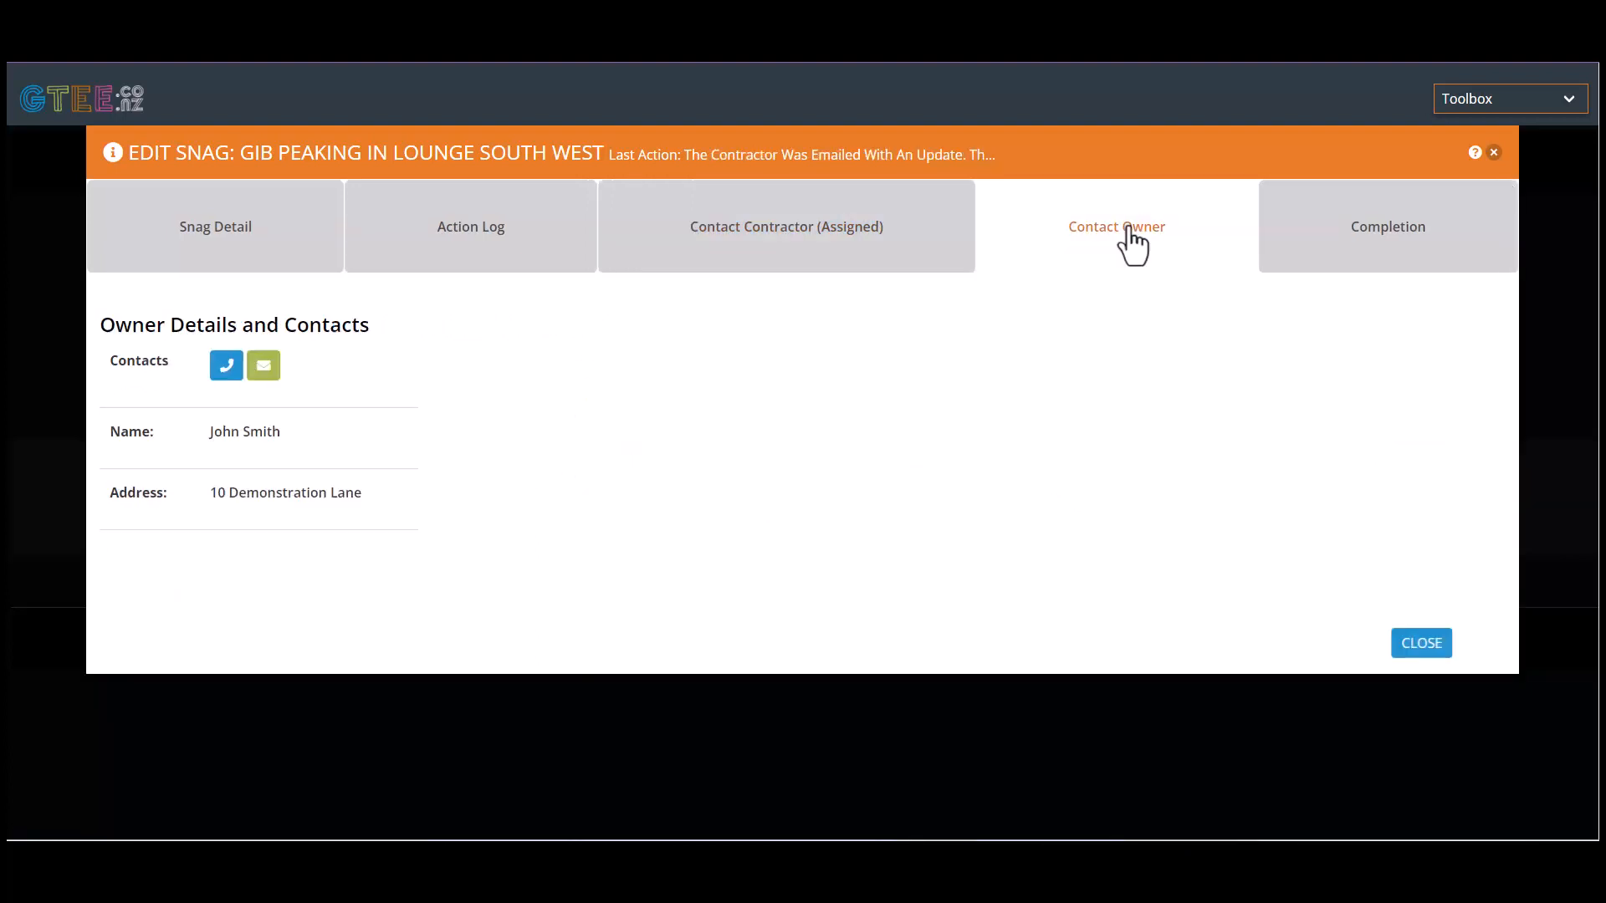
left_click(264, 369)
left_click(1374, 387)
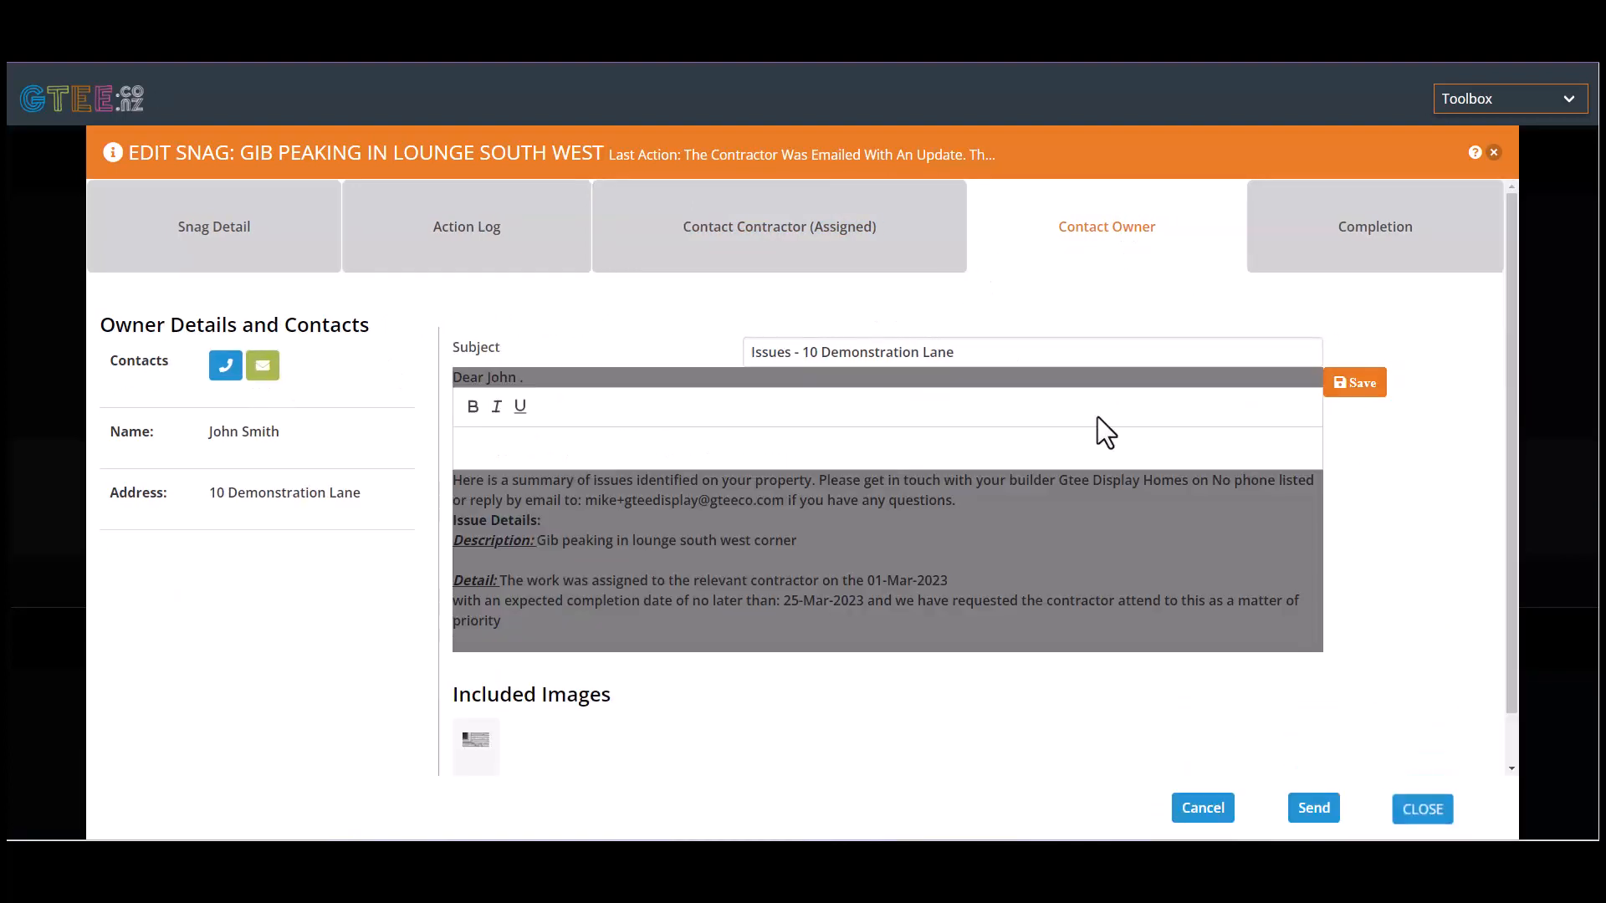
left_click(904, 445)
type("Just a ")
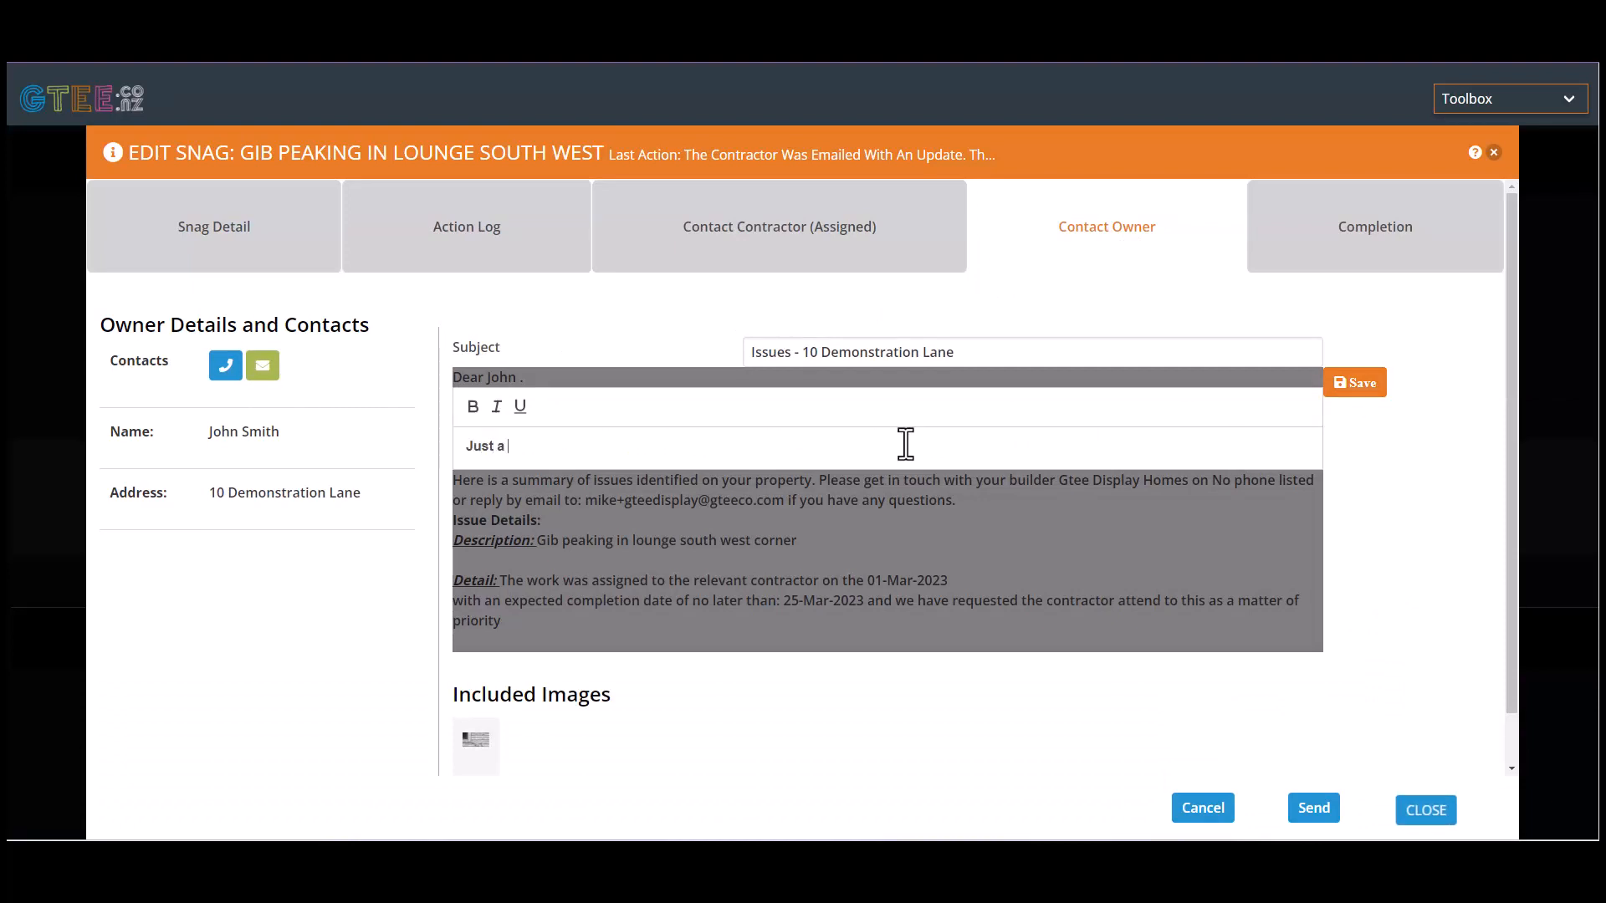
type("quick note to let you know that rectification of this issue will be underway soon")
key("Return")
type("Thanks you for your patience.")
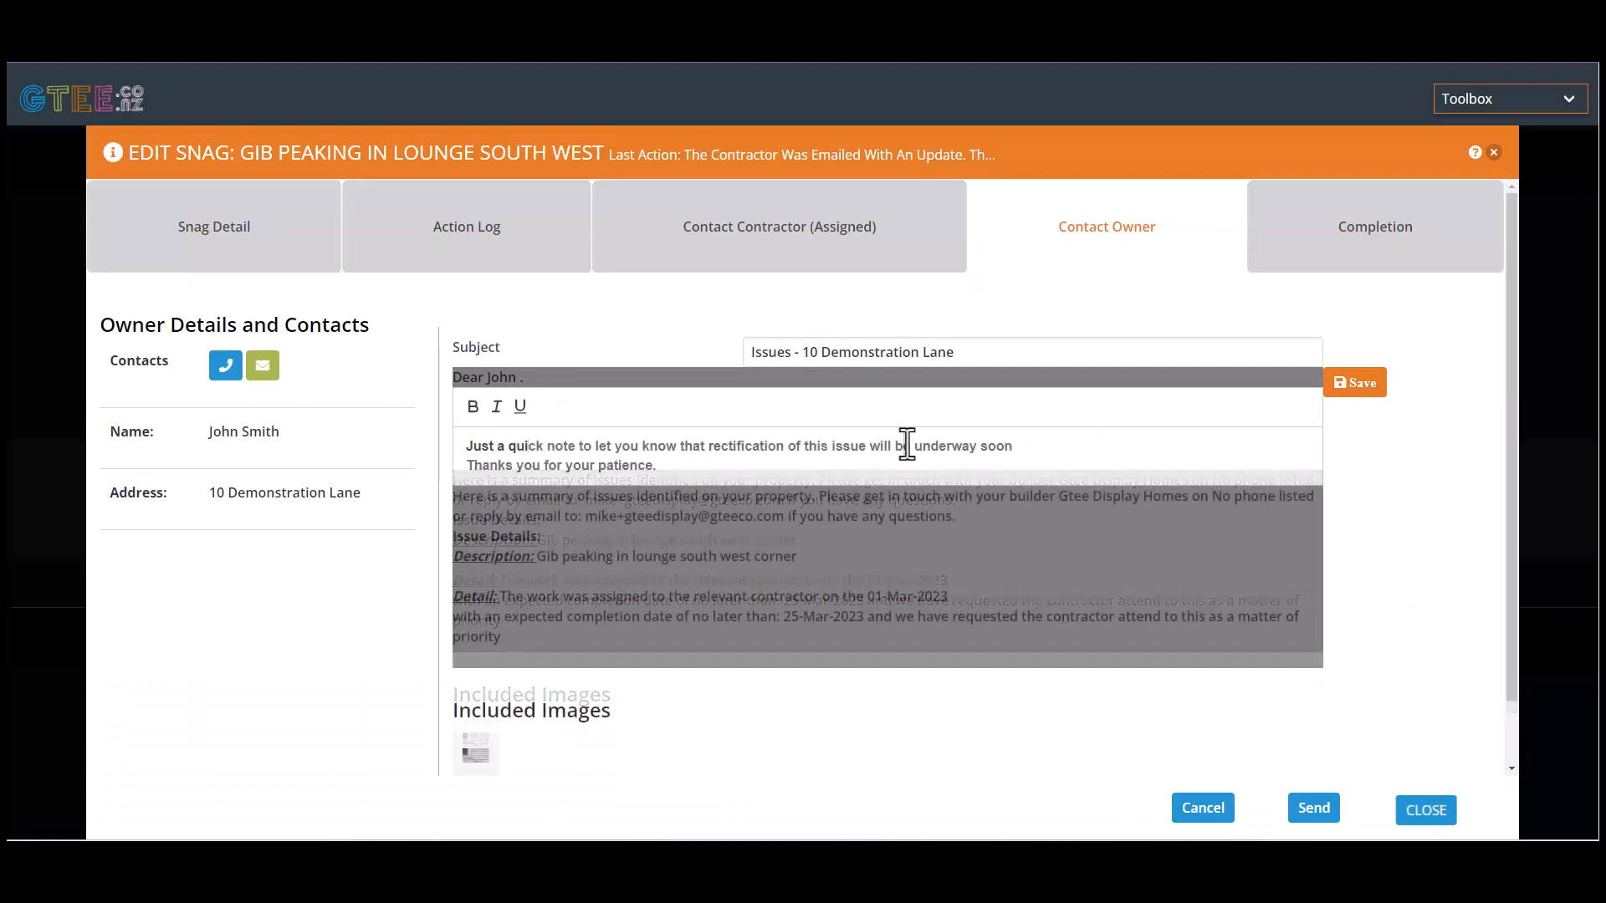
Save the added owner message and send the email, closing the snag editor.
left_click(1354, 387)
left_click(1319, 813)
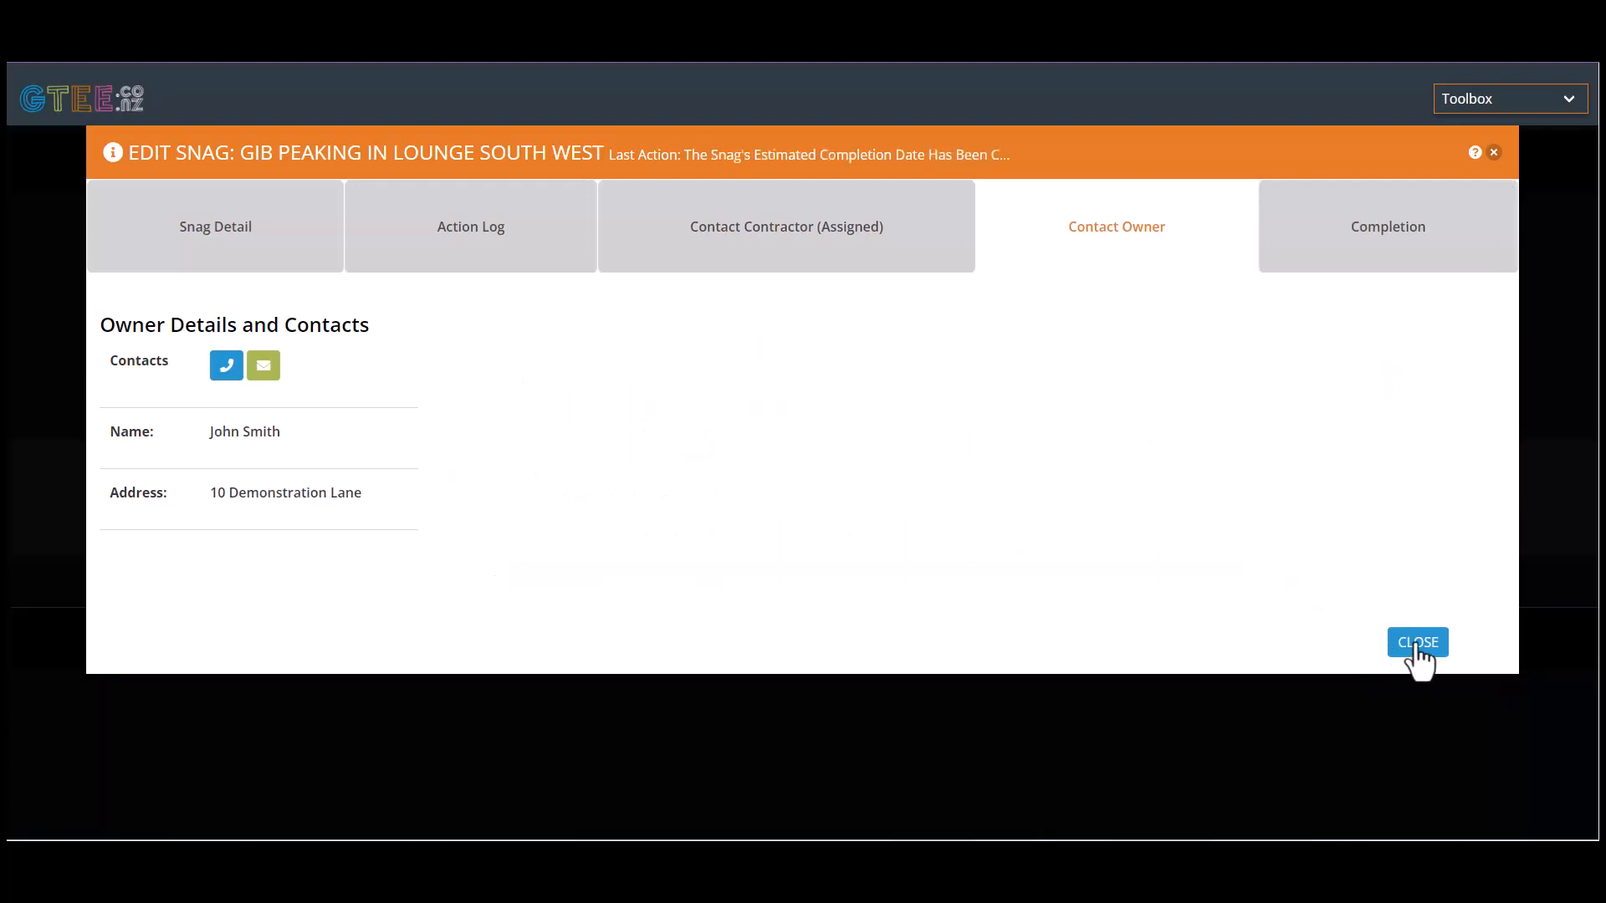
left_click(1418, 642)
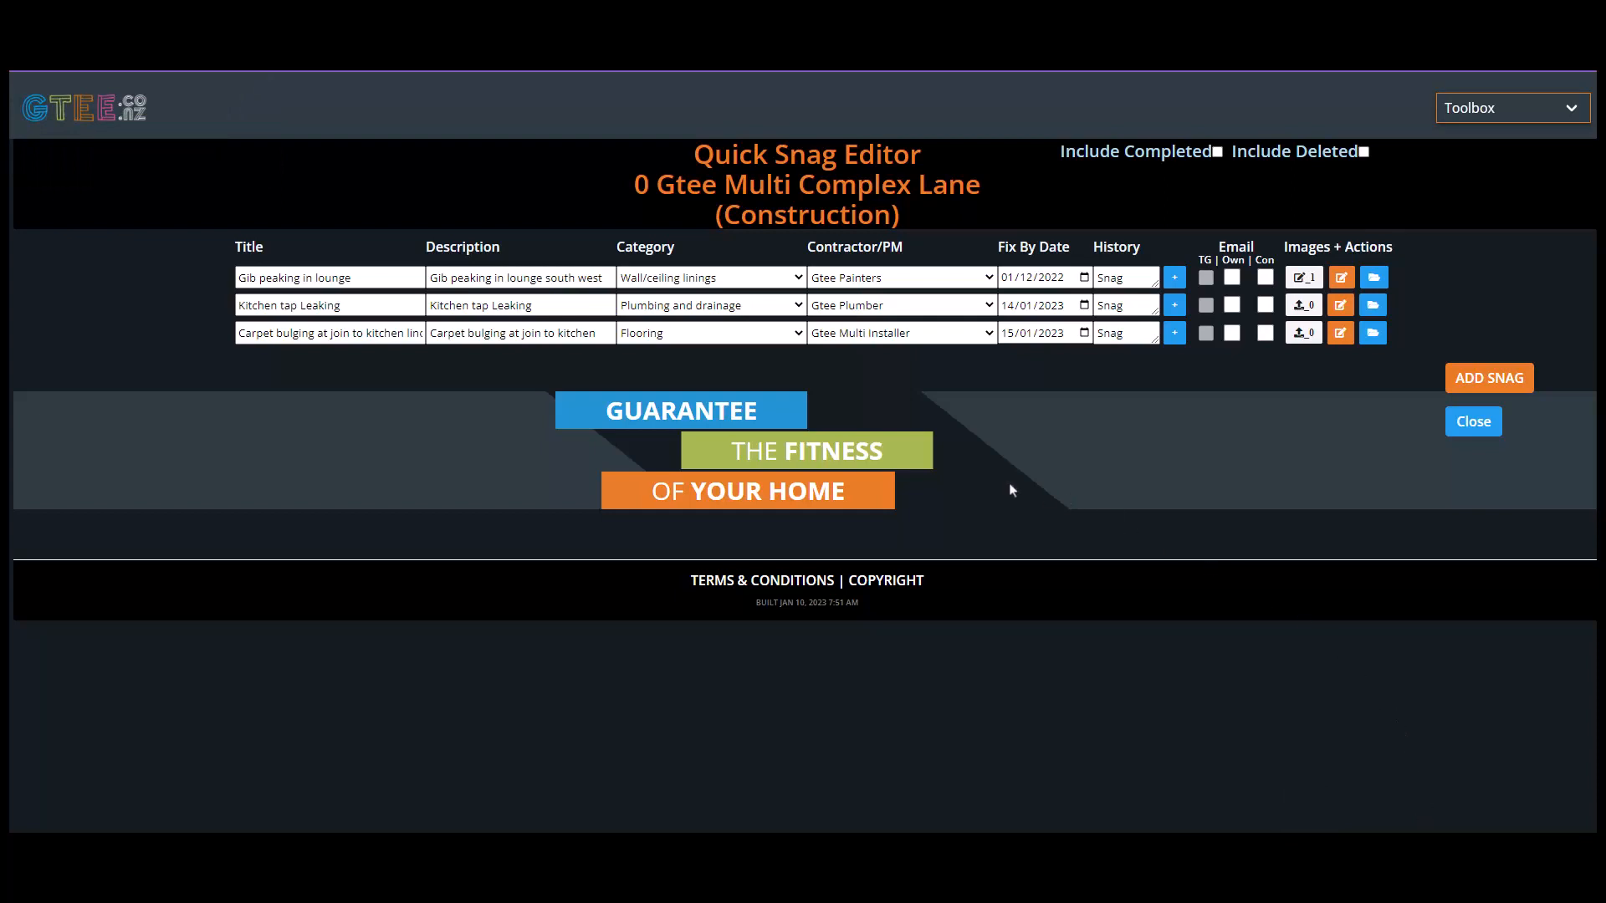
Check the fix-by date of the "Kitchen tap Leaking" snag and review its assigned contractor's details.
left_click(1084, 305)
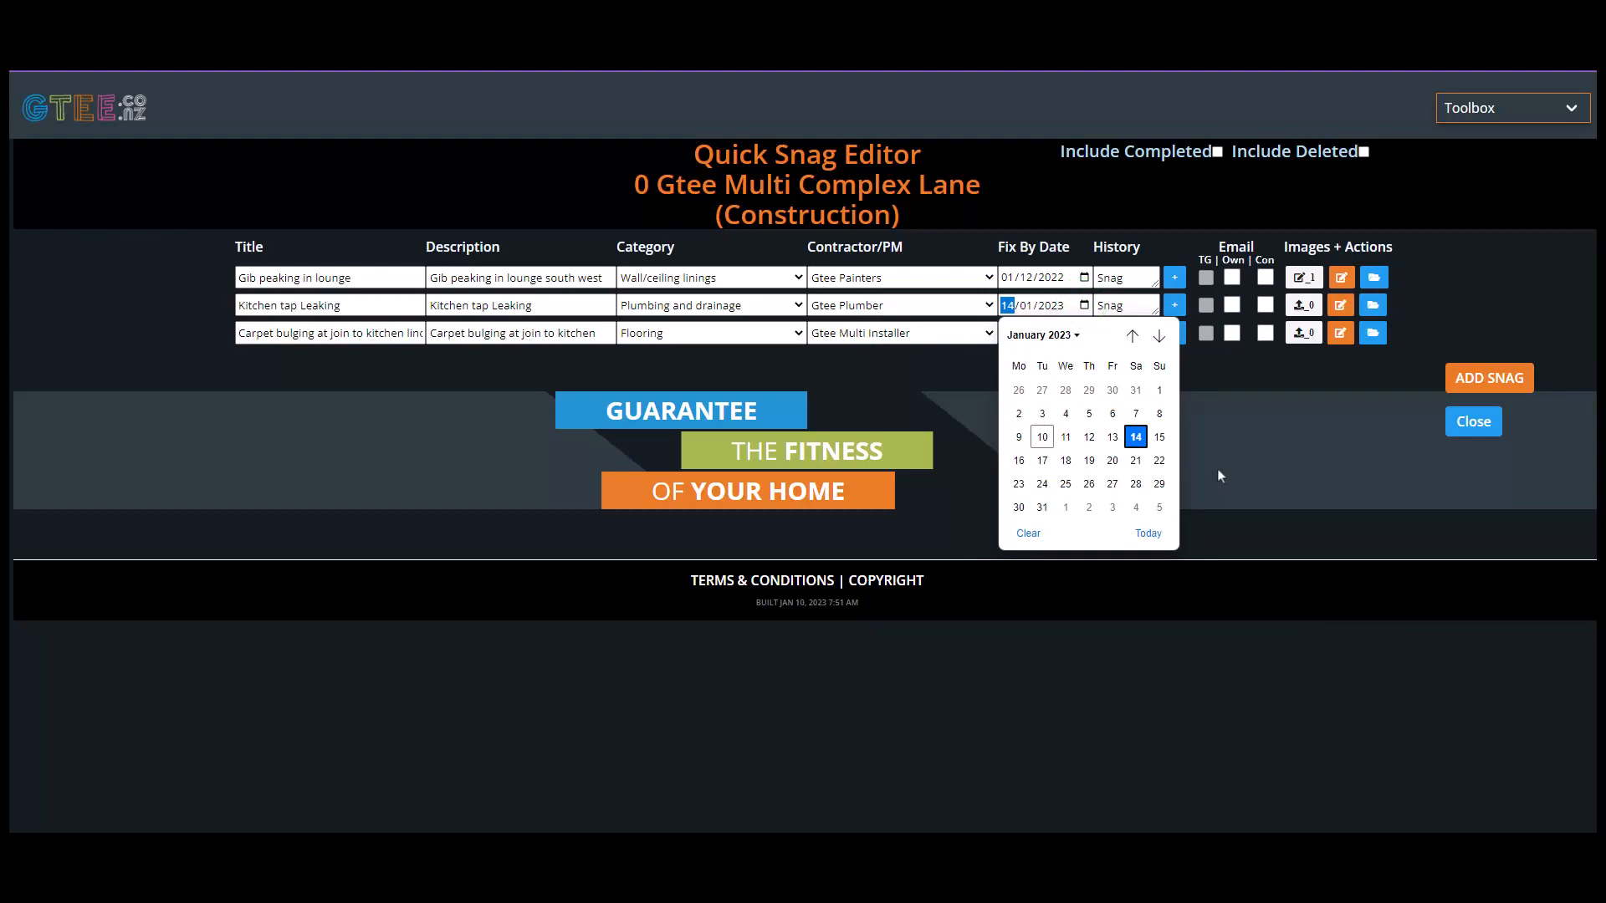
left_click(1217, 474)
left_click(1341, 306)
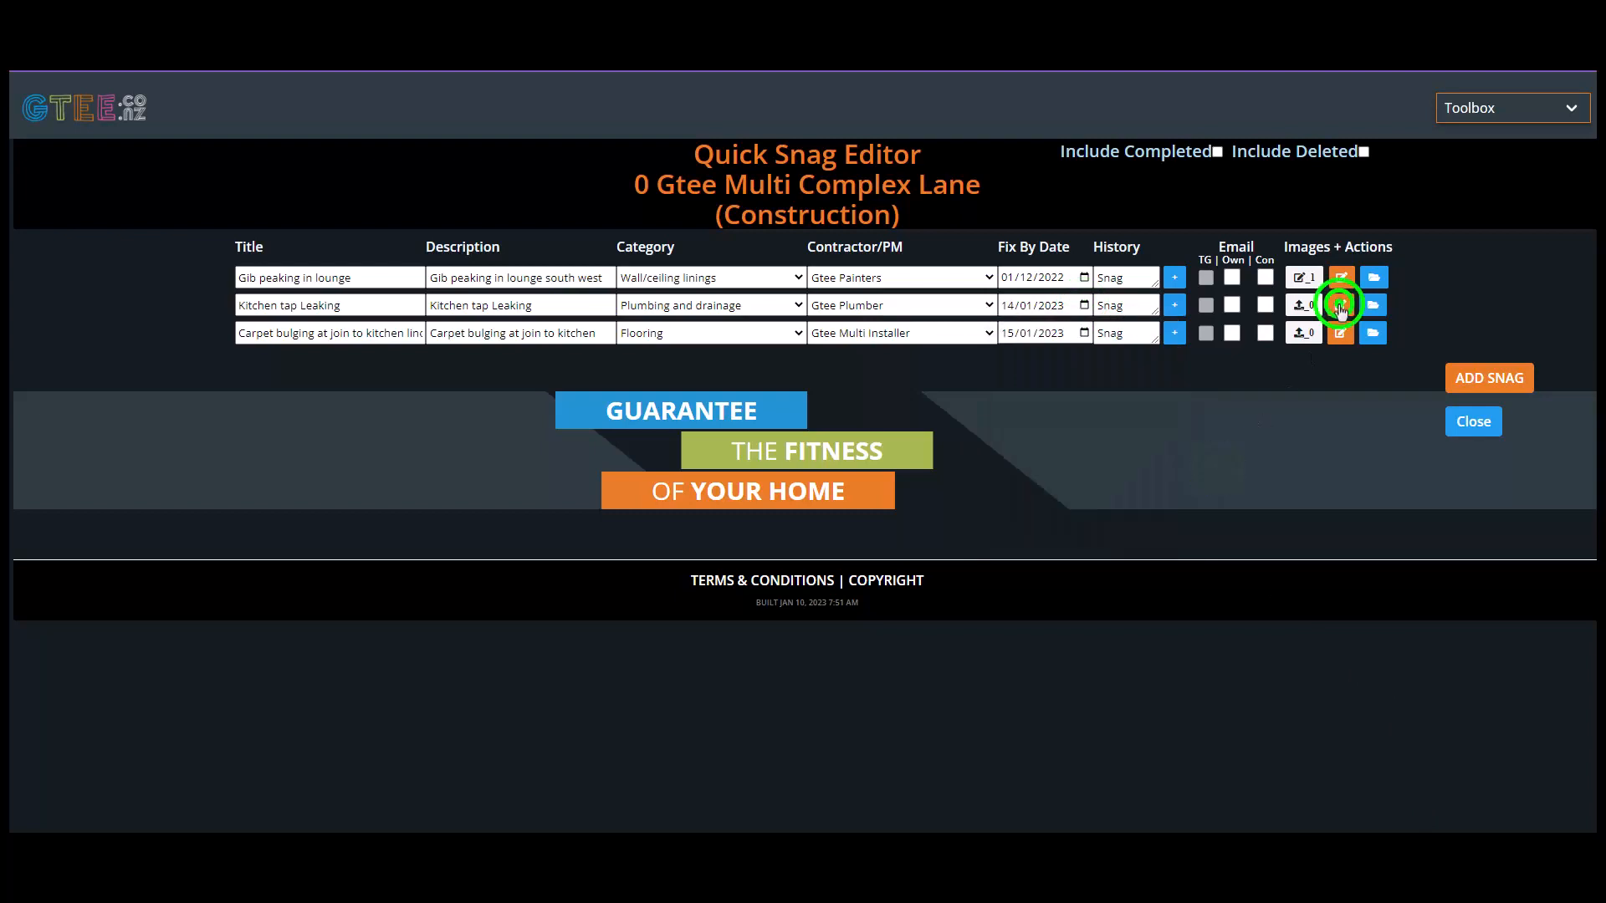
left_click(782, 235)
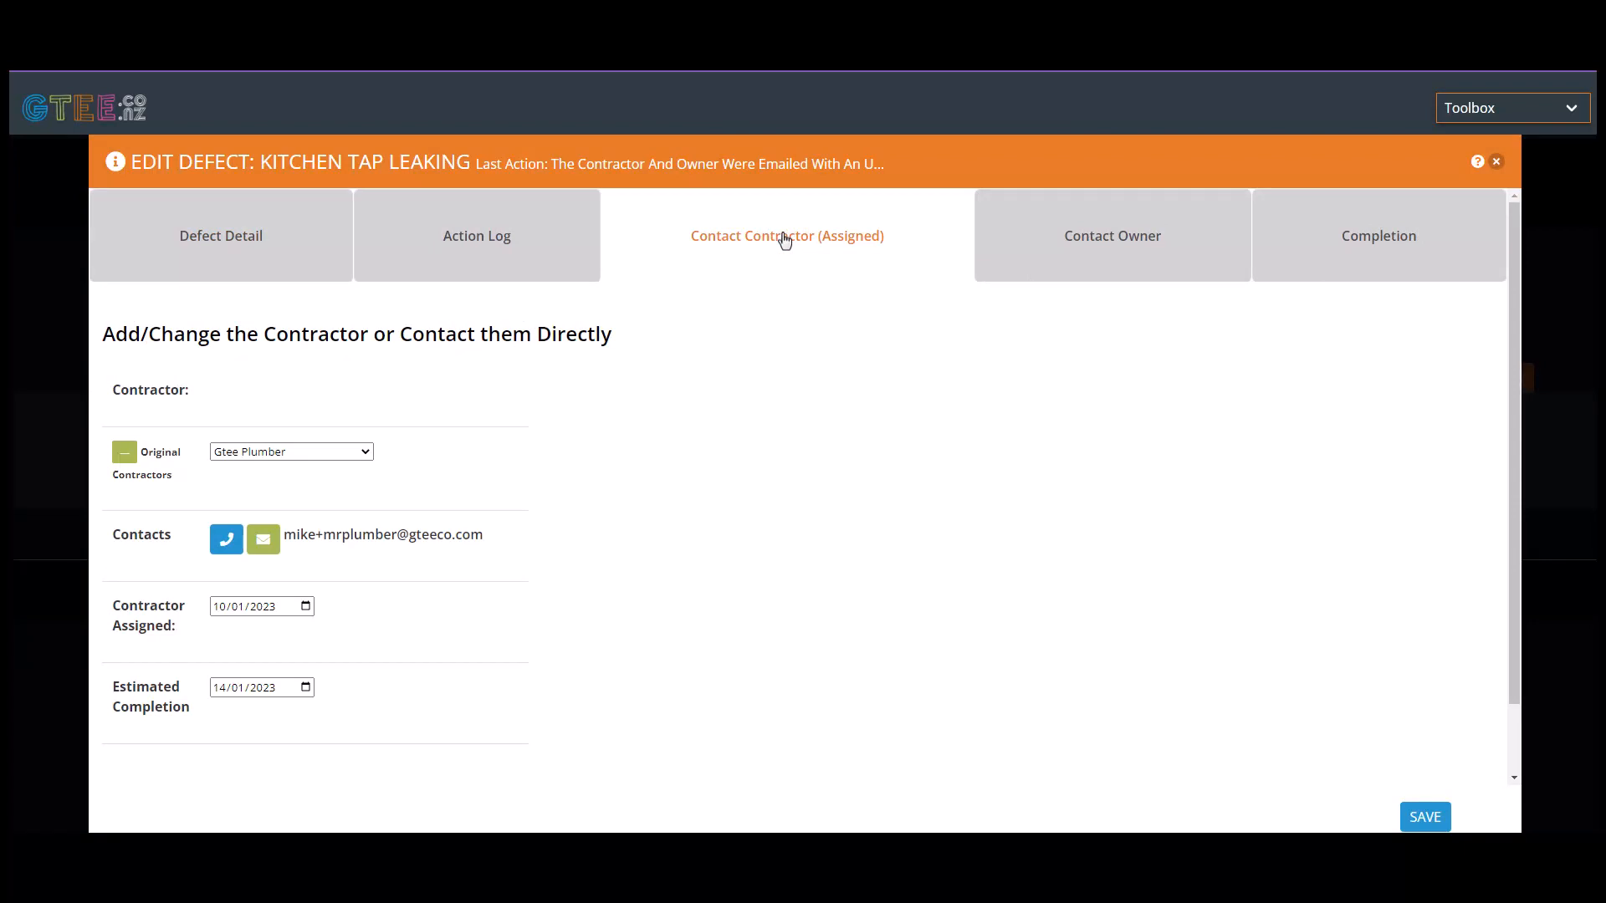
left_click(1496, 161)
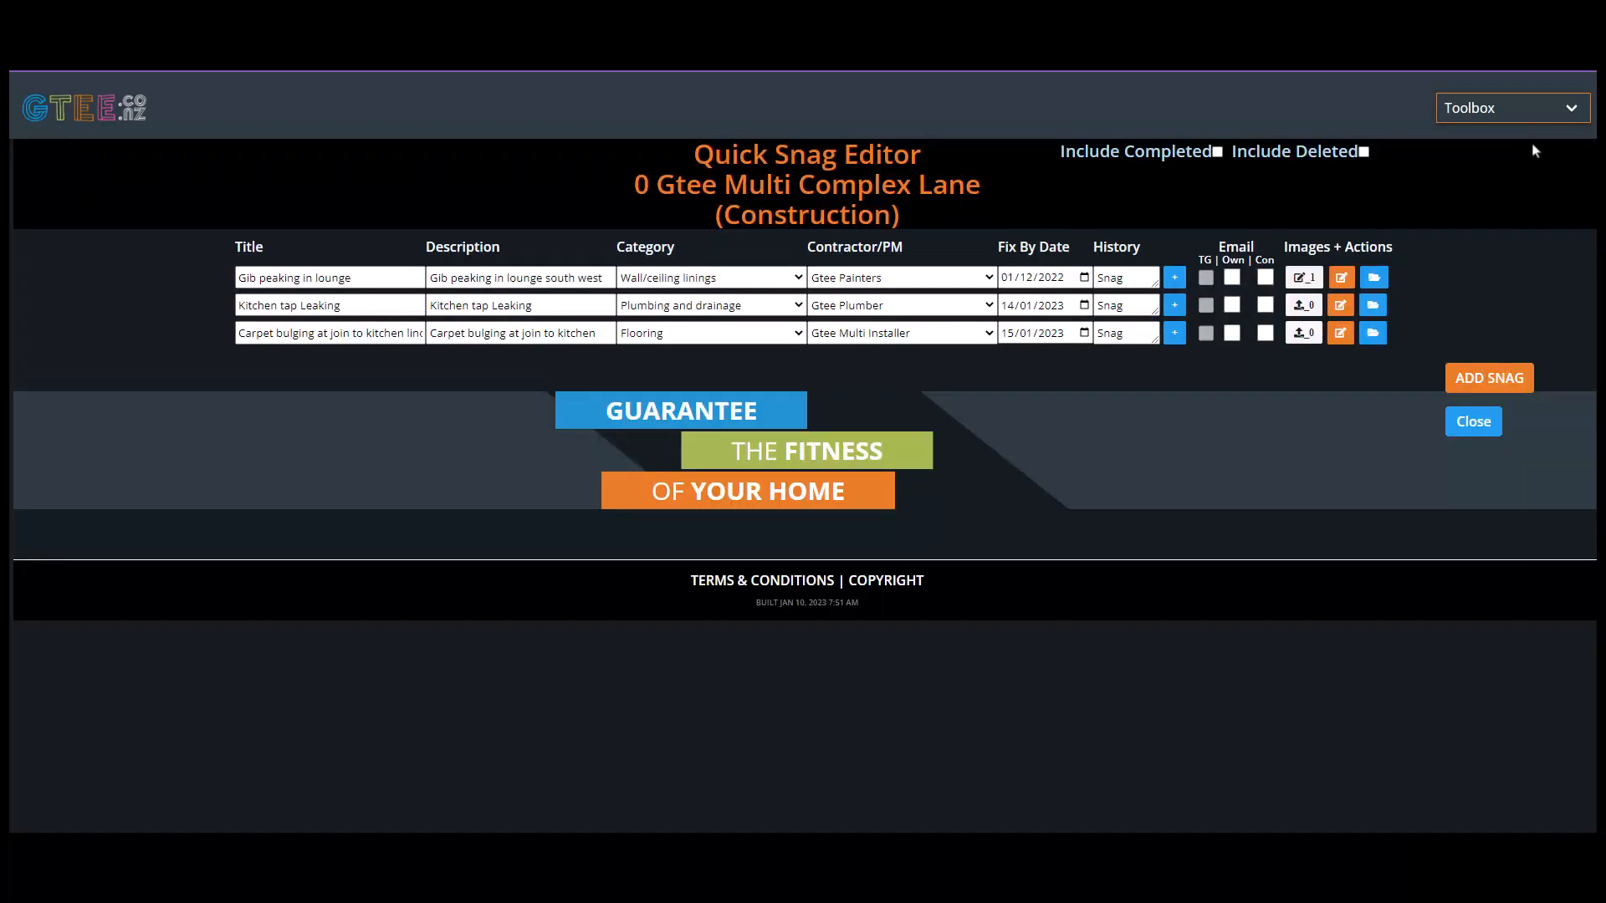
Return to the Snag List and view the snag statistics by contractor, narrowed to Gtee Plumber.
left_click(1472, 423)
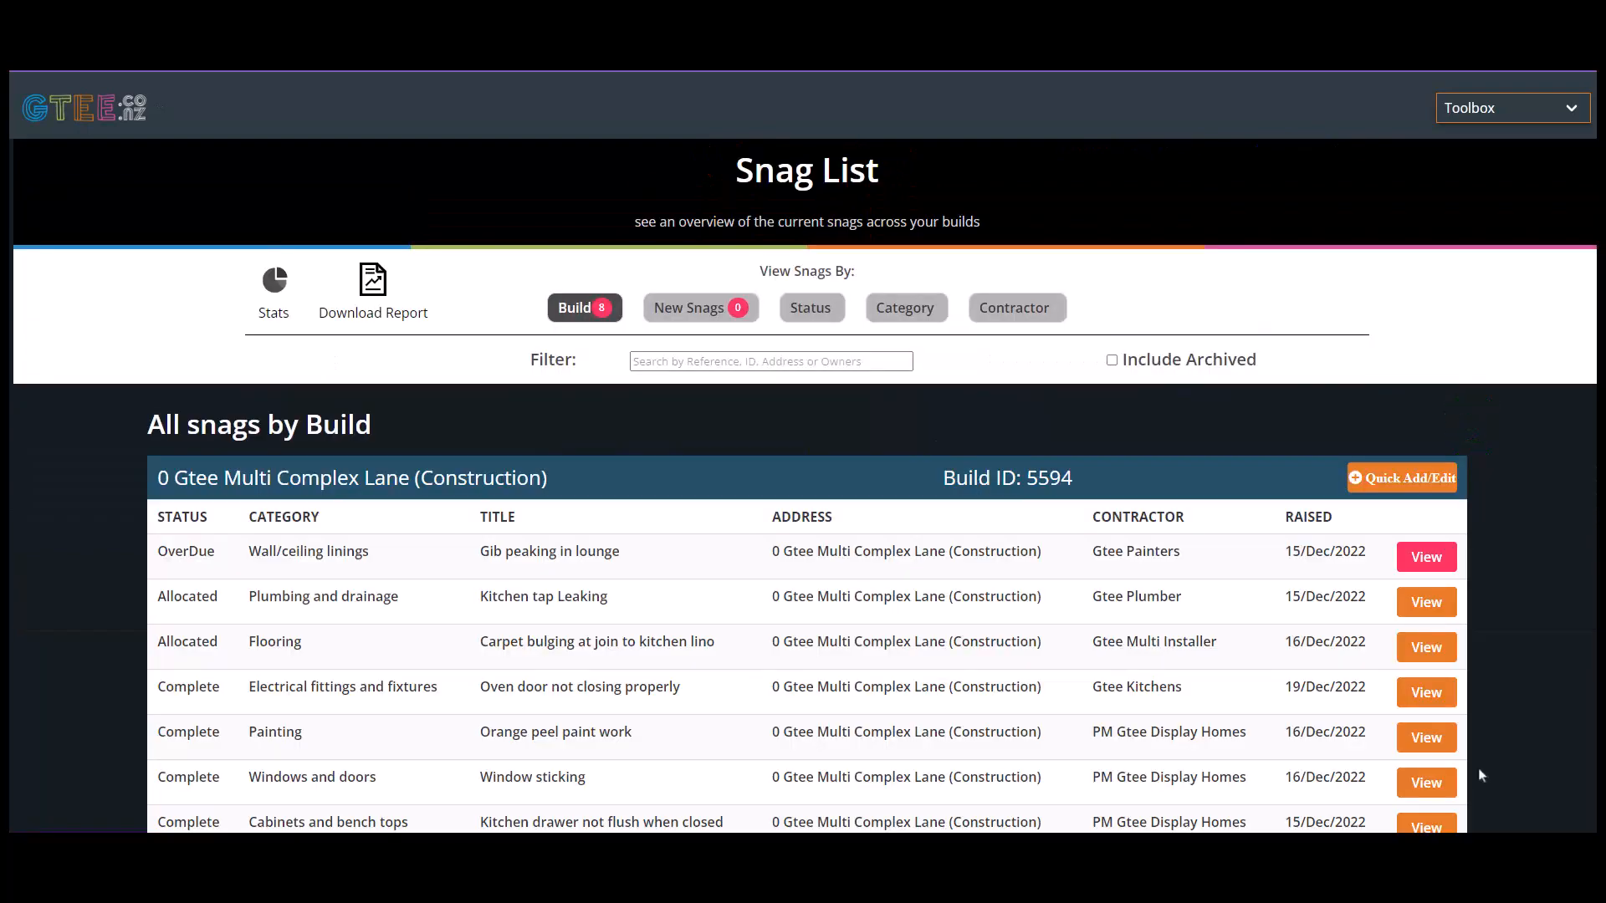
left_click(279, 286)
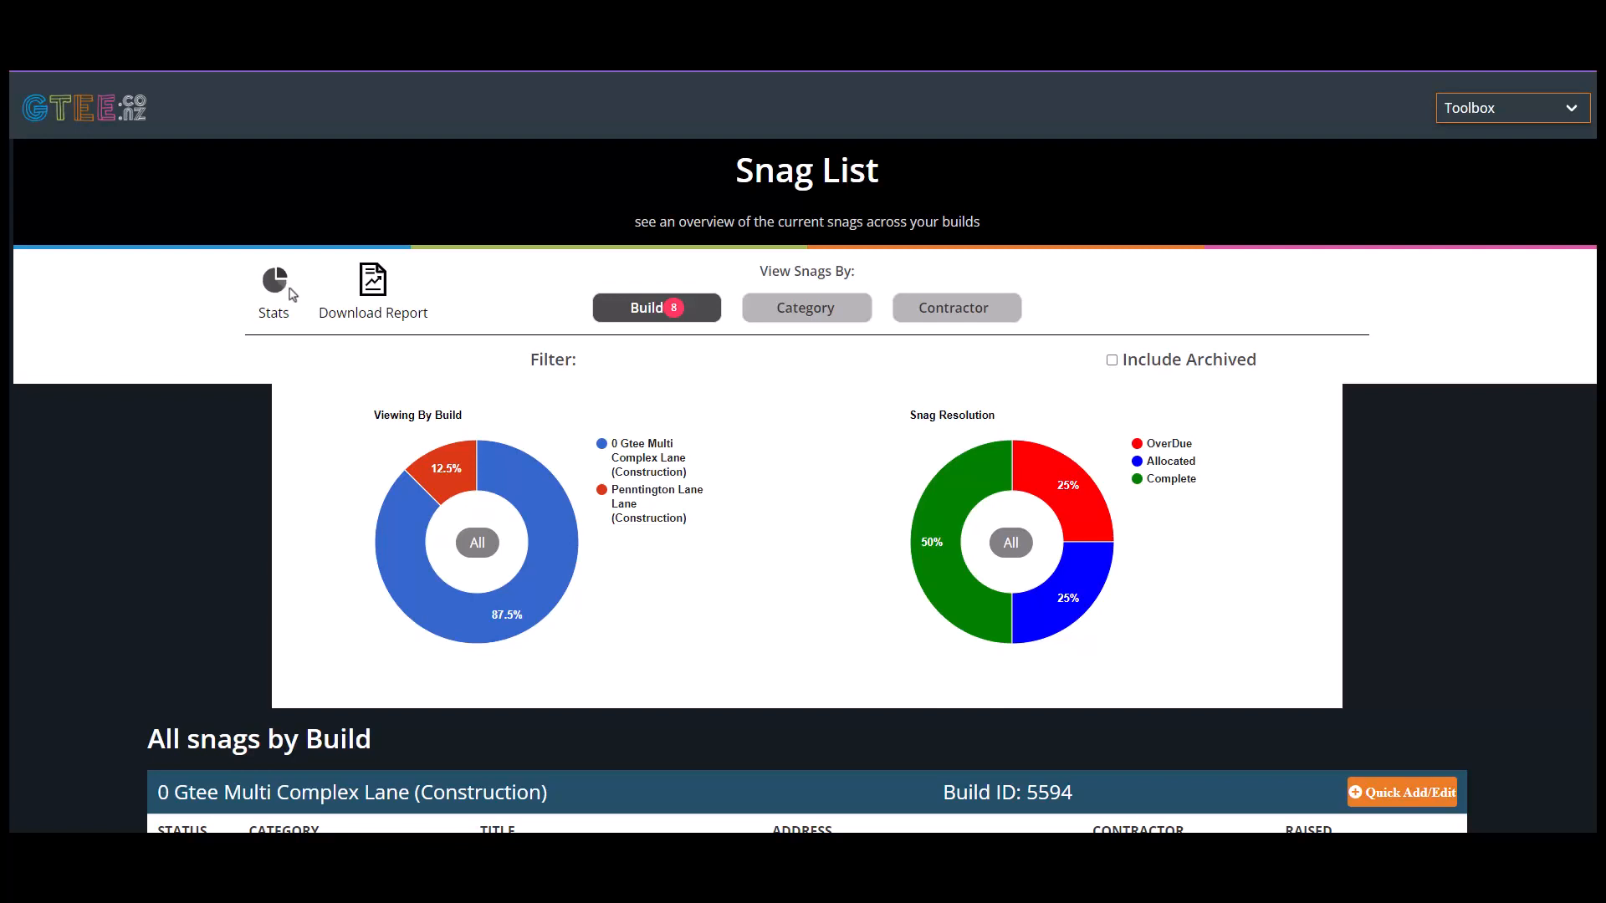
left_click(962, 311)
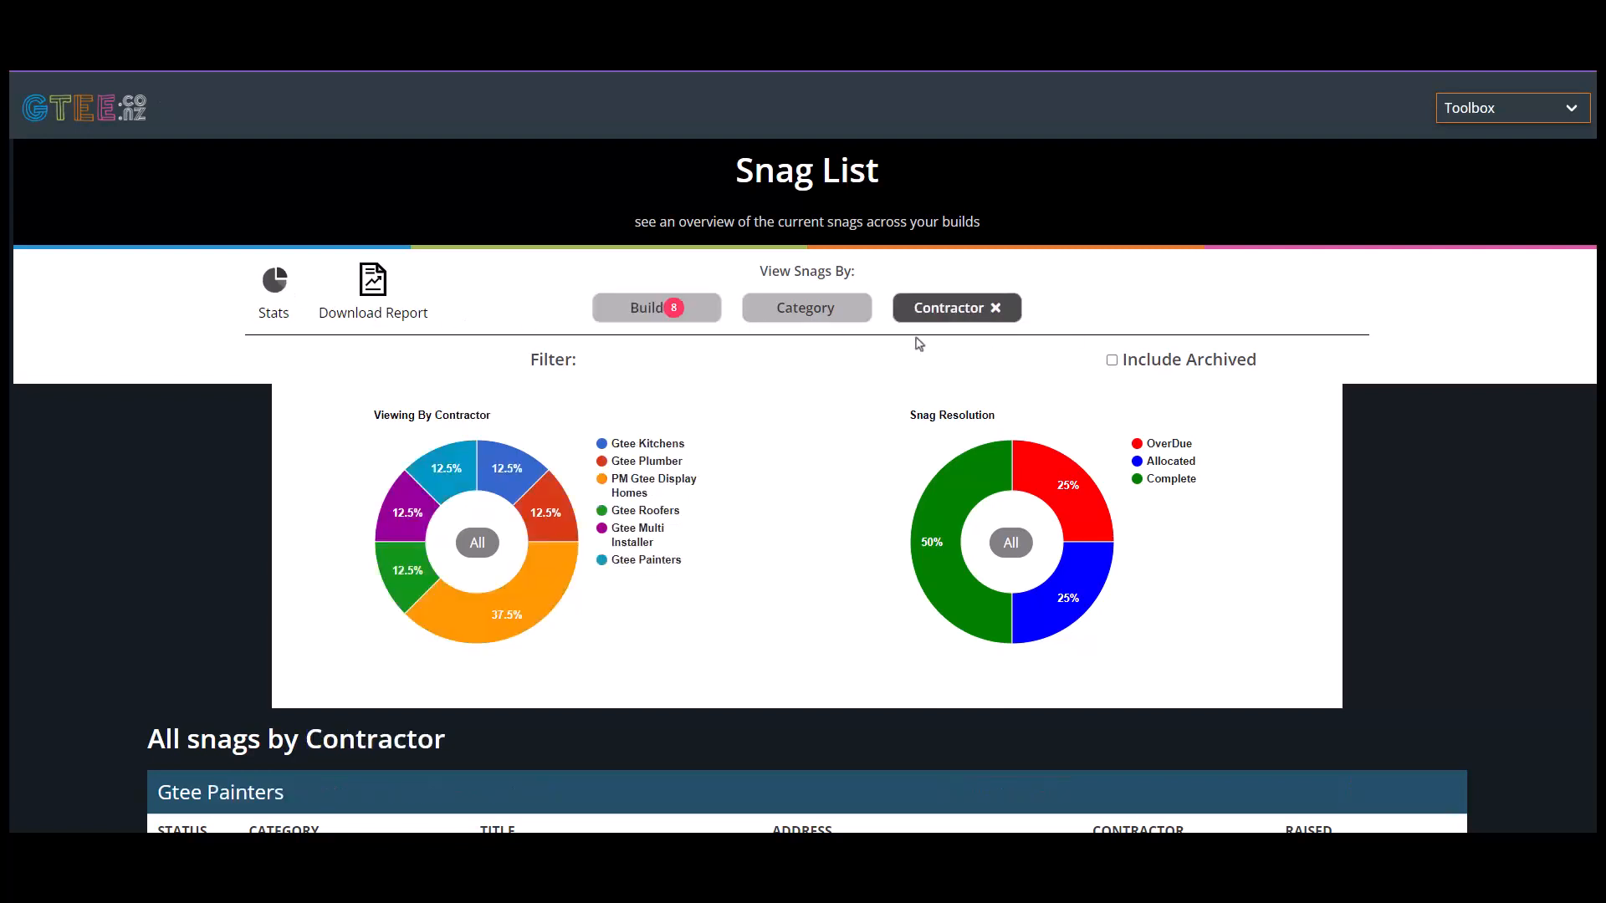
left_click(544, 509)
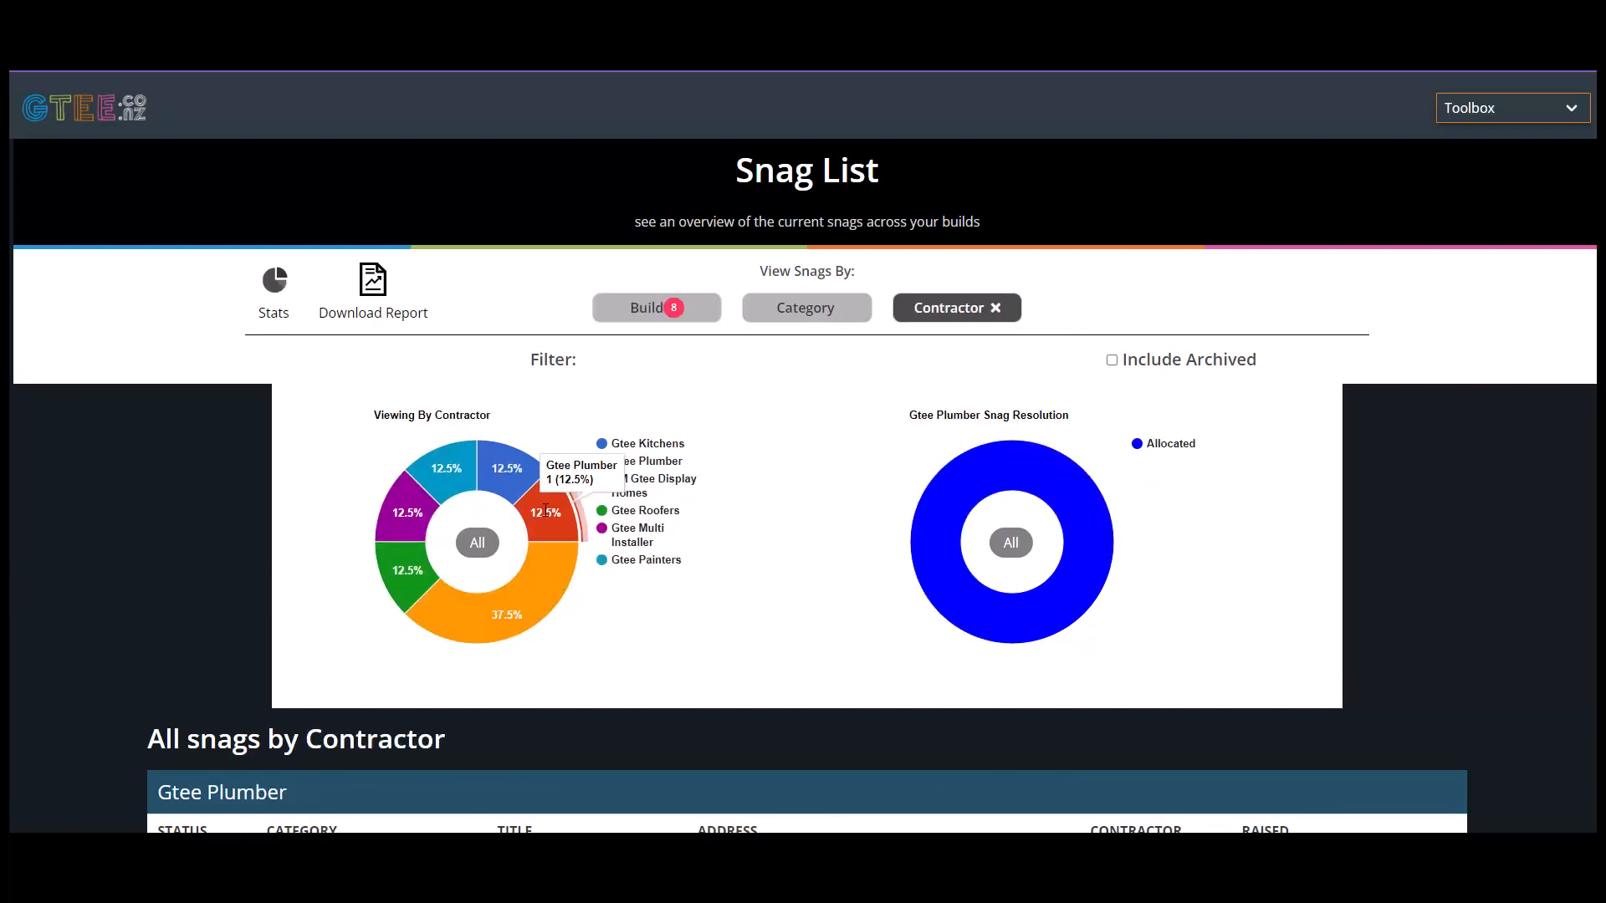